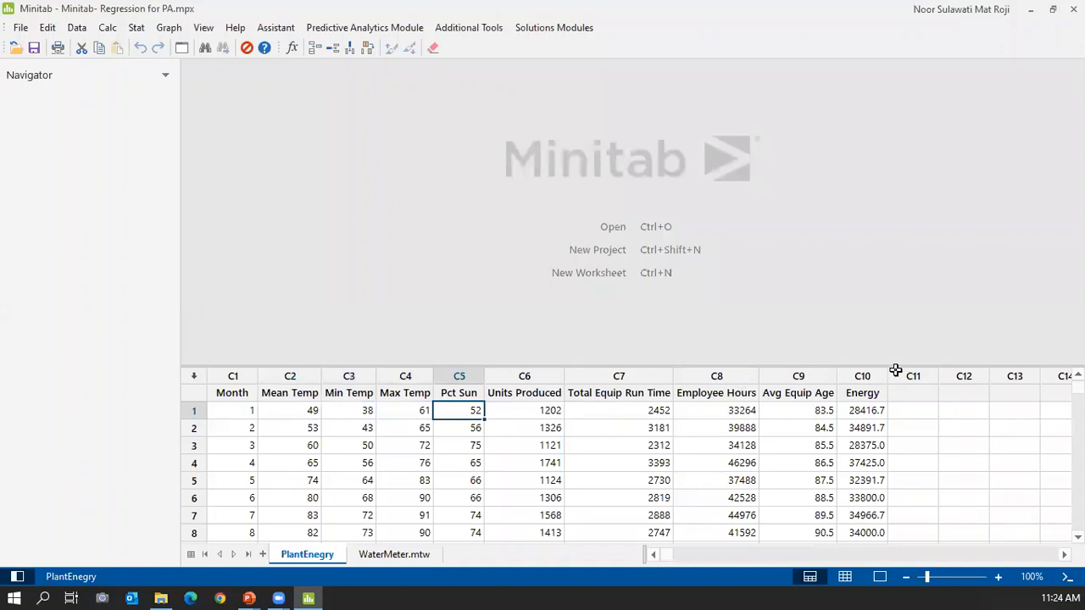
Step: Examine the Energy column of the PlantEnegry worksheet alongside the Avg Equip Age and Employee Hours columns
{"action": "left_click", "coordinate": [866, 411]}
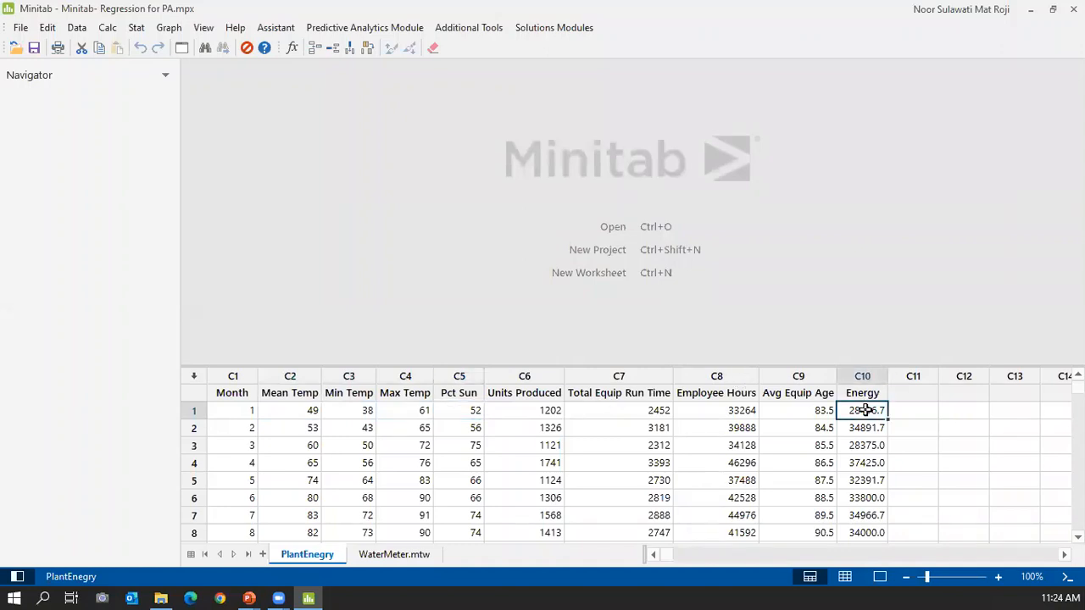
{"action": "left_click", "coordinate": [787, 374]}
{"action": "left_click", "coordinate": [727, 374]}
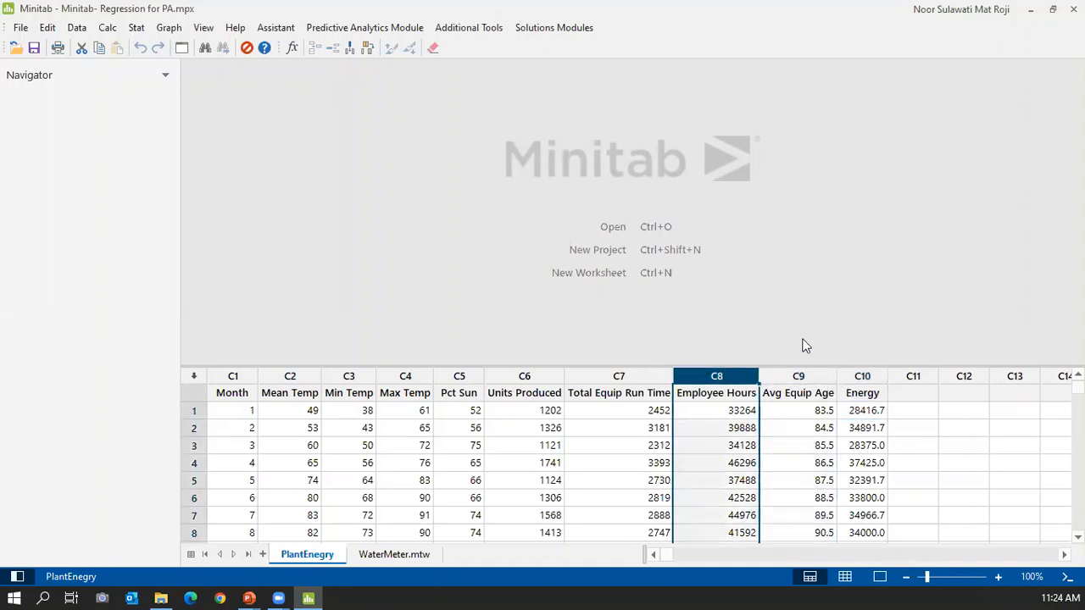
{"action": "left_click", "coordinate": [873, 375]}
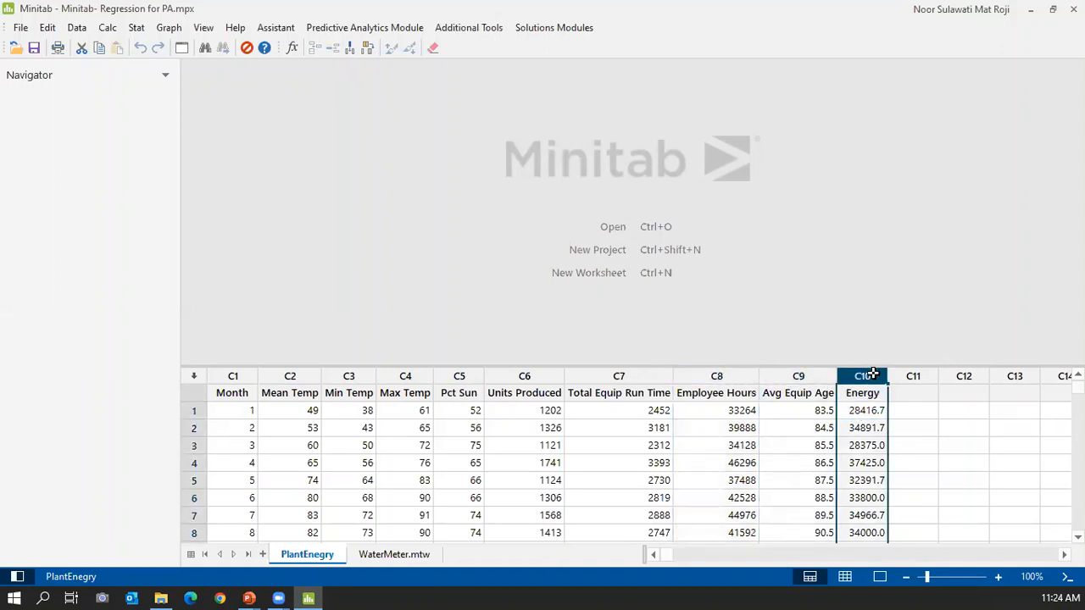
{"action": "left_click", "coordinate": [777, 376]}
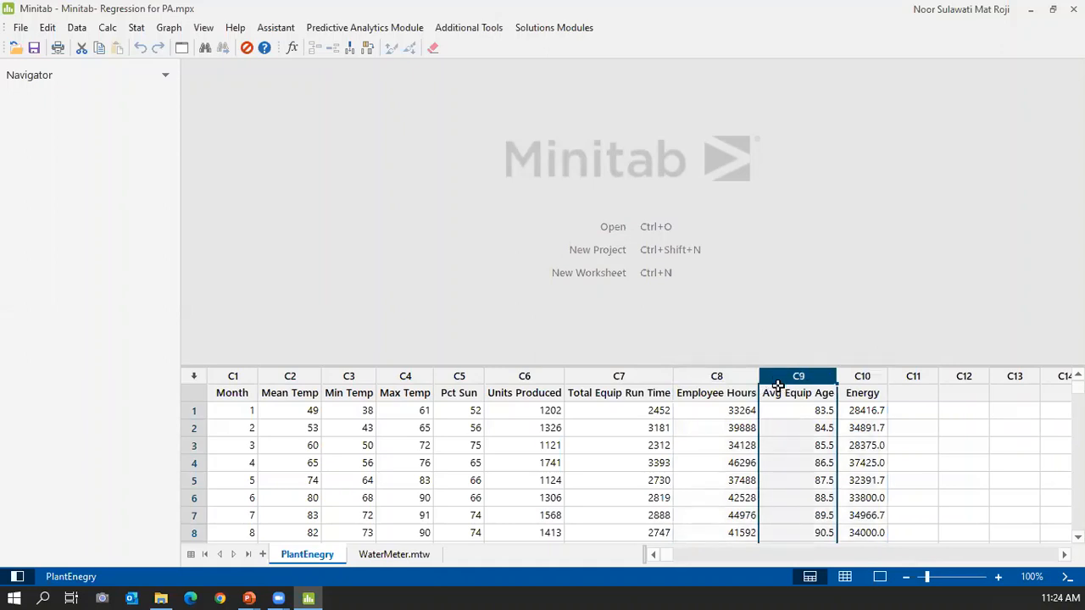
{"action": "left_click", "coordinate": [861, 379]}
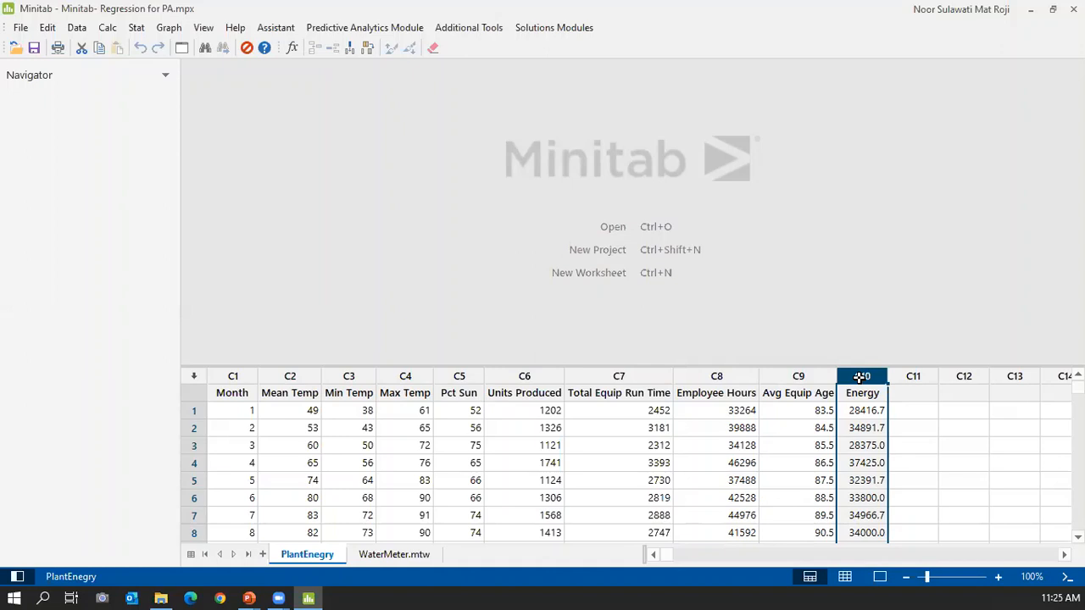
{"action": "left_click", "coordinate": [772, 375]}
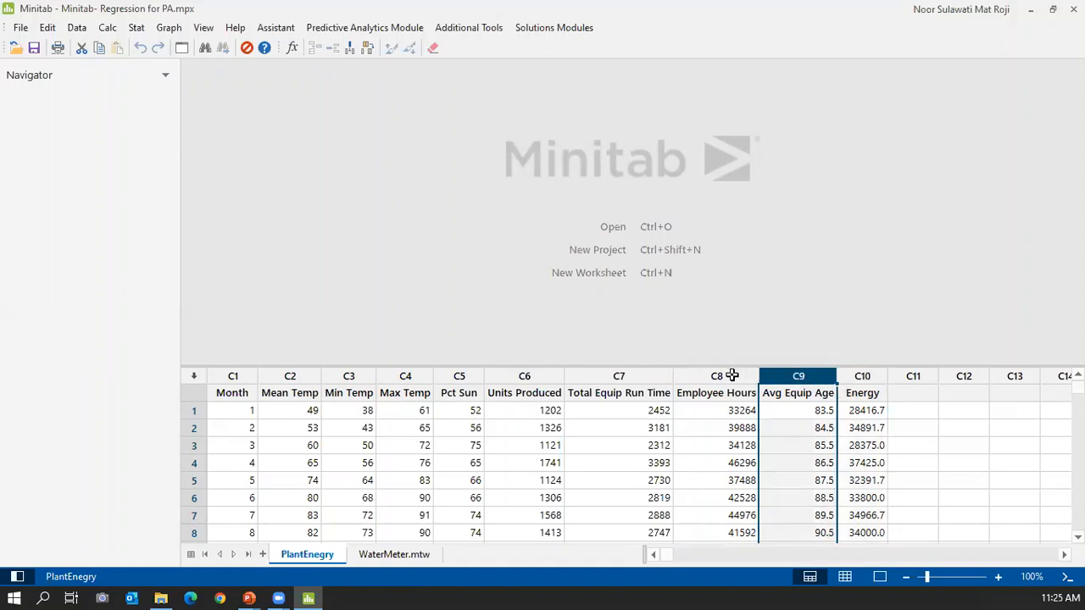
{"action": "left_click", "coordinate": [731, 375]}
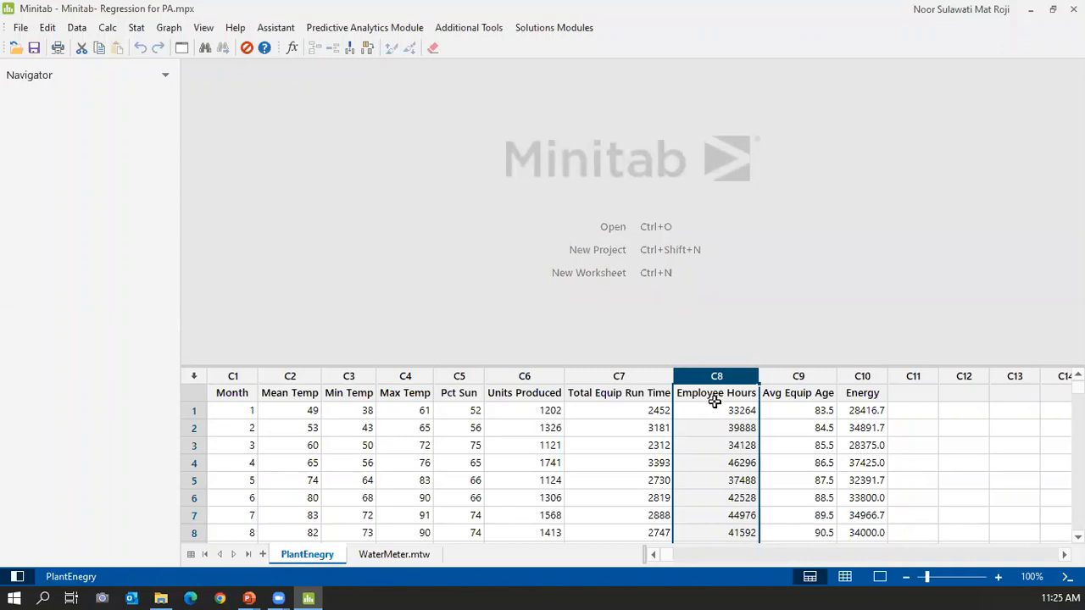
{"action": "left_click", "coordinate": [865, 411]}
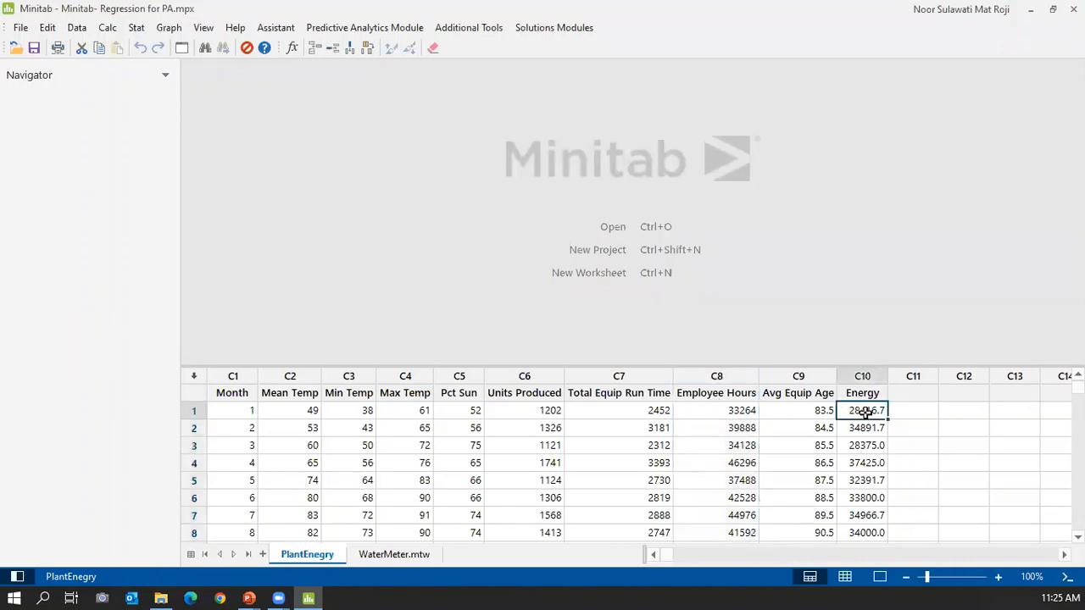
{"action": "left_click", "coordinate": [698, 405]}
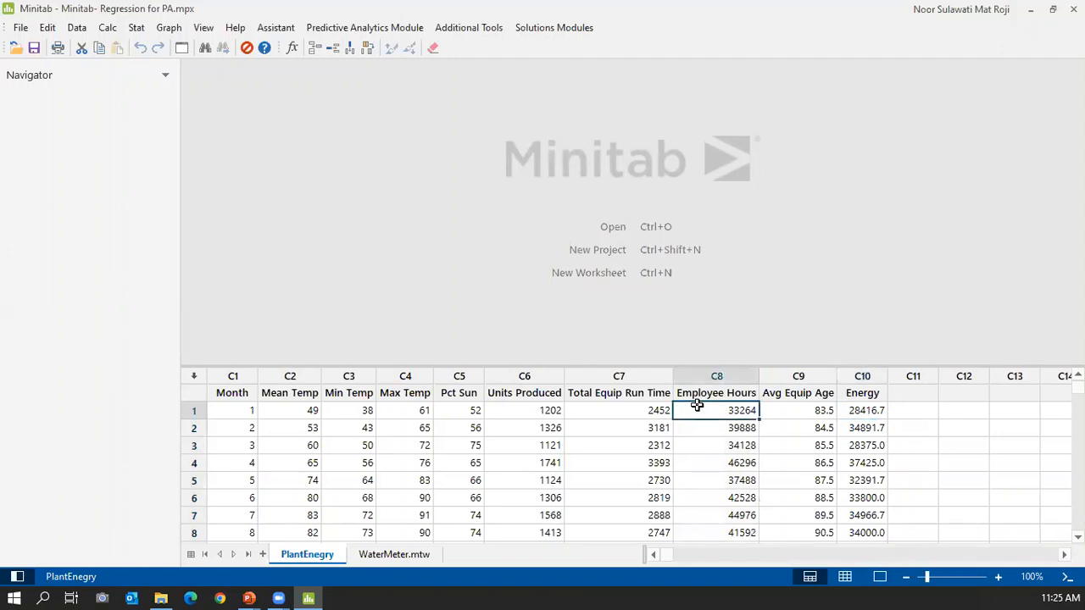
Step: Examine the Total Equip Run Time and Employee Hours columns as possible predictors of the Energy column
{"action": "left_click", "coordinate": [618, 410]}
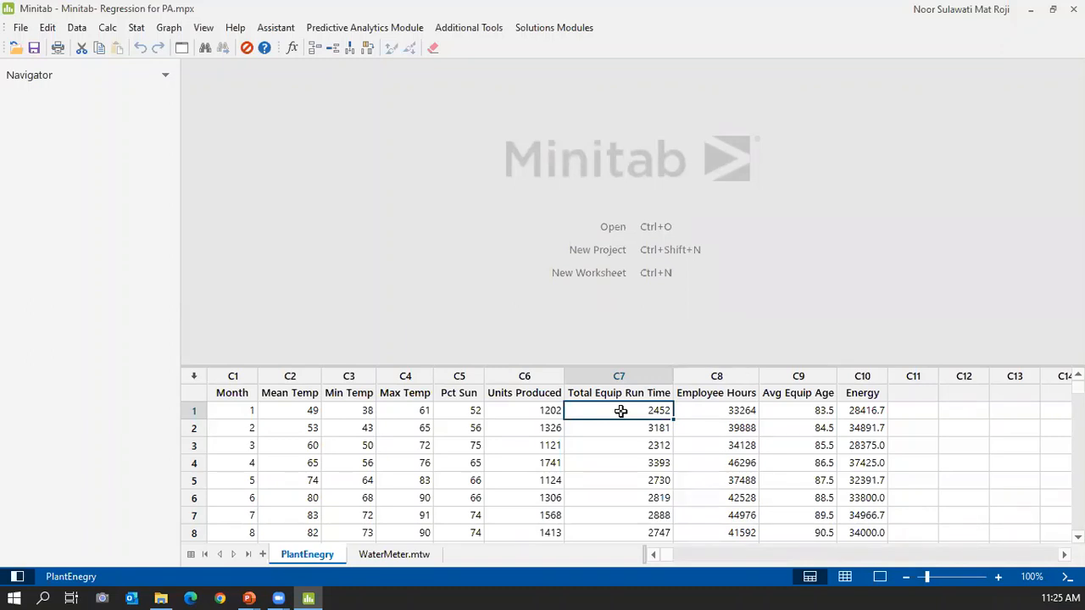
{"action": "left_click", "coordinate": [850, 412]}
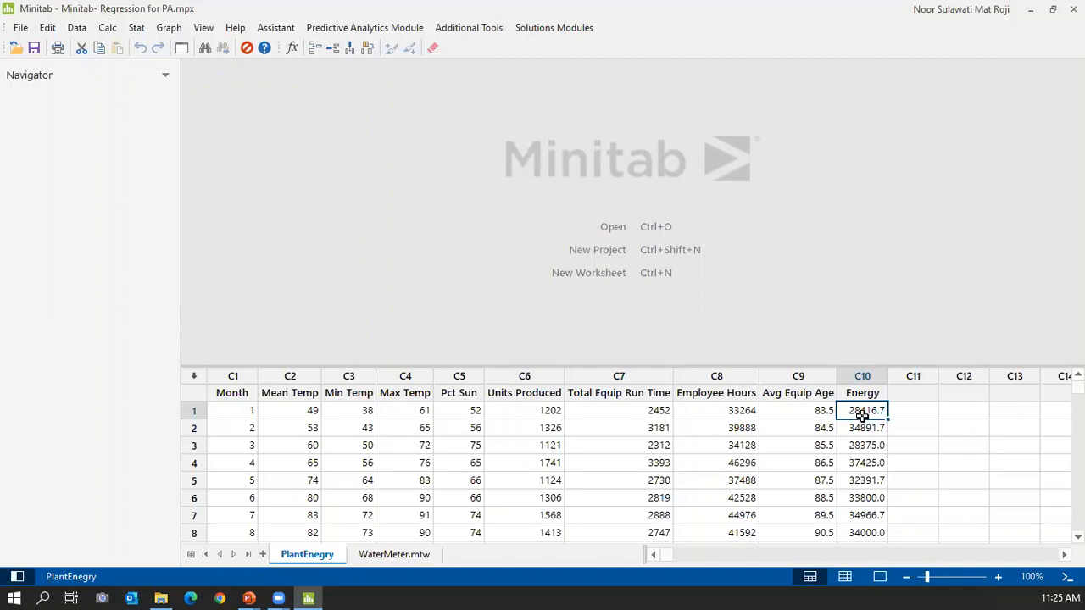
{"action": "left_click", "coordinate": [691, 410]}
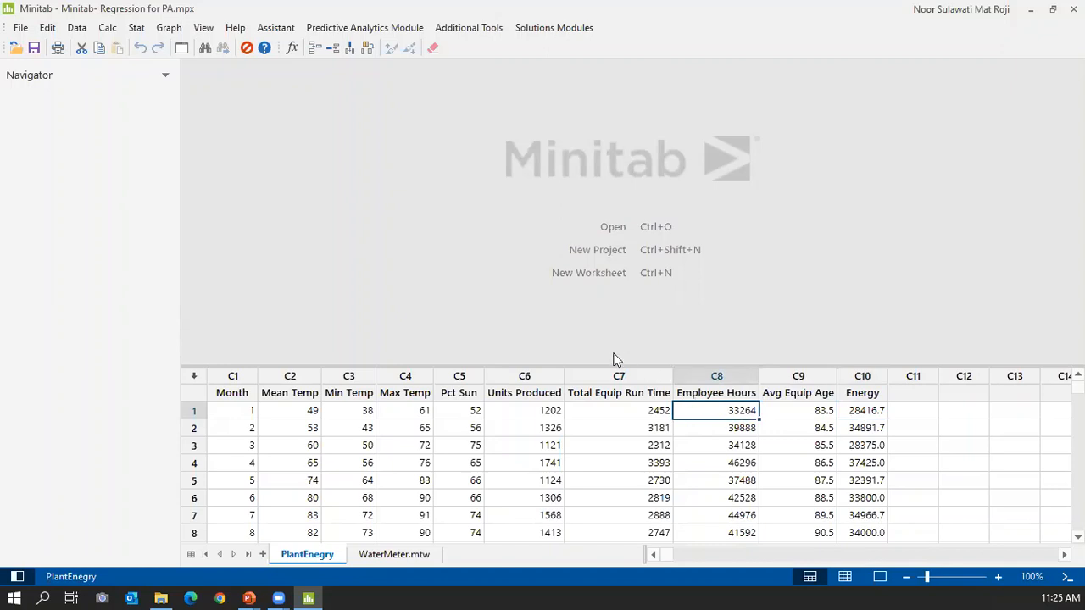
{"action": "left_click", "coordinate": [571, 411]}
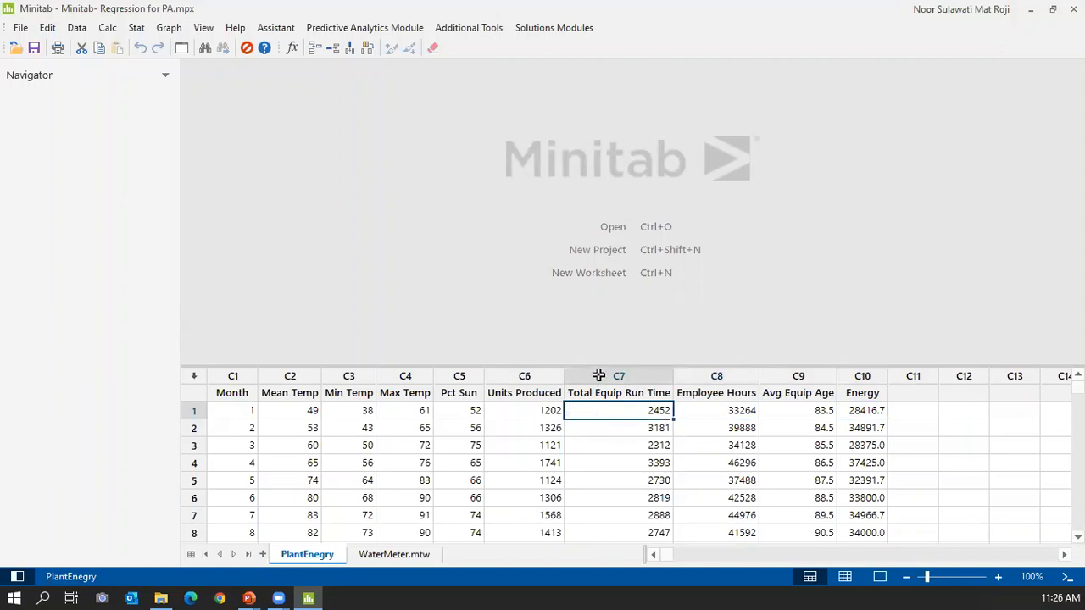
{"action": "left_click", "coordinate": [599, 376]}
{"action": "left_click", "coordinate": [697, 376]}
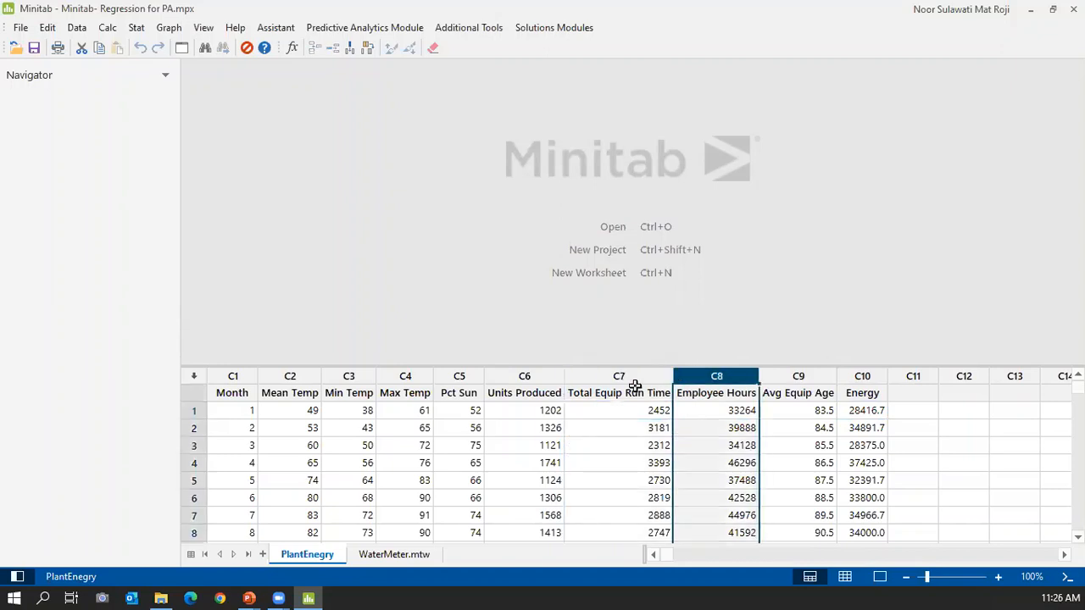
{"action": "left_click", "coordinate": [597, 410]}
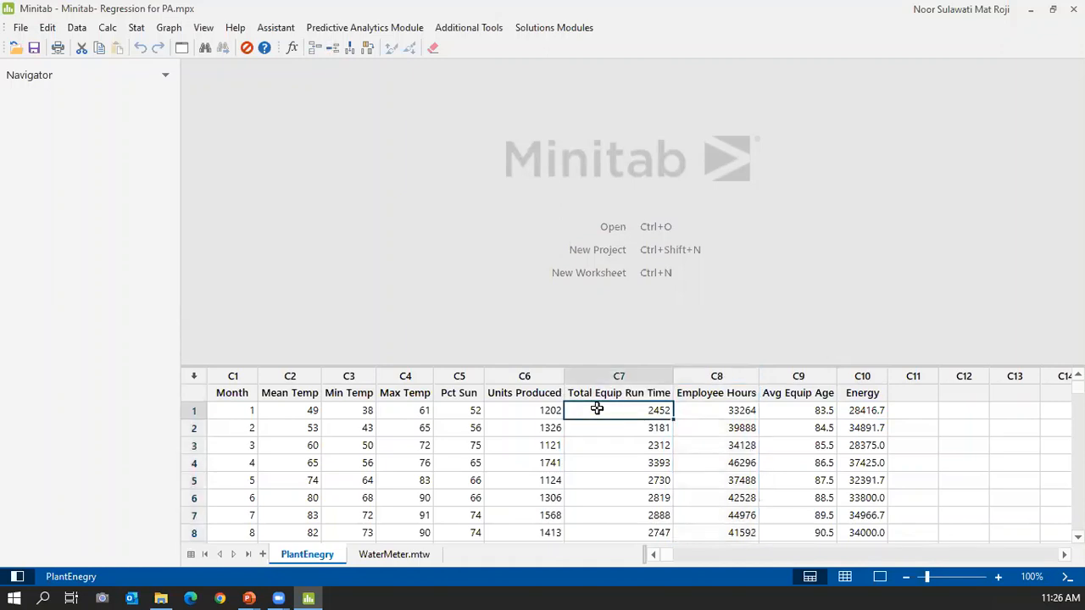
{"action": "left_click", "coordinate": [721, 412]}
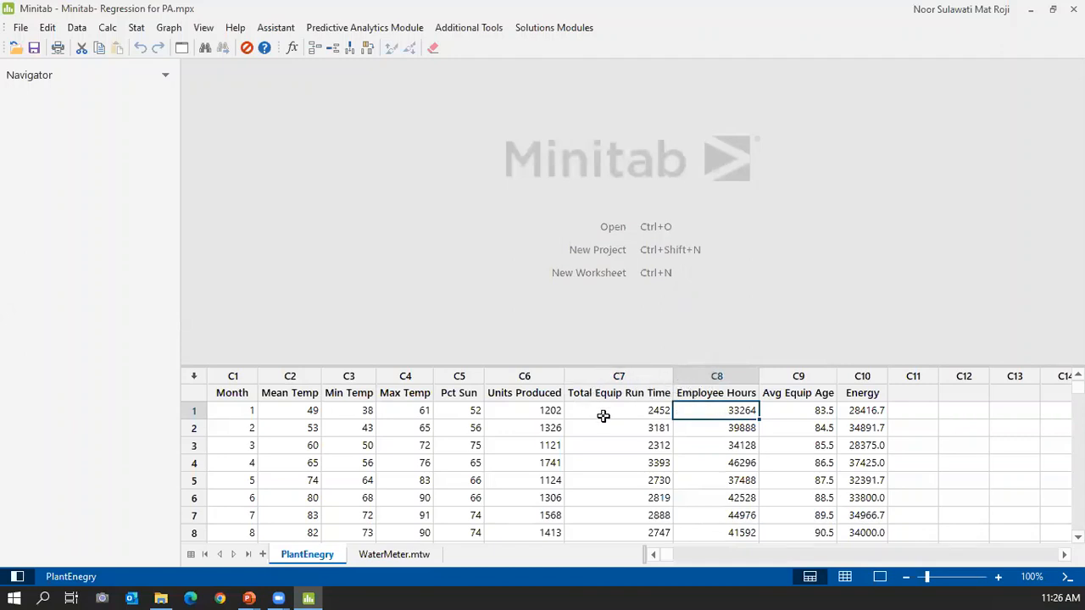
{"action": "left_click", "coordinate": [869, 412]}
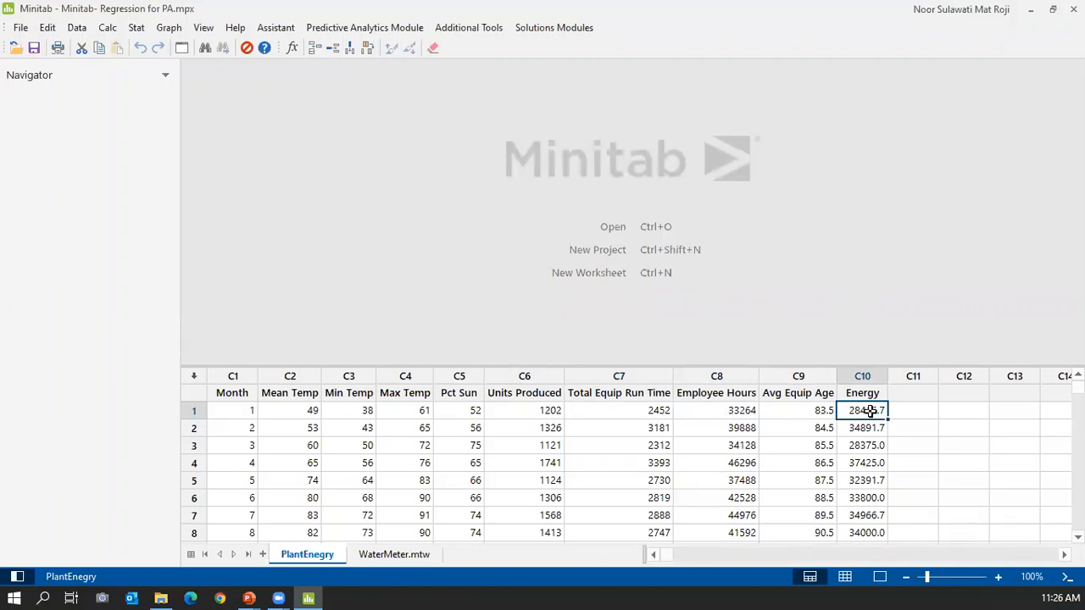
{"action": "left_click", "coordinate": [605, 380]}
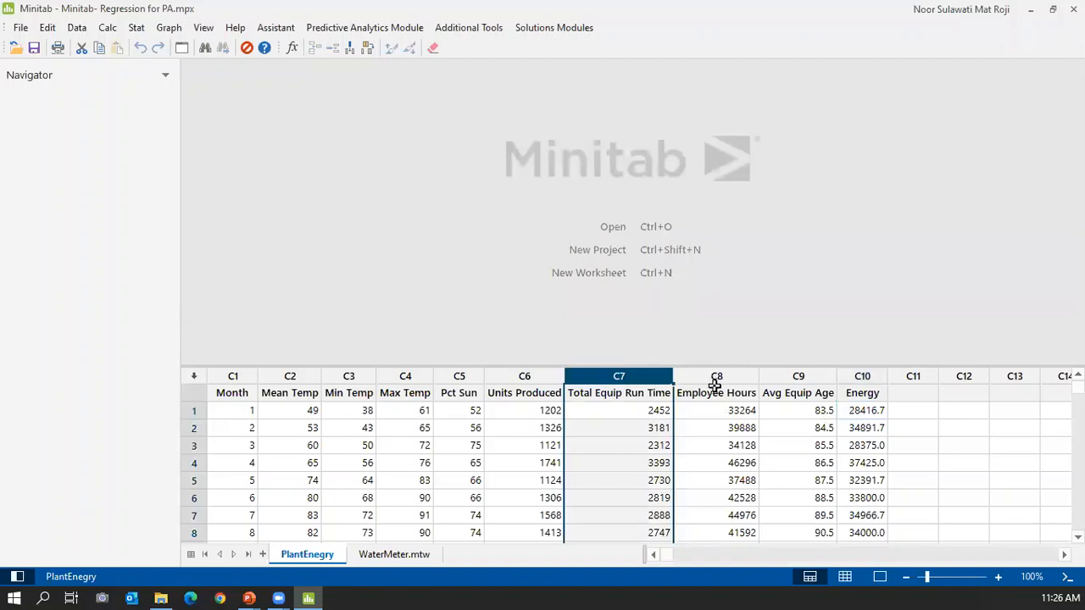
{"action": "left_click", "coordinate": [844, 376]}
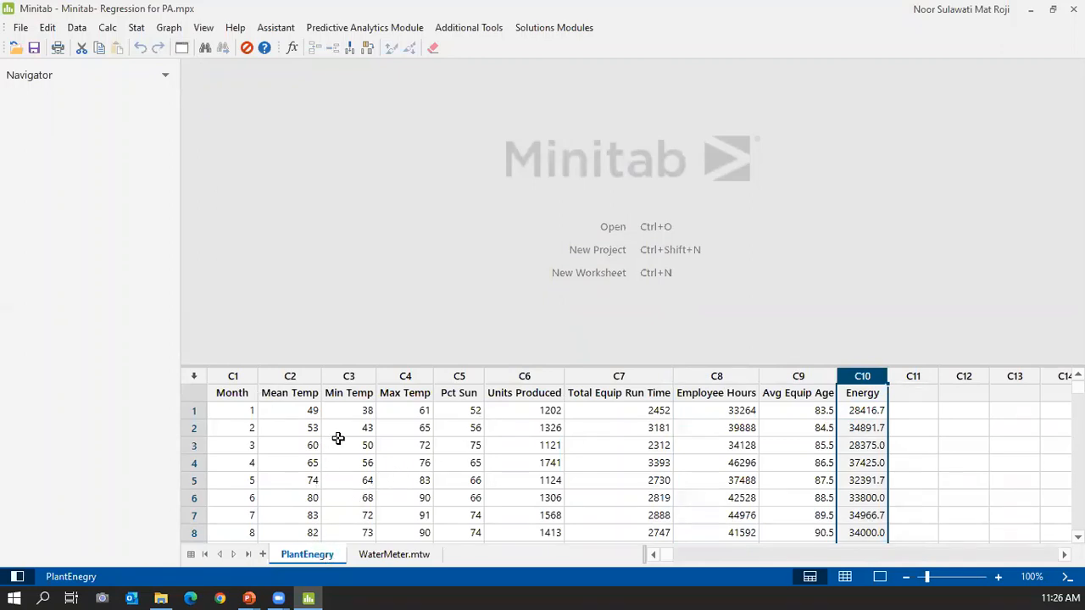
Step: Generate the Worksheet Information report for the PlantEnegry worksheet and review its columns, including Energy
{"action": "right_click", "coordinate": [286, 564]}
{"action": "left_click", "coordinate": [322, 547]}
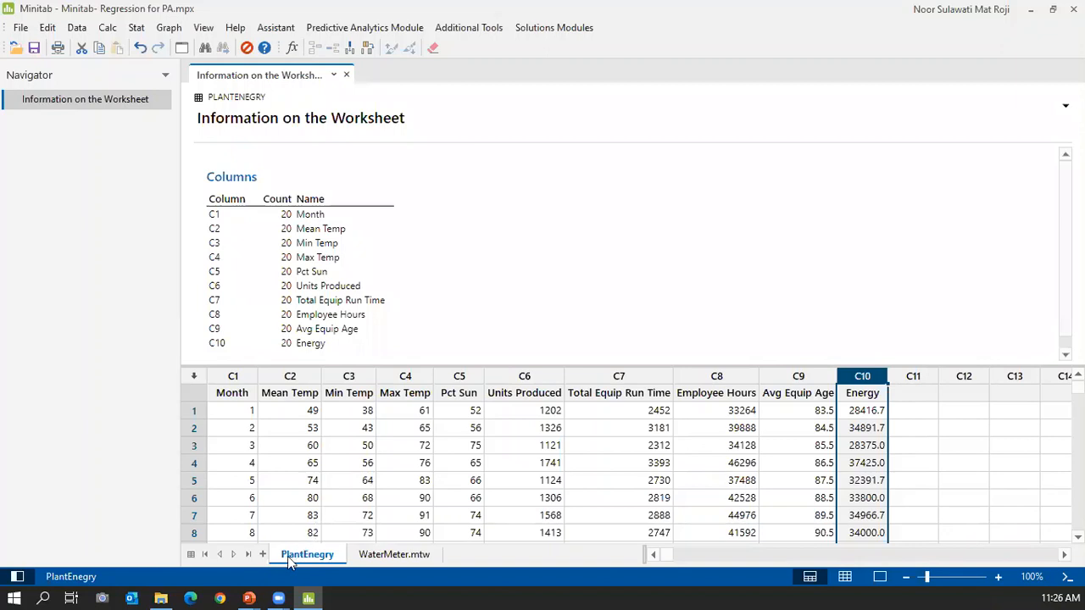
{"action": "right_click", "coordinate": [288, 556]}
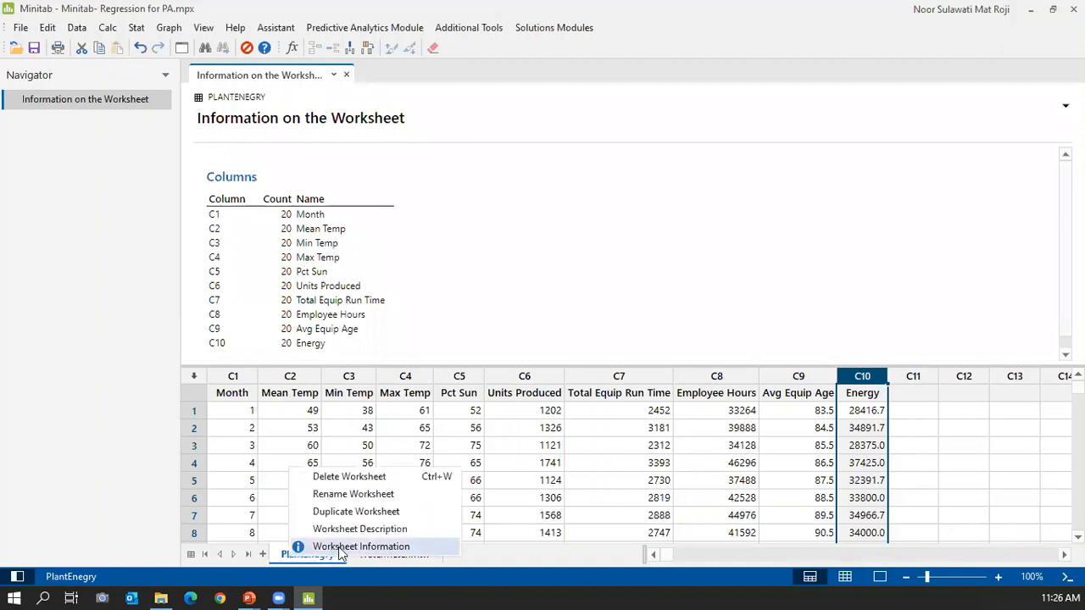
{"action": "left_click", "coordinate": [421, 243]}
{"action": "left_click", "coordinate": [214, 215]}
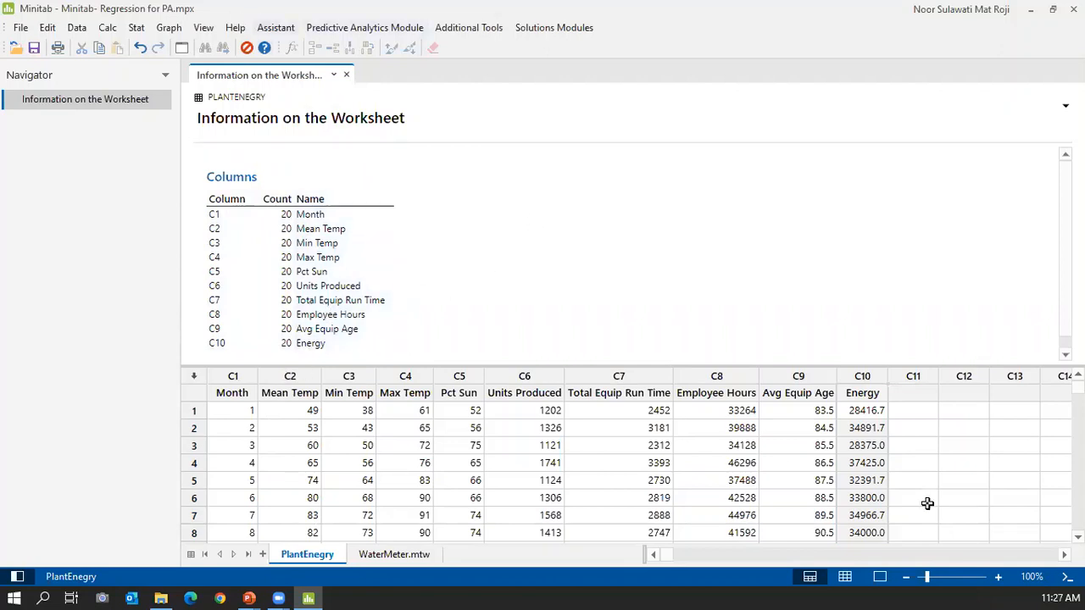
{"action": "left_click", "coordinate": [863, 377]}
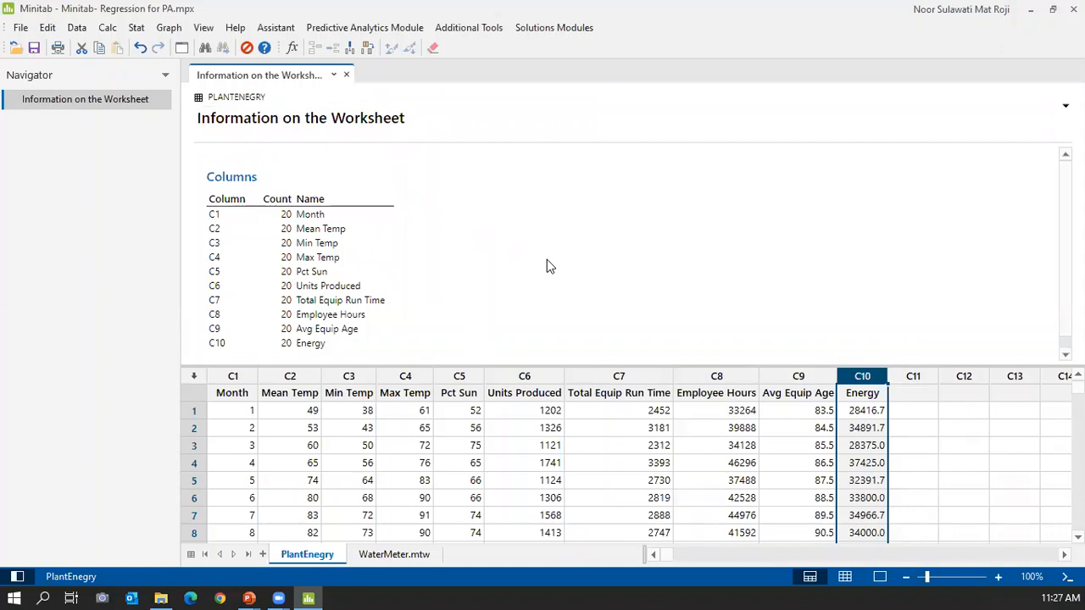
Step: Set up a regression model with Energy as the response and Mean Temp through Avg Equip Age as continuous predictors
{"action": "left_click", "coordinate": [134, 30]}
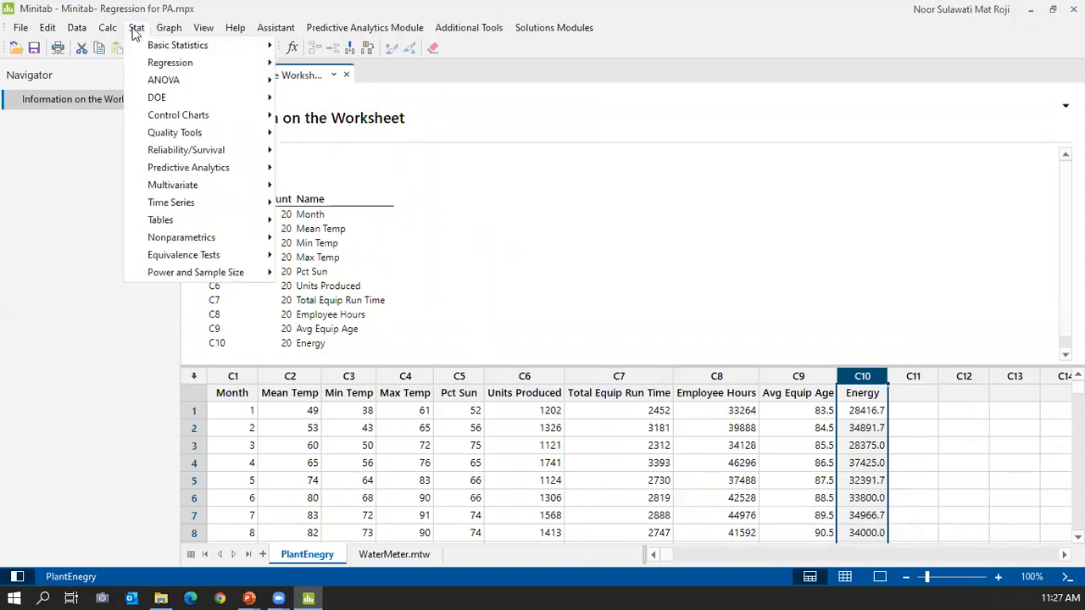
{"action": "mouse_move", "coordinate": [212, 63]}
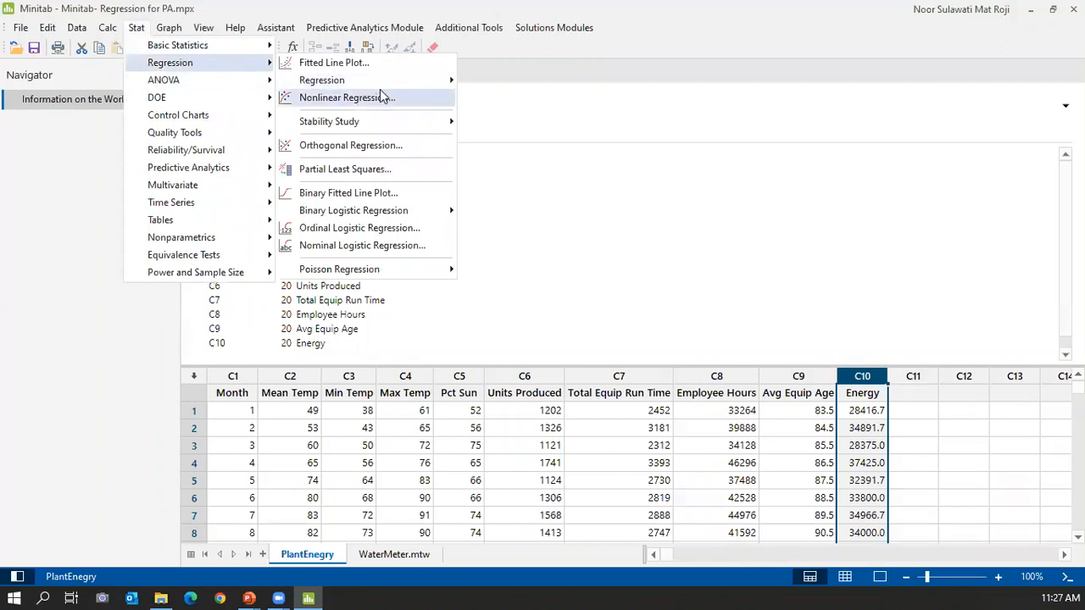
{"action": "mouse_move", "coordinate": [404, 78]}
{"action": "left_click", "coordinate": [518, 80]}
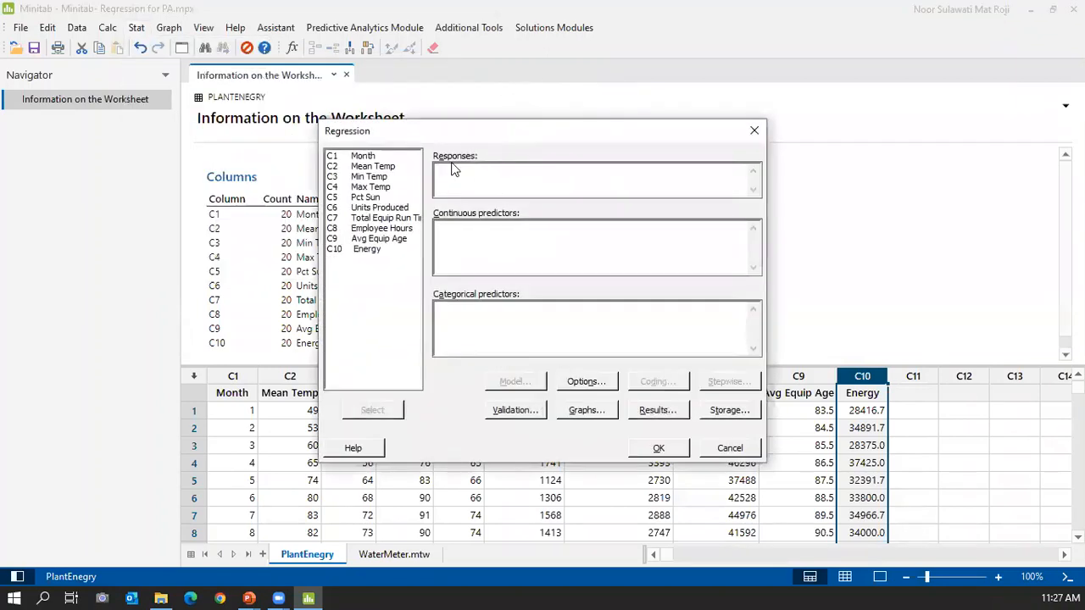
{"action": "double_click", "coordinate": [365, 251]}
{"action": "left_click", "coordinate": [352, 169]}
{"action": "left_click_drag", "start_coordinate": [352, 168], "coordinate": [377, 241]}
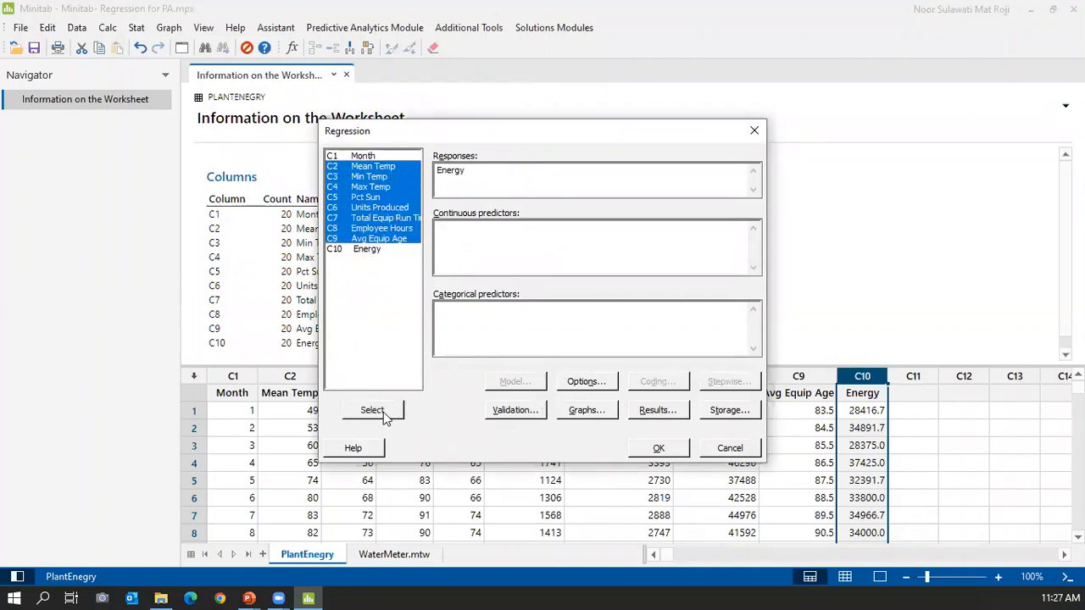
{"action": "left_click", "coordinate": [379, 411]}
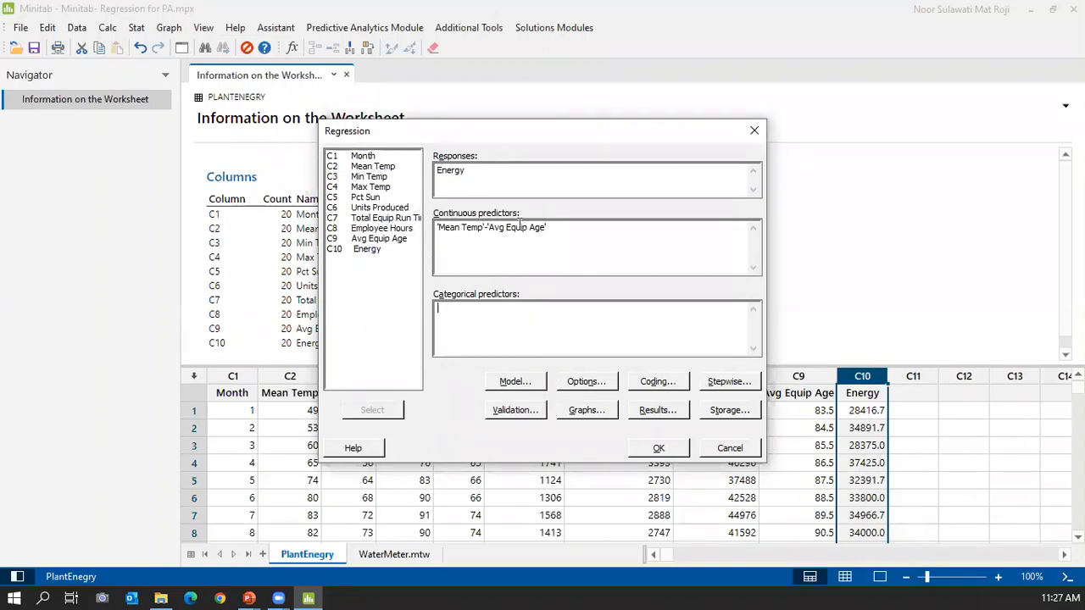
Step: Add four-in-one residual plots and a Pareto effects plot to the regression and run the analysis
{"action": "left_click", "coordinate": [591, 413]}
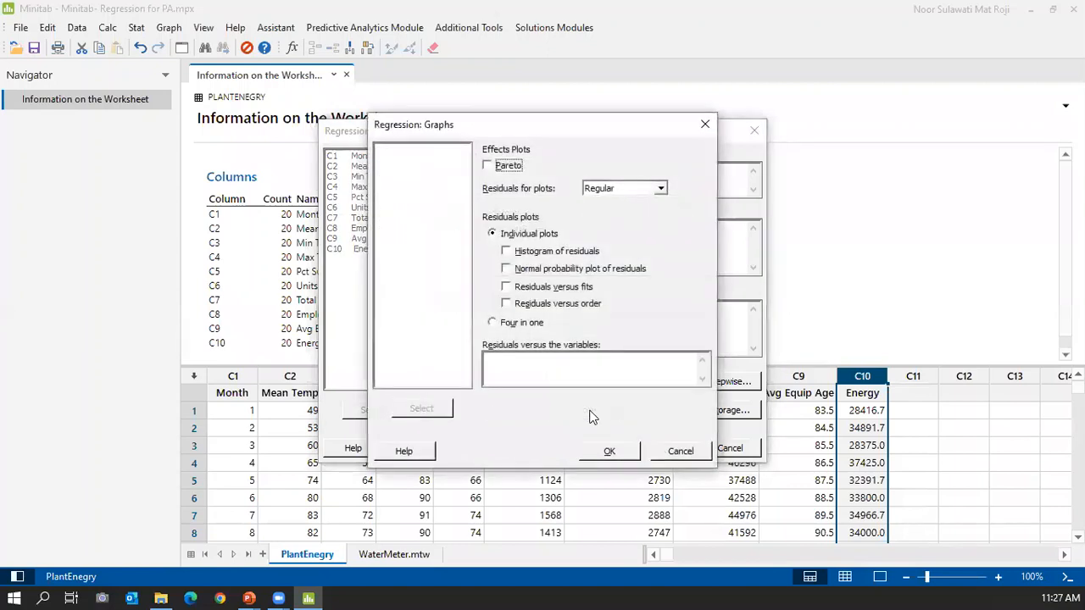
{"action": "left_click", "coordinate": [492, 324]}
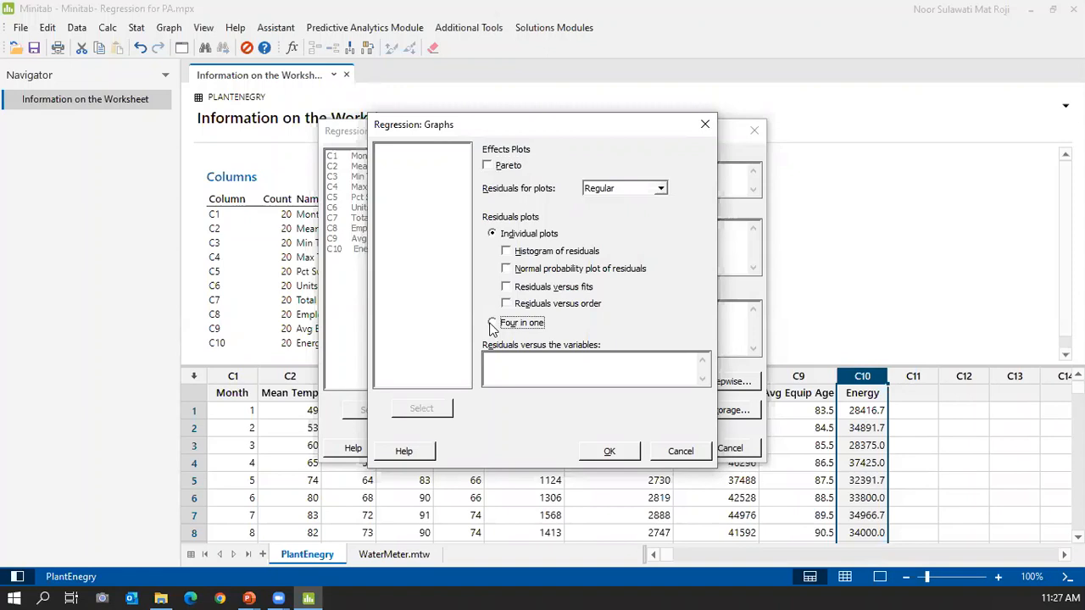
{"action": "left_click", "coordinate": [486, 169]}
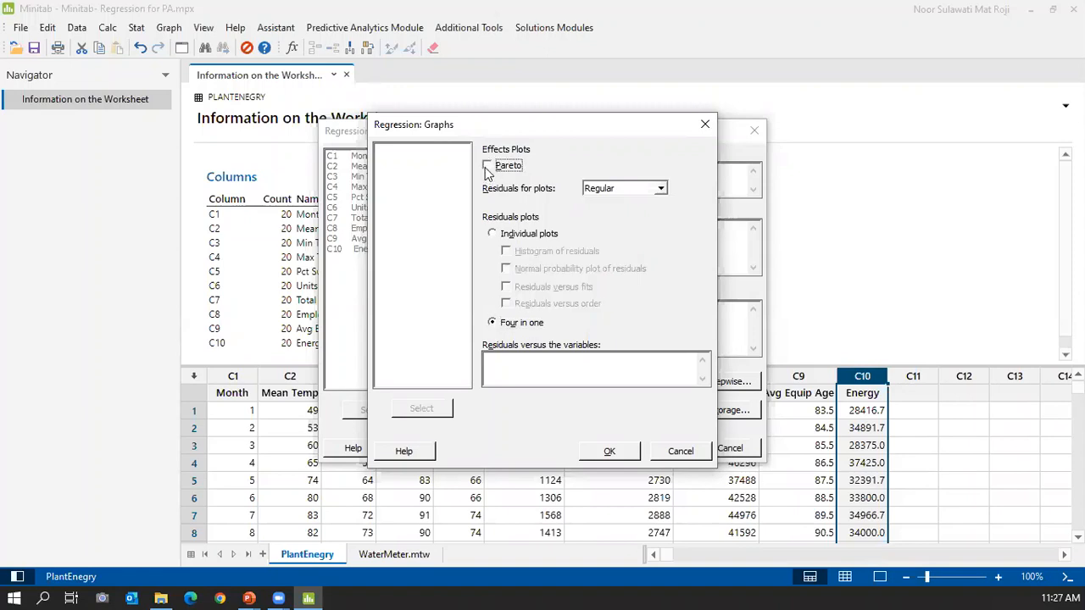
{"action": "left_click", "coordinate": [609, 452]}
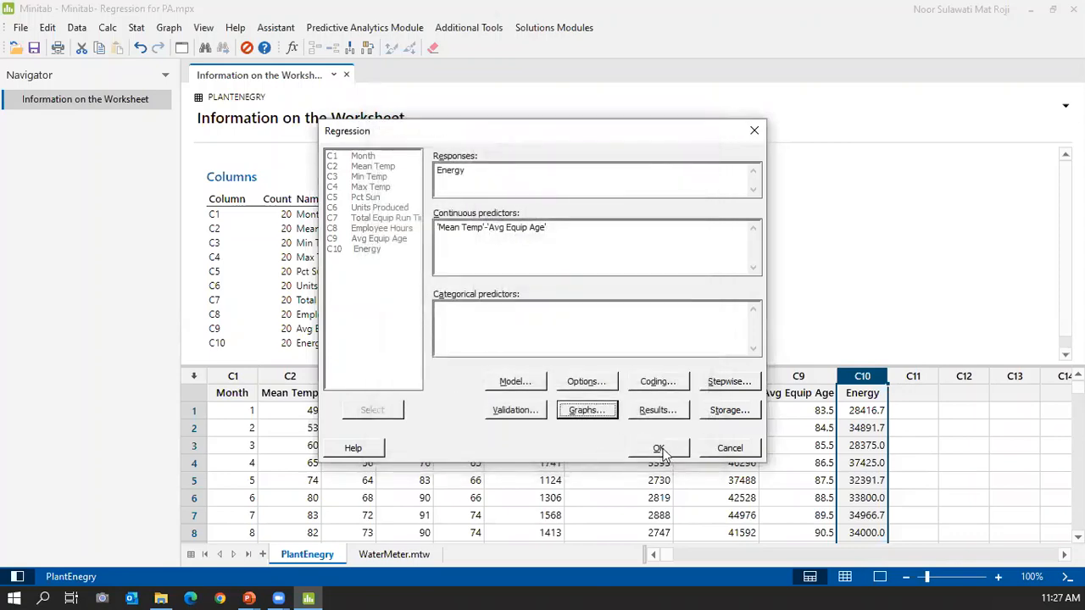
{"action": "left_click", "coordinate": [660, 449]}
{"action": "left_click", "coordinate": [661, 448]}
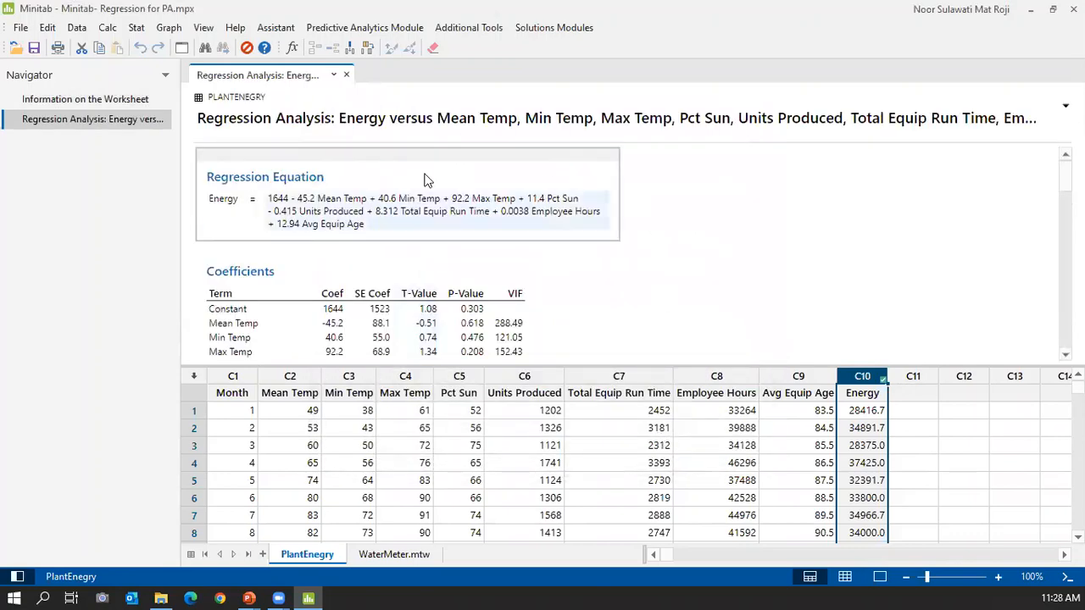
Step: Show only the output pane and inspect the terms included in the Energy regression model
{"action": "left_click", "coordinate": [879, 577]}
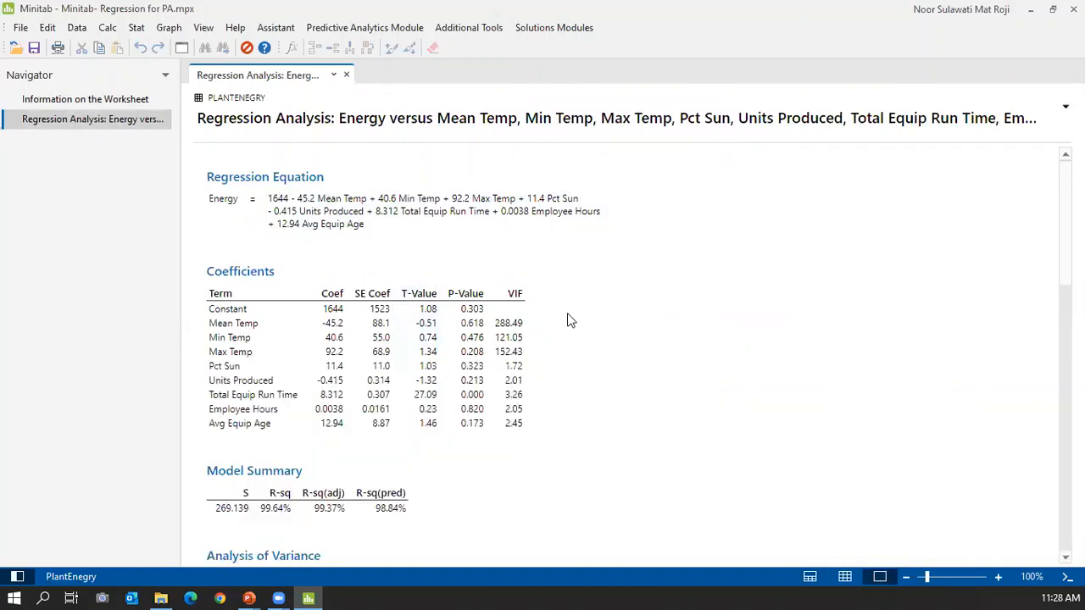
{"action": "left_click", "coordinate": [136, 28]}
{"action": "mouse_move", "coordinate": [169, 68]}
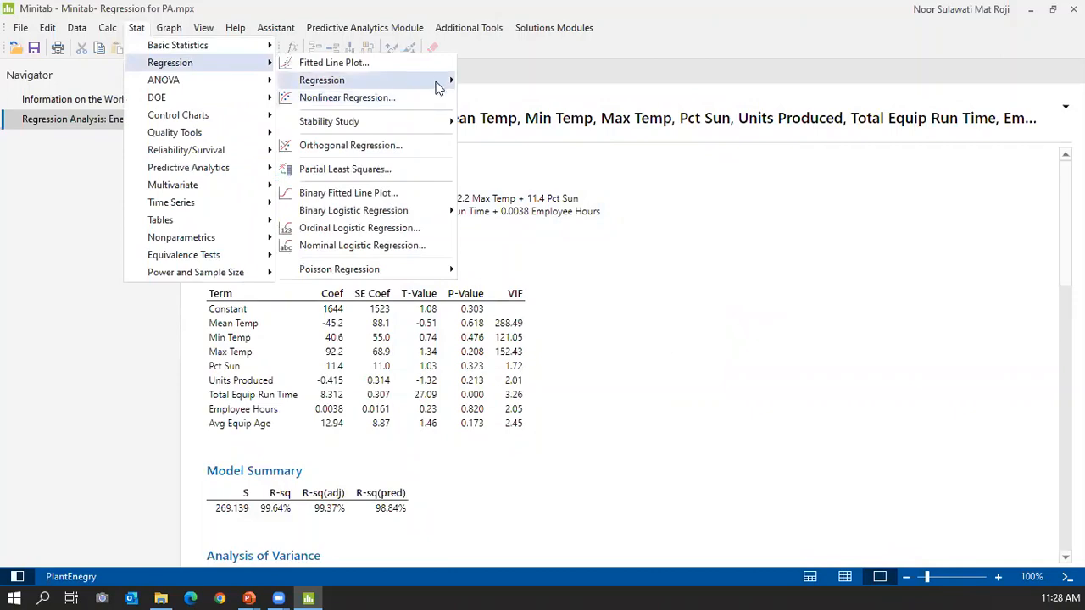
{"action": "mouse_move", "coordinate": [438, 81]}
{"action": "left_click", "coordinate": [502, 81]}
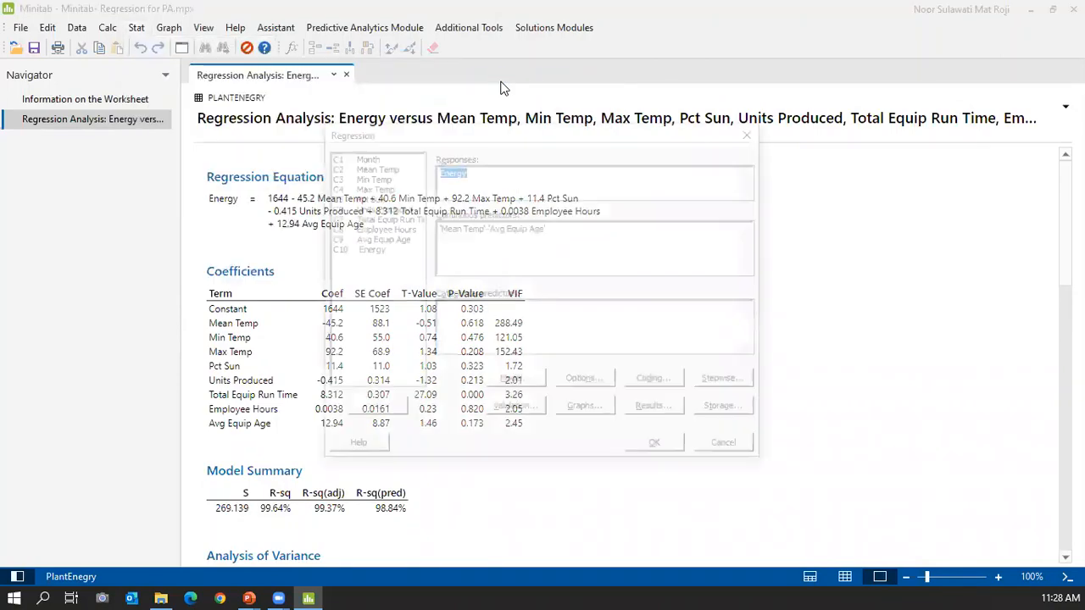
{"action": "left_click", "coordinate": [500, 174]}
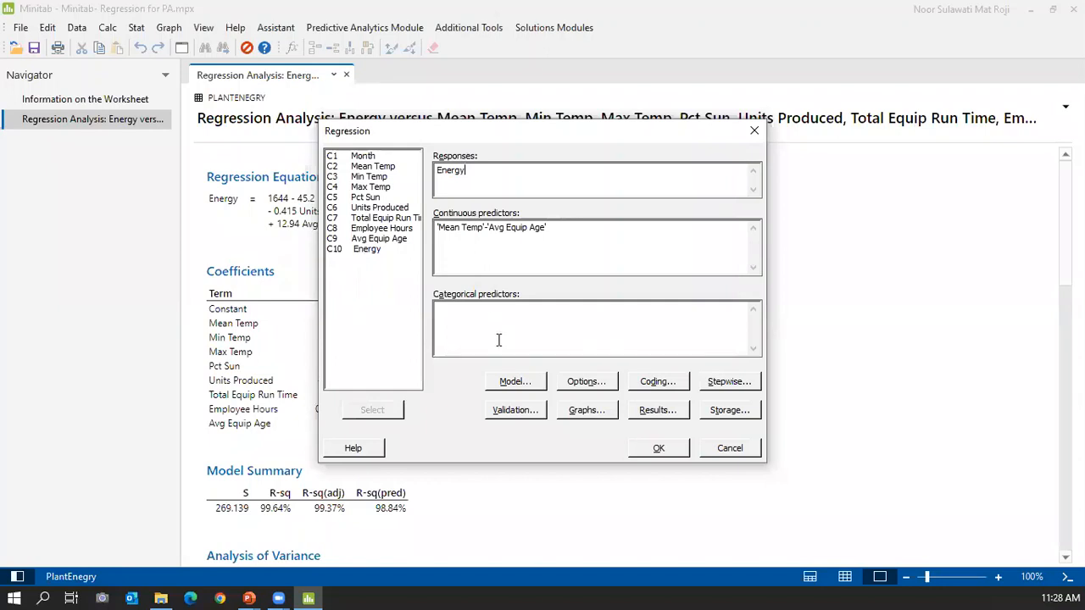
{"action": "left_click", "coordinate": [519, 384]}
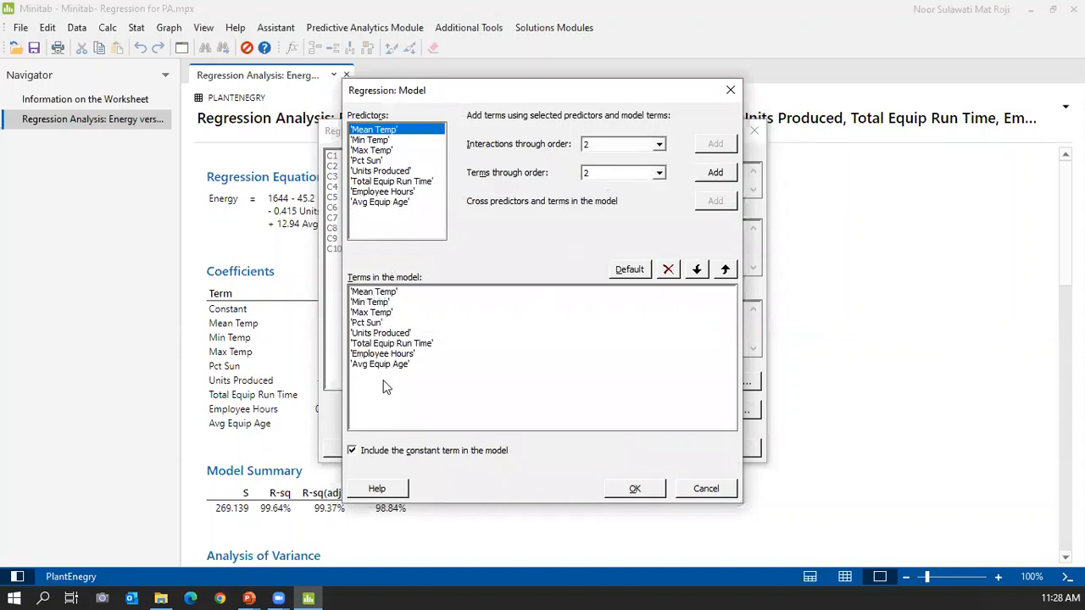
{"action": "left_click", "coordinate": [718, 89]}
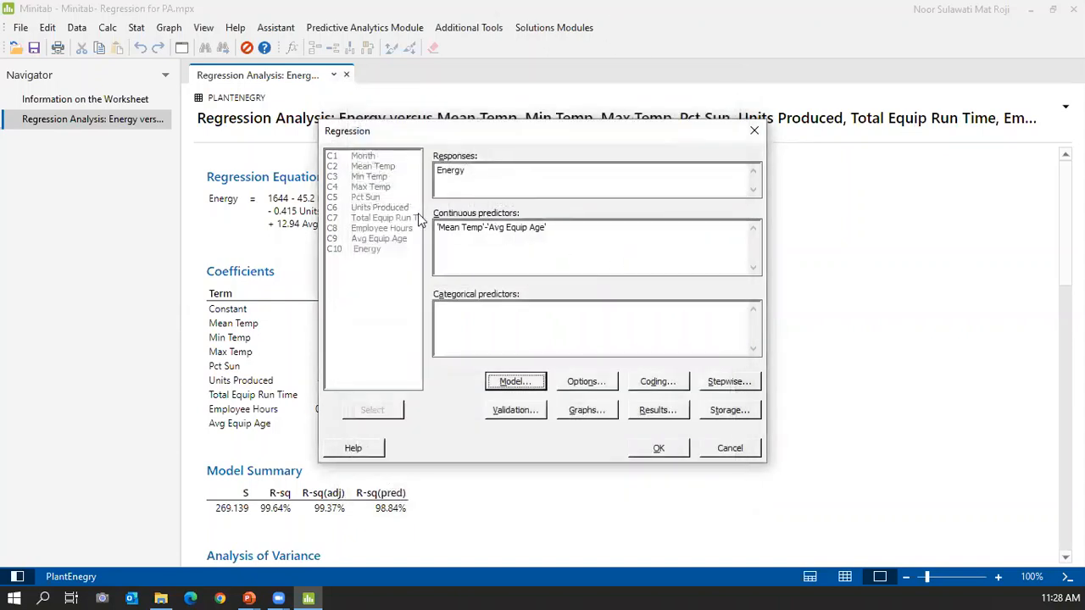
{"action": "left_click", "coordinate": [727, 449]}
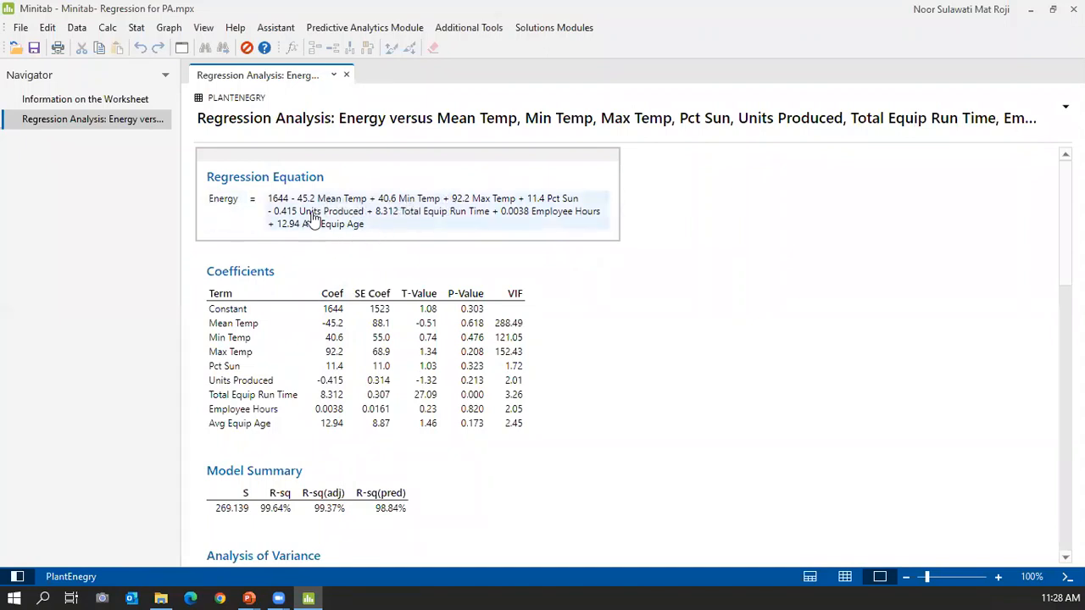
Step: Review the Coefficients, Model Summary and Analysis of Variance tables of the full Energy regression
{"action": "scroll", "coordinate": [300, 240], "scroll_direction": "down", "scroll_amount": 4}
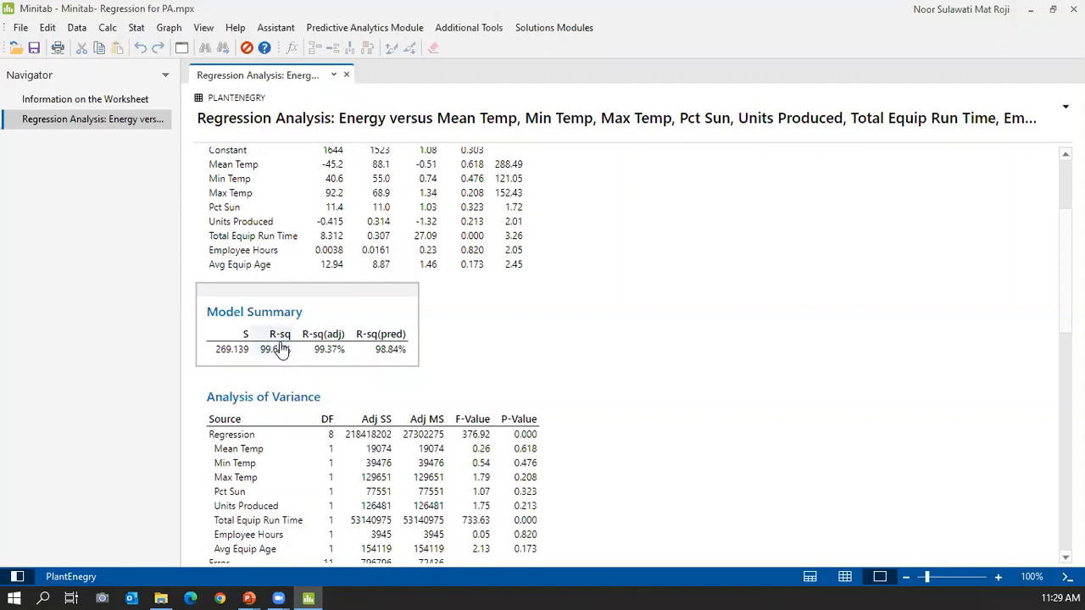
{"action": "scroll", "coordinate": [280, 351], "scroll_direction": "up", "scroll_amount": 2}
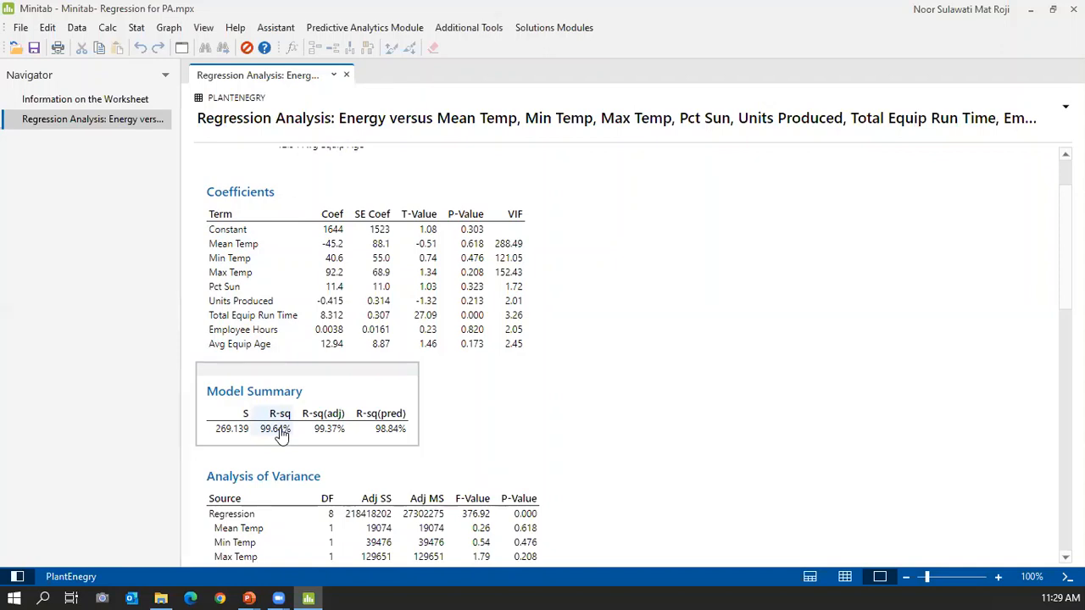
{"action": "scroll", "coordinate": [279, 420], "scroll_direction": "up", "scroll_amount": 2}
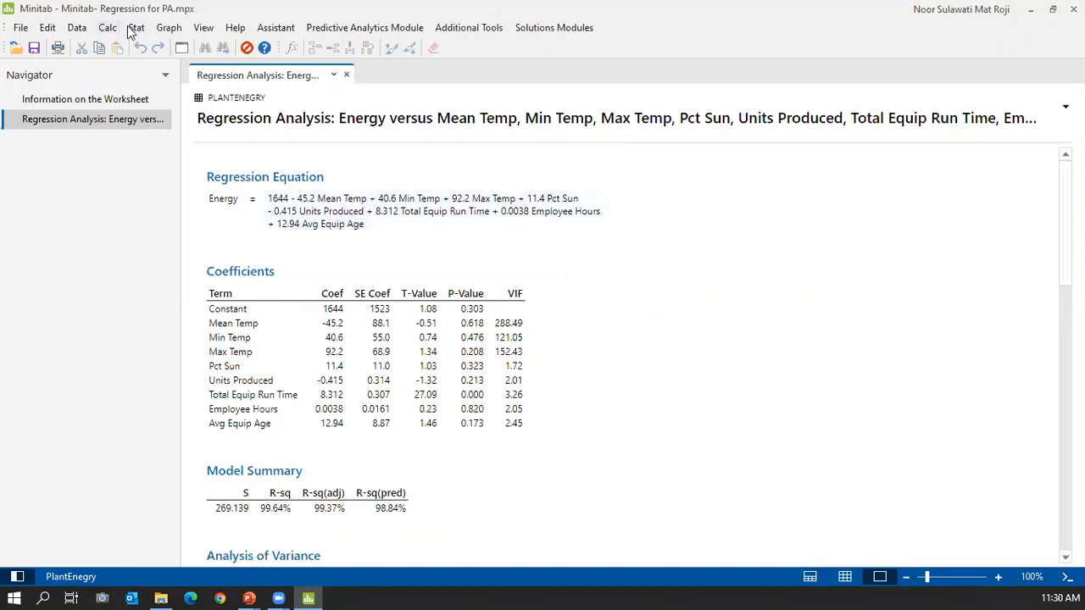
Step: Switch to the PowerPoint slide show and read the Model selection slide on automated selection procedures
{"action": "mouse_move", "coordinate": [254, 596]}
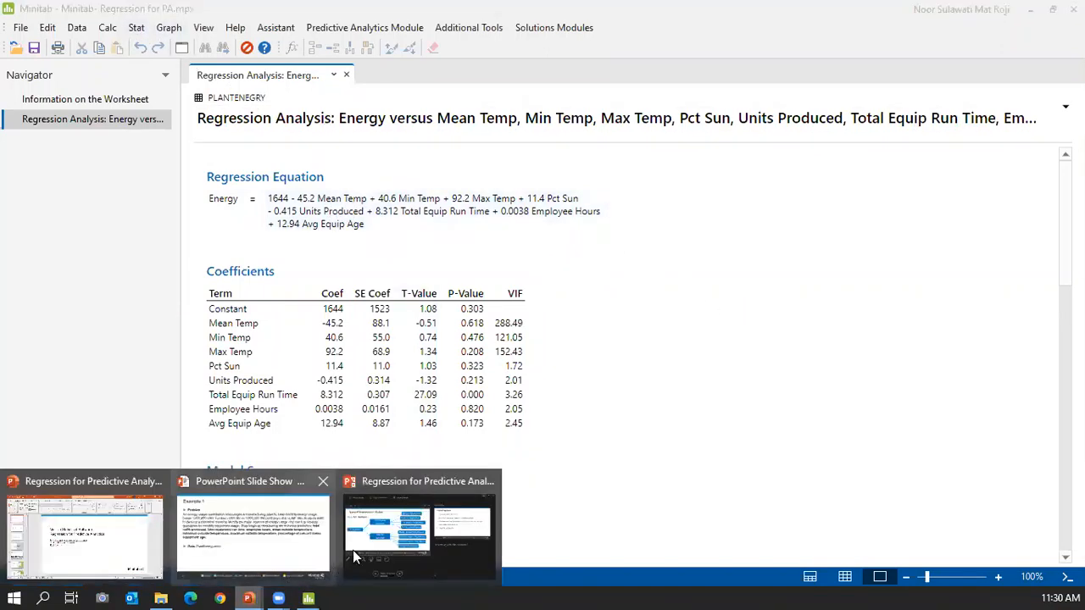
{"action": "left_click", "coordinate": [417, 524]}
{"action": "scroll", "coordinate": [547, 381], "scroll_direction": "down", "scroll_amount": 3}
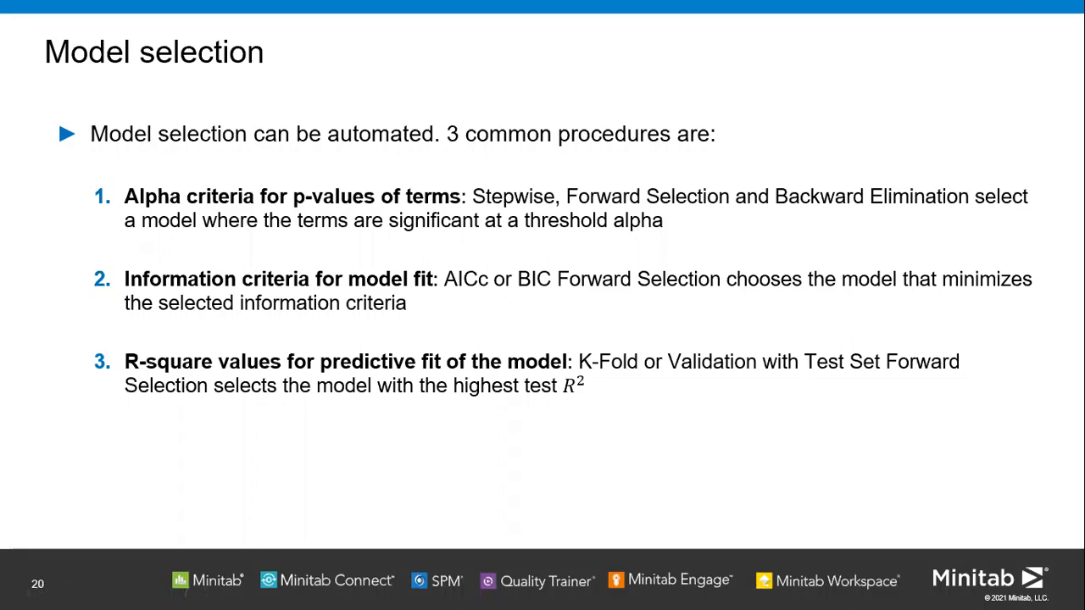
{"action": "key", "text": "alt+Tab"}
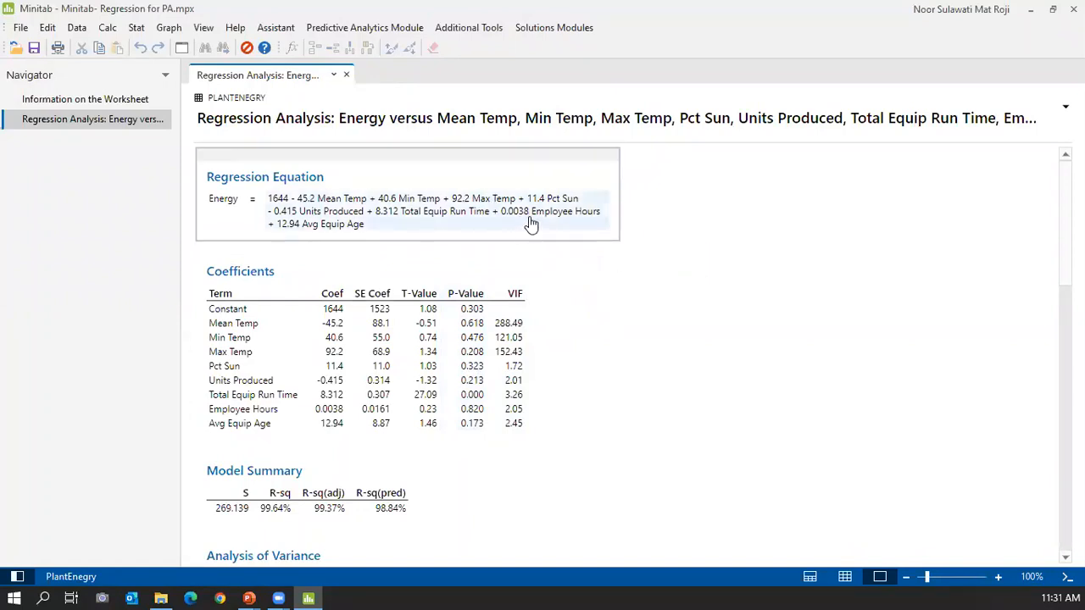
{"action": "left_click", "coordinate": [249, 596]}
{"action": "left_click", "coordinate": [422, 539]}
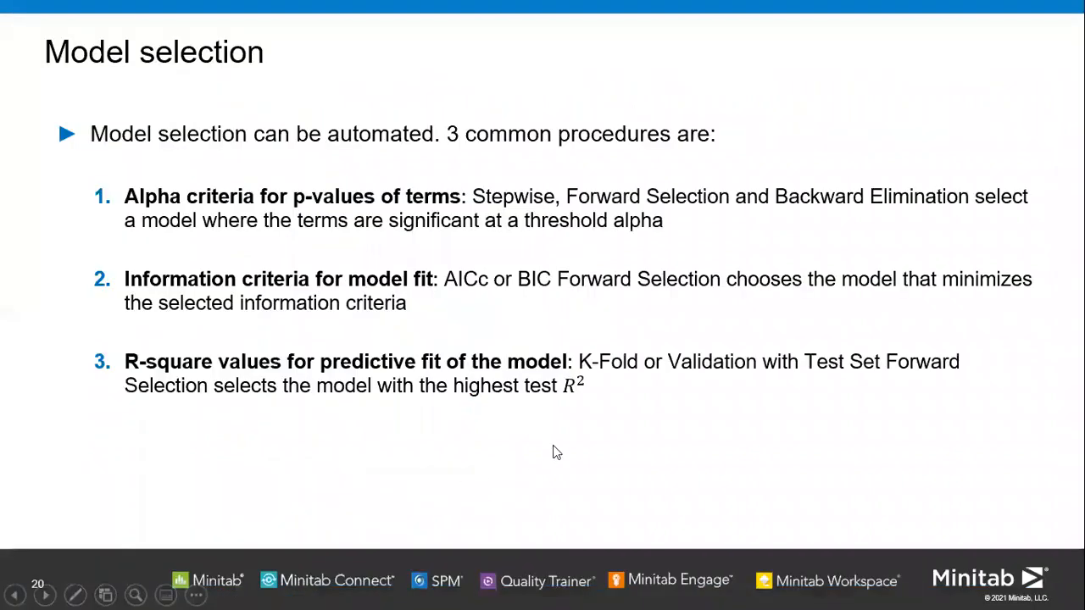
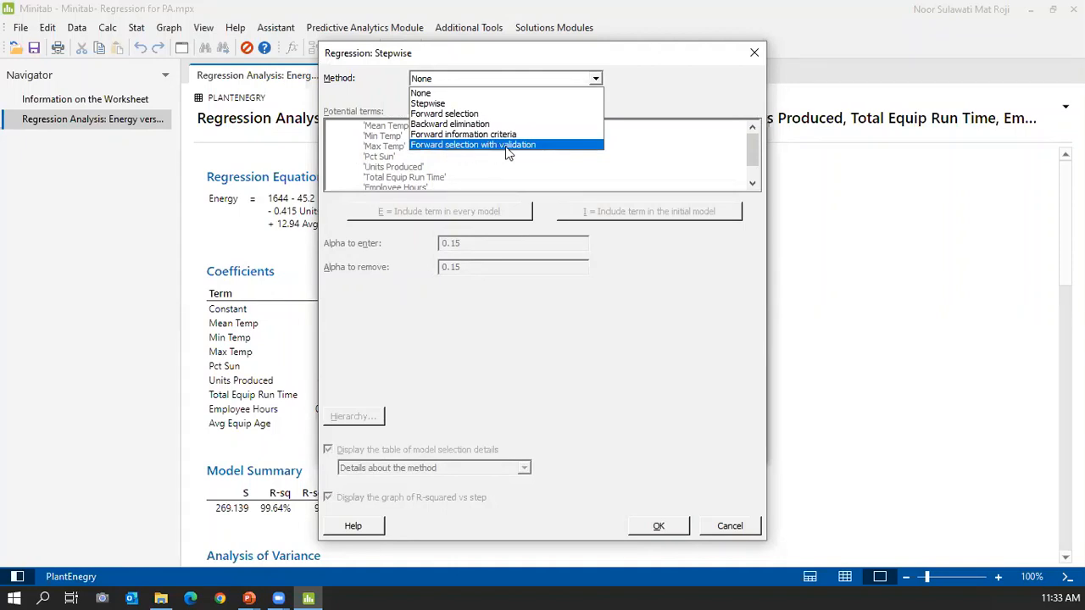
Step: Refit the Energy regression model using the Stepwise term selection method
{"action": "left_click", "coordinate": [515, 103]}
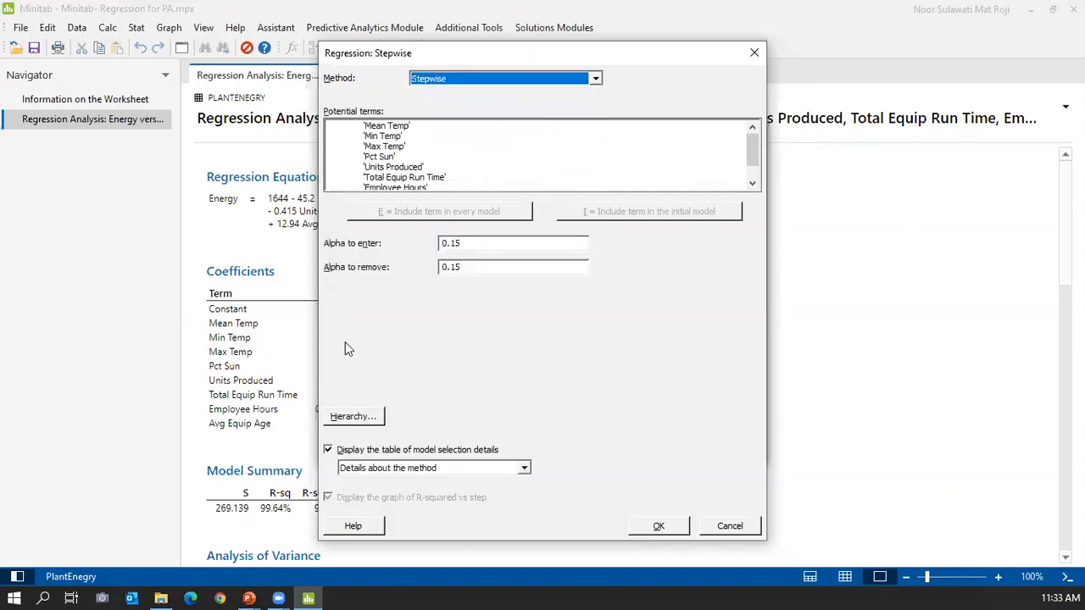
{"action": "left_click", "coordinate": [660, 527]}
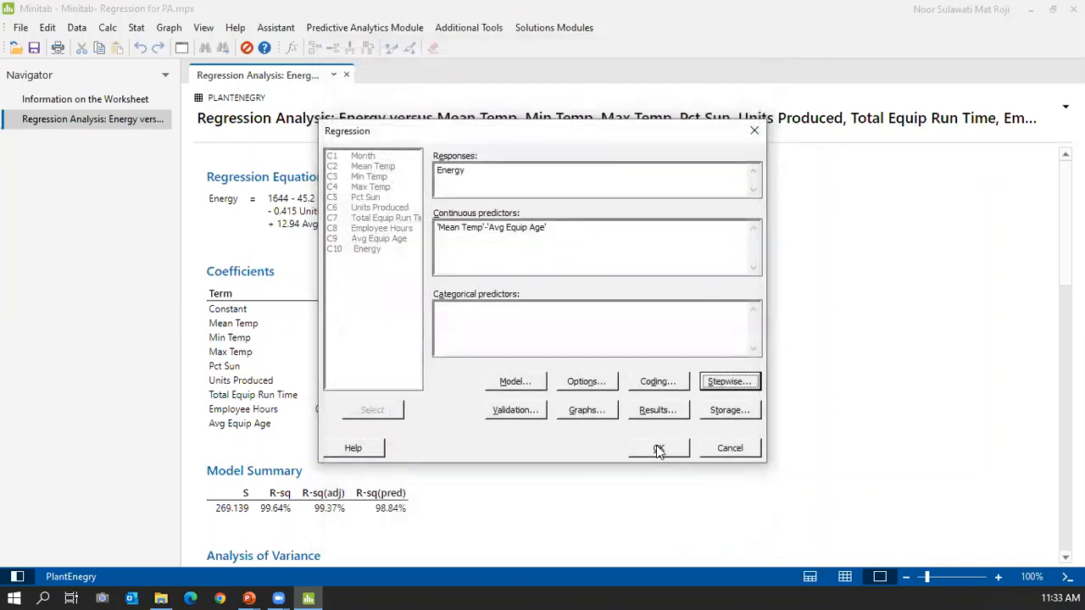
{"action": "left_click", "coordinate": [658, 448]}
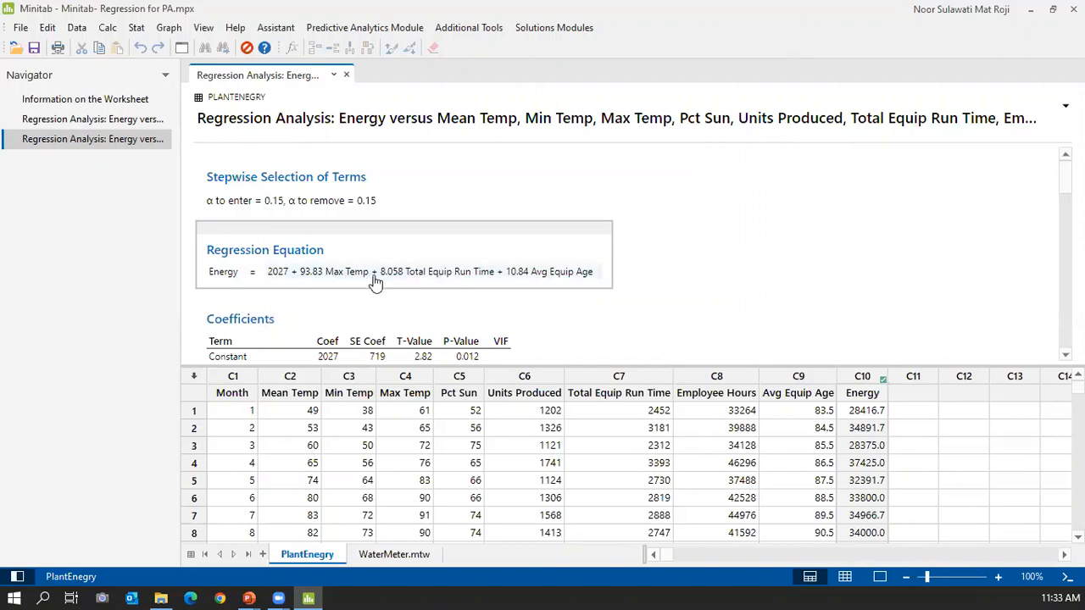
Step: Review the stepwise model's Regression Equation, Coefficients and Model Summary
{"action": "scroll", "coordinate": [458, 270], "scroll_direction": "down", "scroll_amount": 4}
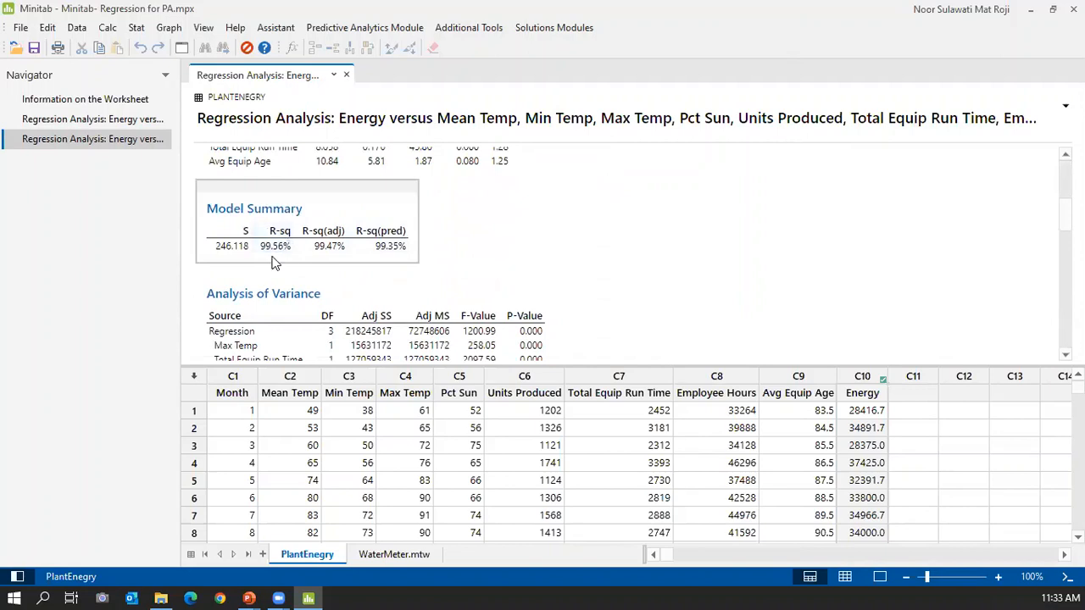
{"action": "scroll", "coordinate": [273, 263], "scroll_direction": "up", "scroll_amount": 5}
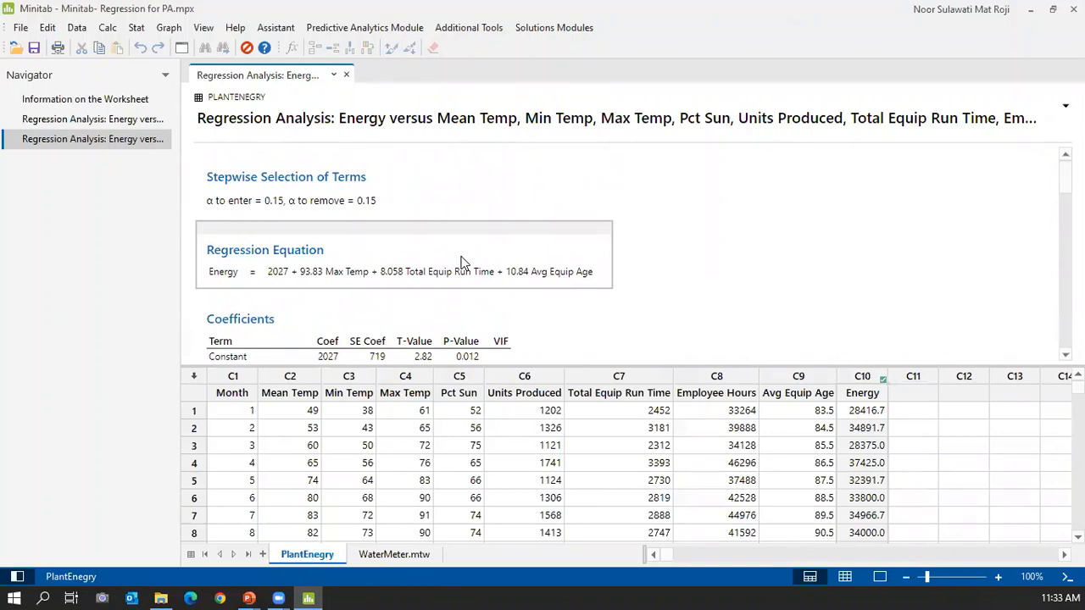
{"action": "scroll", "coordinate": [460, 263], "scroll_direction": "down", "scroll_amount": 3}
{"action": "scroll", "coordinate": [461, 262], "scroll_direction": "up", "scroll_amount": 3}
Step: Open the first regression output in split view and compare its equation and coefficients with the stepwise model
{"action": "right_click", "coordinate": [75, 122]}
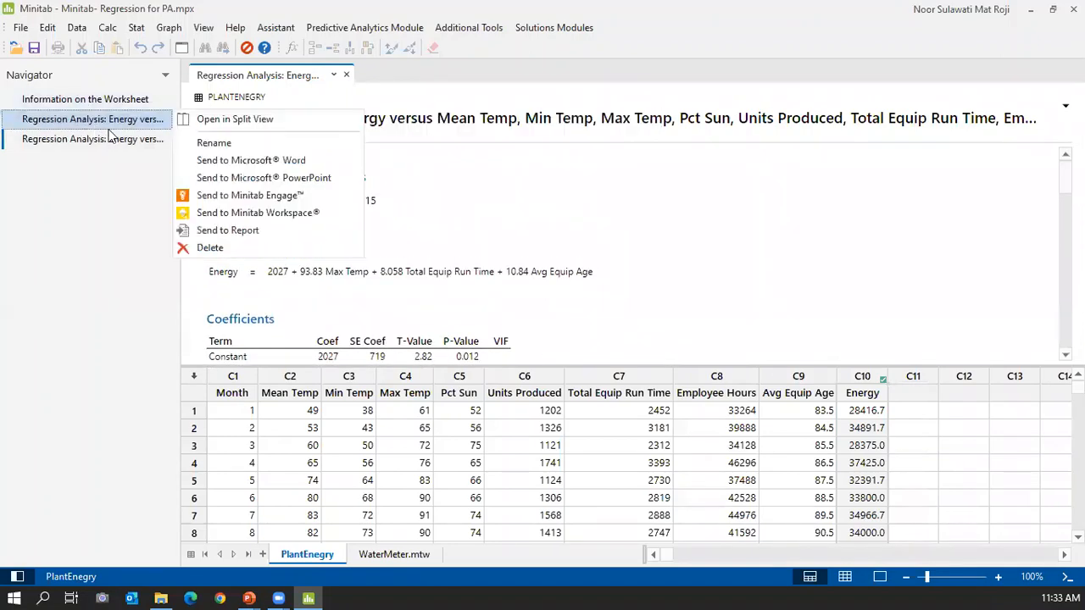
{"action": "left_click", "coordinate": [228, 120]}
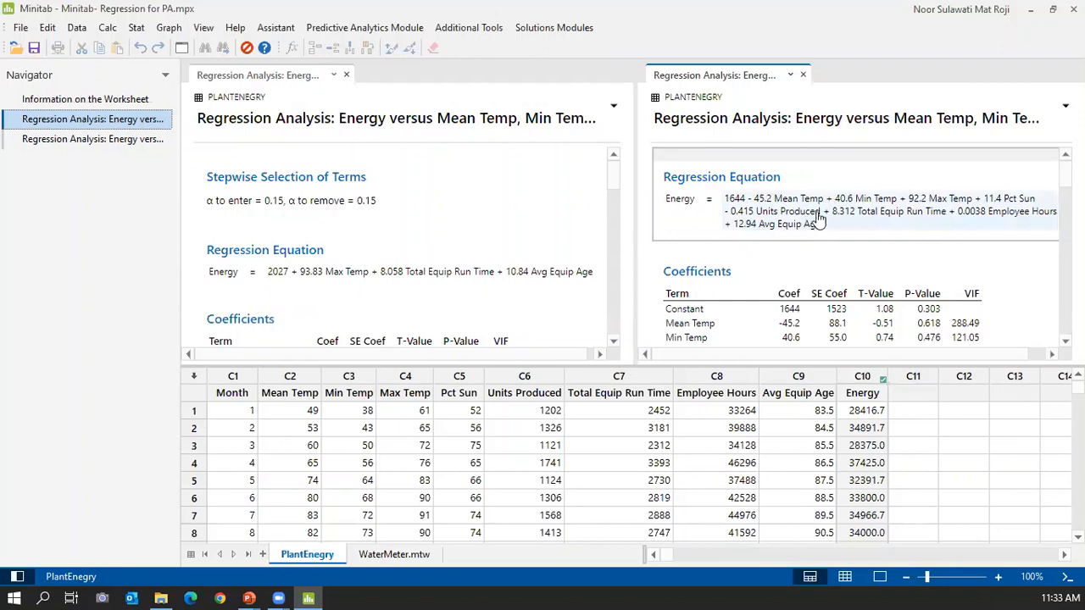
{"action": "scroll", "coordinate": [522, 247], "scroll_direction": "down", "scroll_amount": 2}
{"action": "scroll", "coordinate": [521, 242], "scroll_direction": "up", "scroll_amount": 2}
{"action": "scroll", "coordinate": [465, 228], "scroll_direction": "down", "scroll_amount": 2}
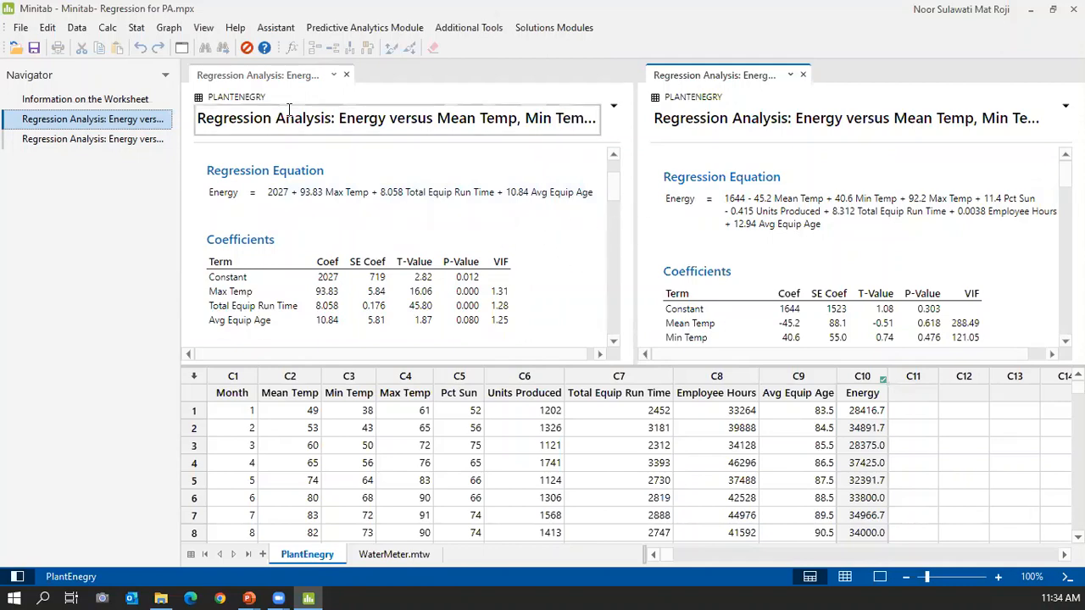
Step: Inspect the available term selection methods in the regression's Stepwise settings, leaving the settings as they are
{"action": "left_click", "coordinate": [180, 48]}
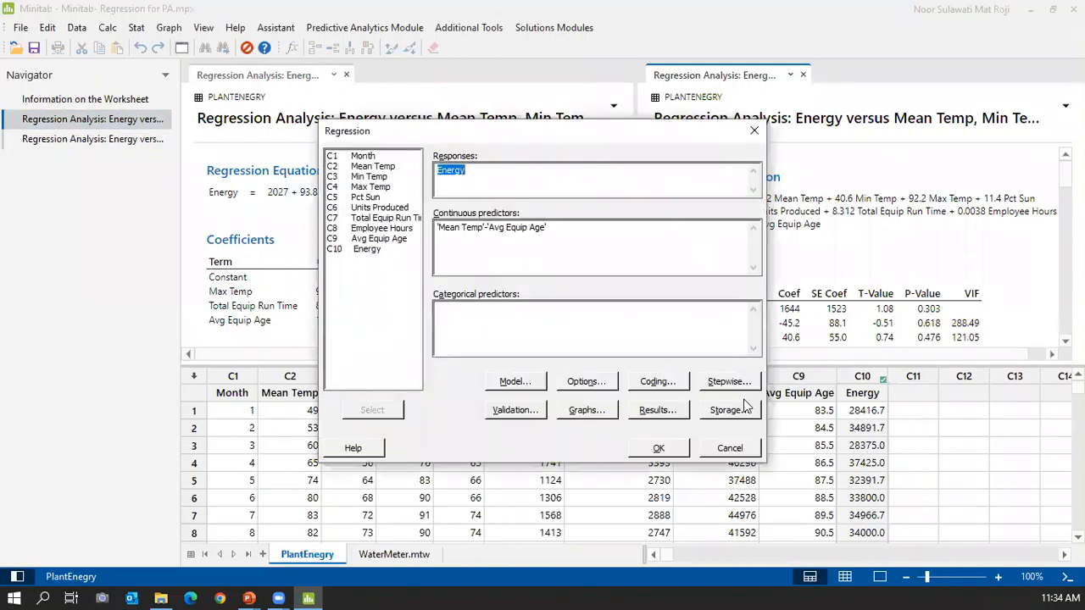
{"action": "left_click", "coordinate": [734, 383]}
{"action": "left_click", "coordinate": [594, 78]}
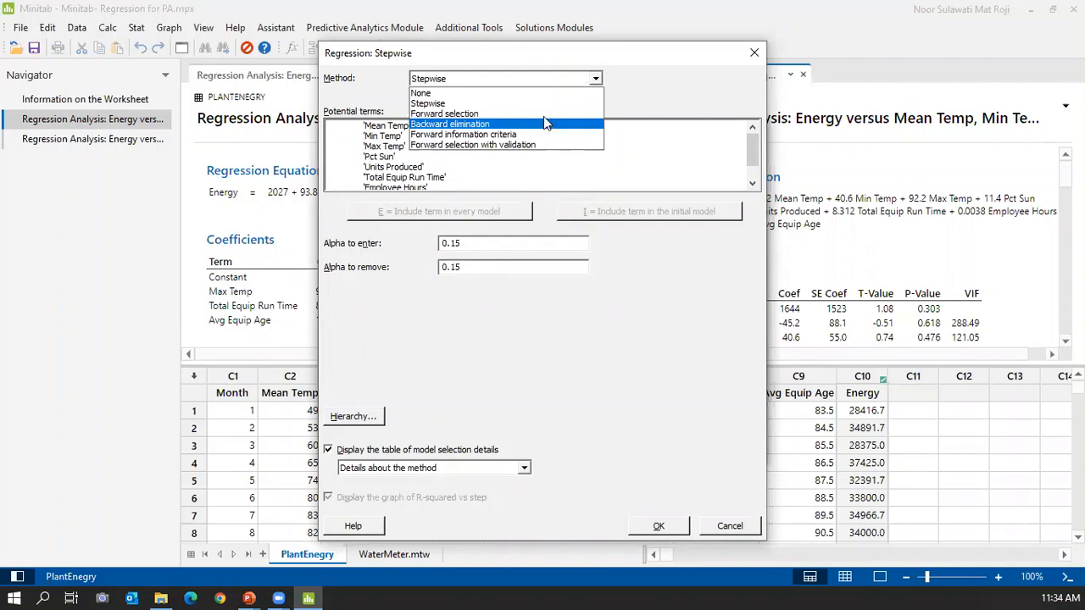
{"action": "left_click", "coordinate": [642, 90]}
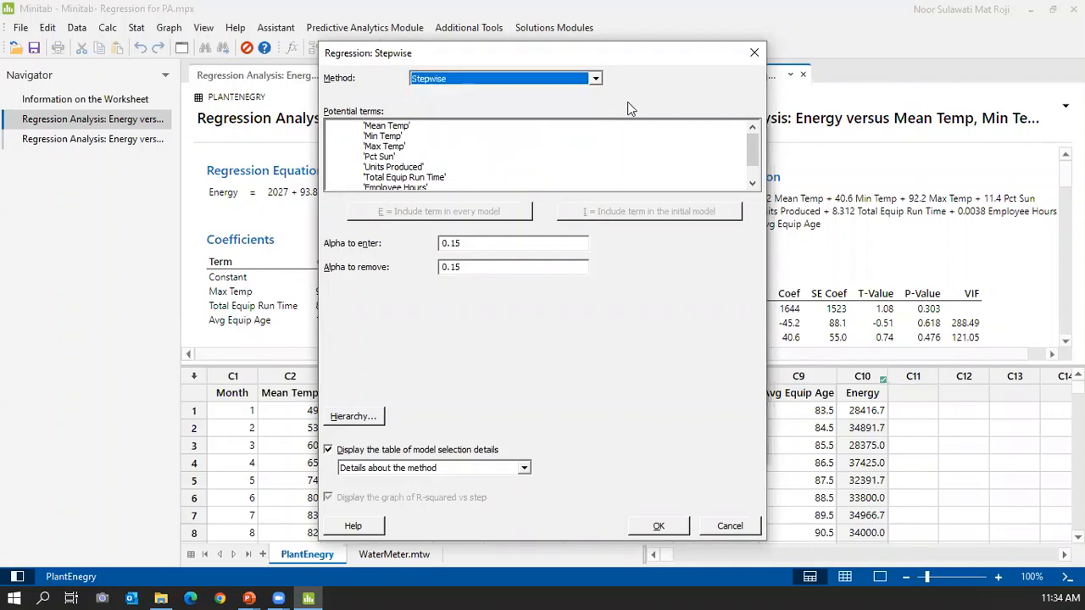
{"action": "left_click", "coordinate": [754, 52]}
{"action": "left_click", "coordinate": [754, 130]}
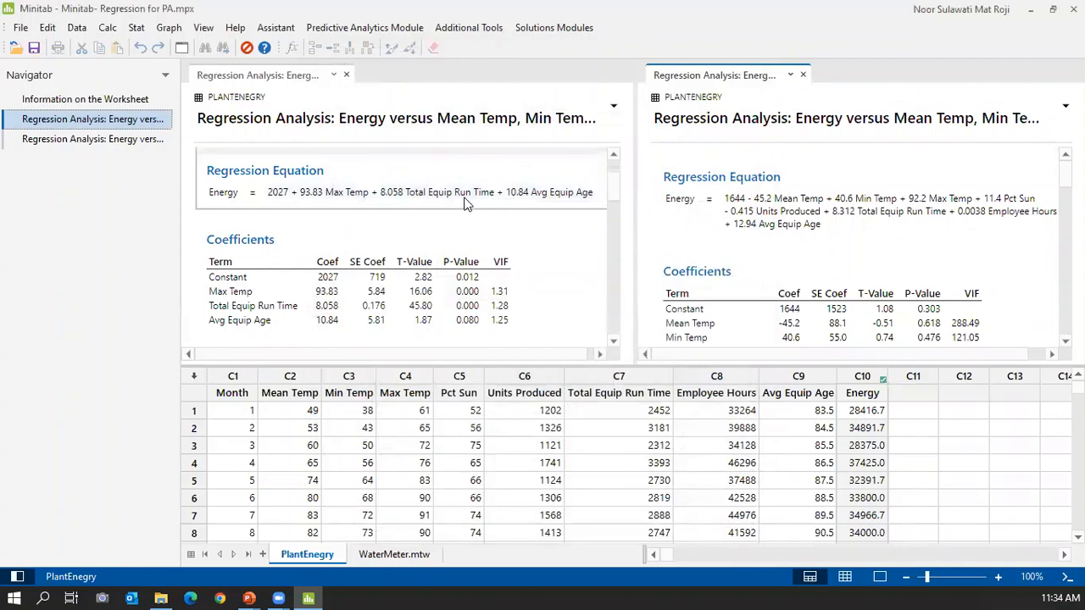
Step: Check the stepwise model's Model Summary and close the split view of the full regression
{"action": "scroll", "coordinate": [465, 203], "scroll_direction": "down", "scroll_amount": 5}
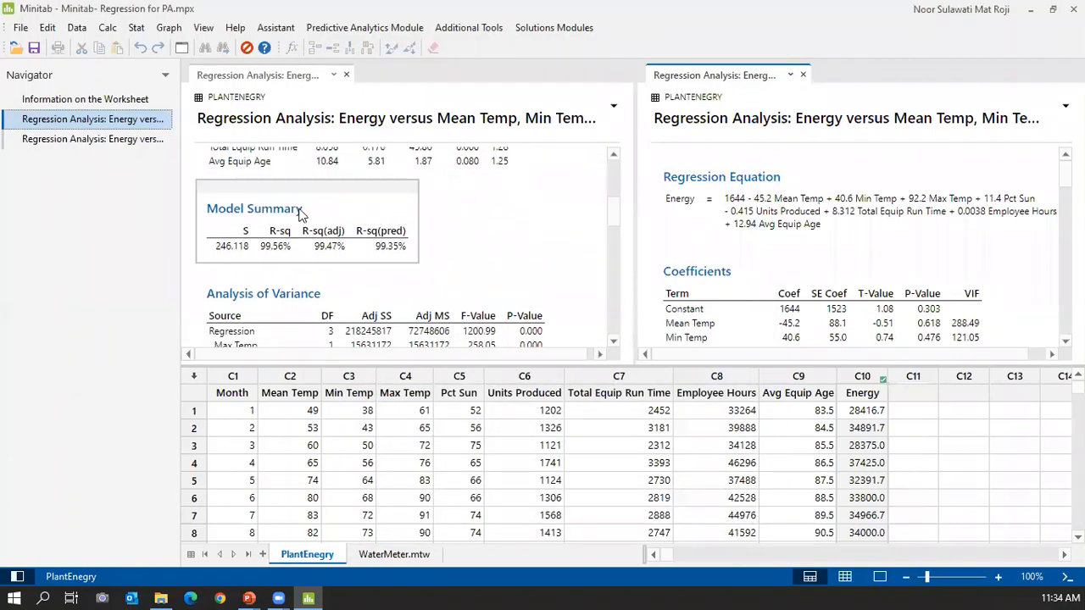
{"action": "scroll", "coordinate": [285, 246], "scroll_direction": "up", "scroll_amount": 6}
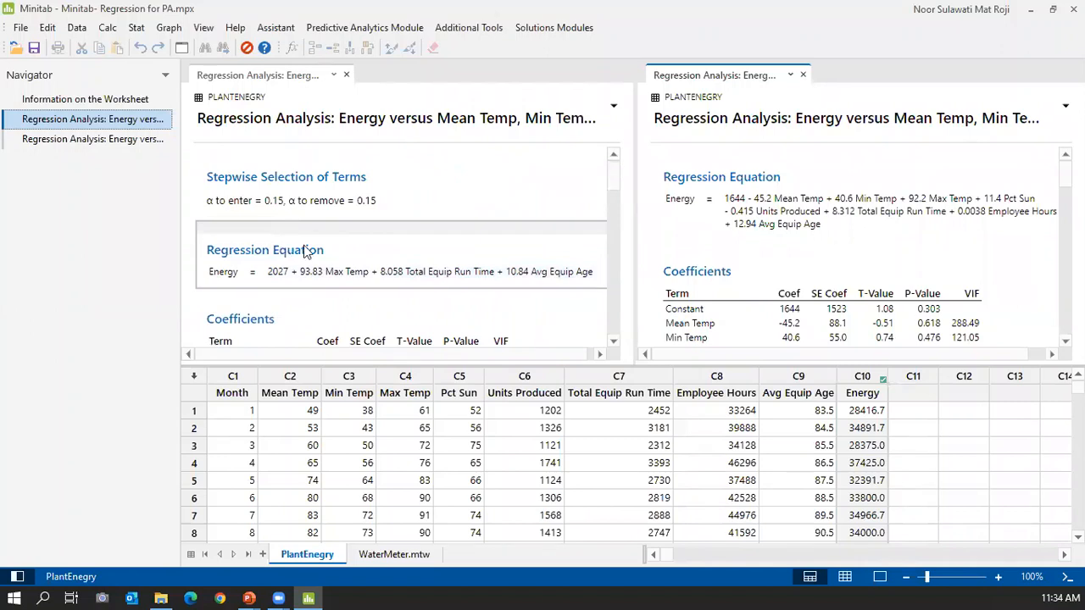
{"action": "left_click", "coordinate": [803, 75]}
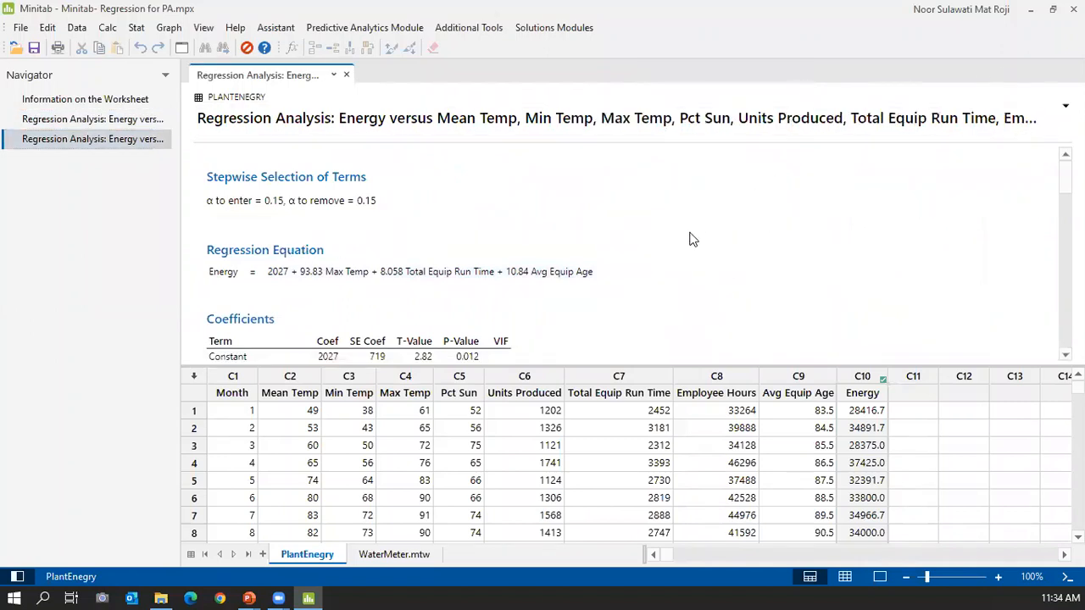
Step: Show only the output pane and examine the stepwise model's Residual Plots for Energy
{"action": "left_click", "coordinate": [879, 577]}
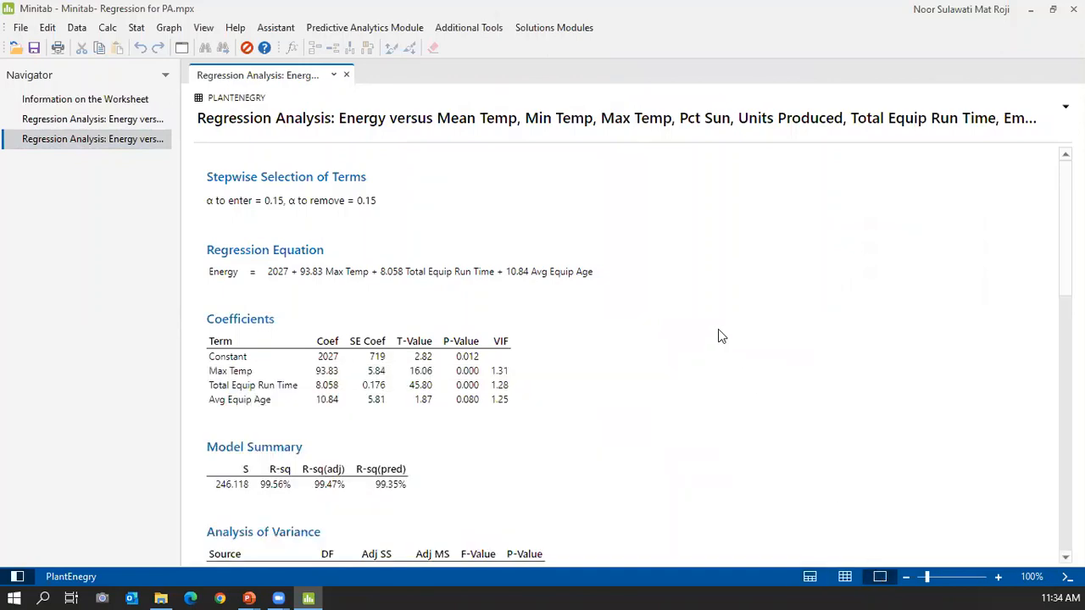
{"action": "scroll", "coordinate": [718, 337], "scroll_direction": "down", "scroll_amount": 10}
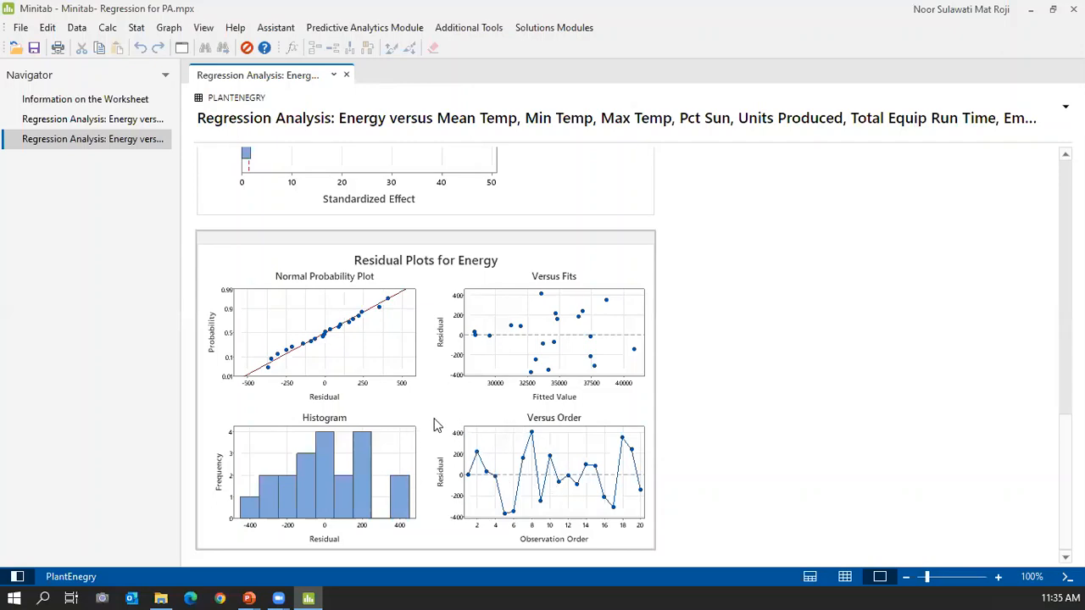
{"action": "scroll", "coordinate": [434, 425], "scroll_direction": "up", "scroll_amount": 10}
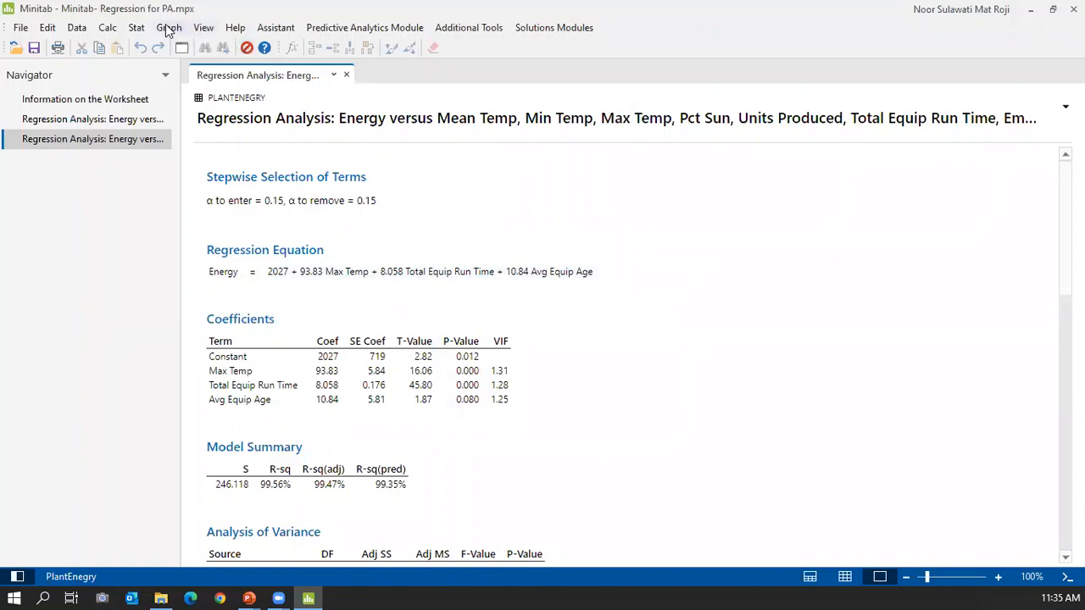
{"action": "left_click", "coordinate": [132, 29]}
{"action": "mouse_move", "coordinate": [233, 69]}
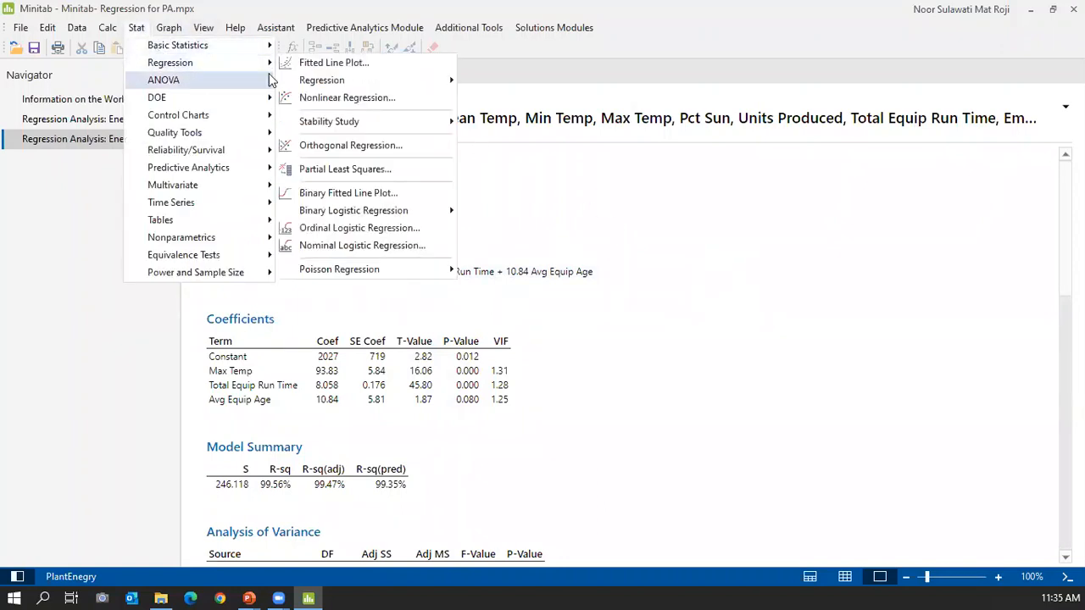
{"action": "mouse_move", "coordinate": [407, 80]}
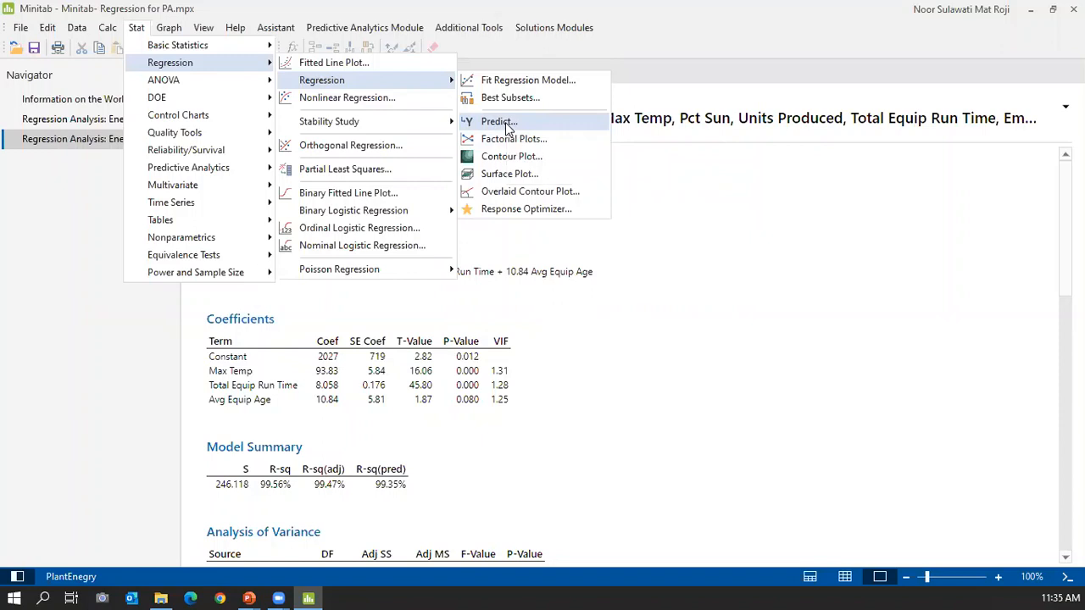
{"action": "left_click", "coordinate": [654, 280]}
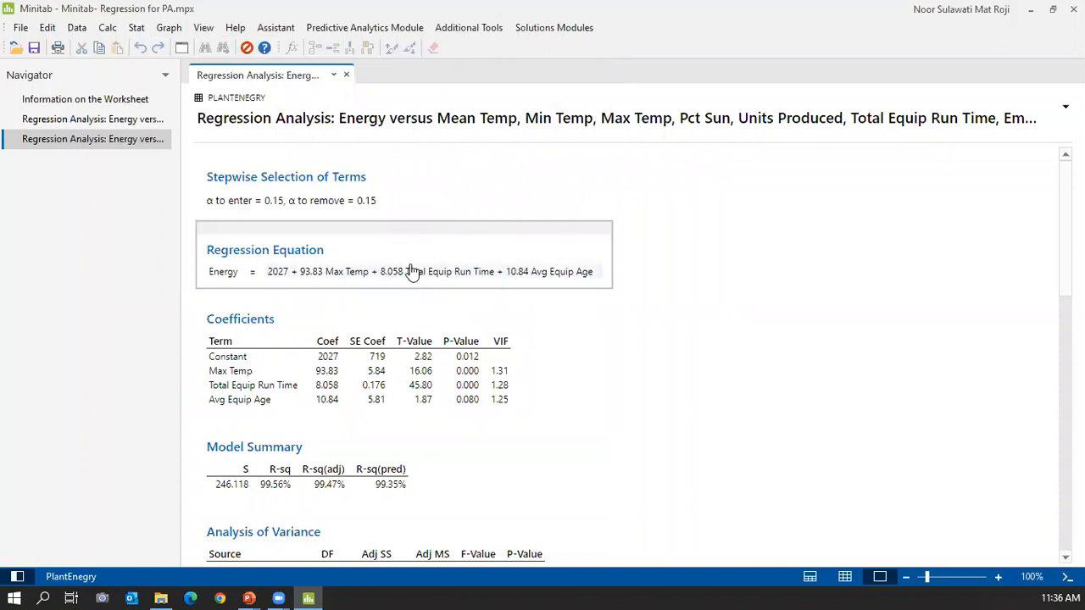
{"action": "left_click", "coordinate": [136, 27]}
{"action": "mouse_move", "coordinate": [183, 68]}
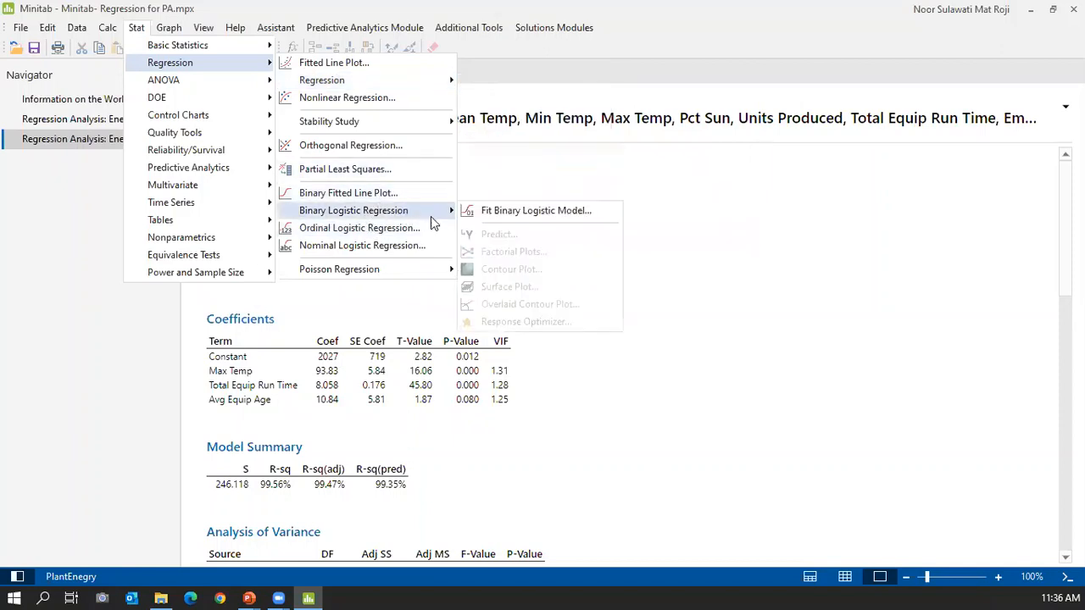
{"action": "mouse_move", "coordinate": [429, 214]}
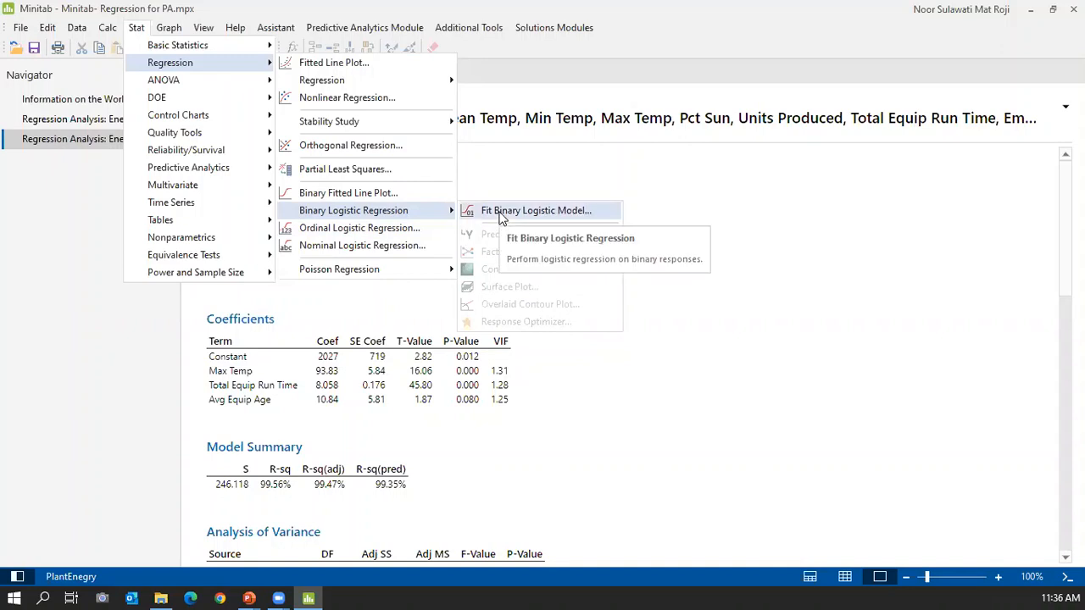
{"action": "left_click", "coordinate": [778, 157]}
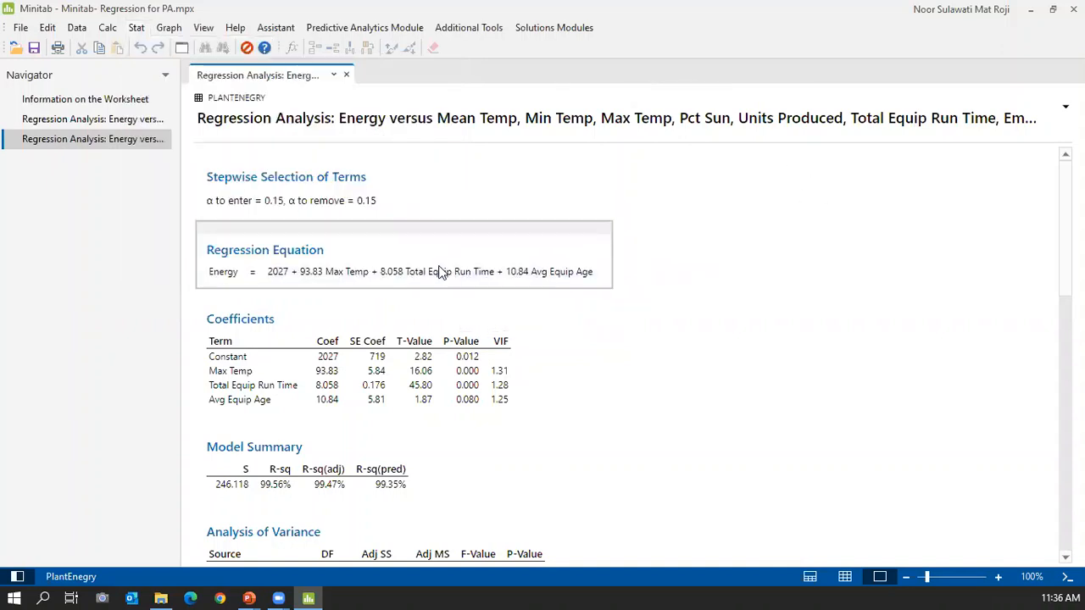
Step: Open the Predict dialog for the Energy regression model and place it clear of the model's regression equation
{"action": "left_click", "coordinate": [136, 28]}
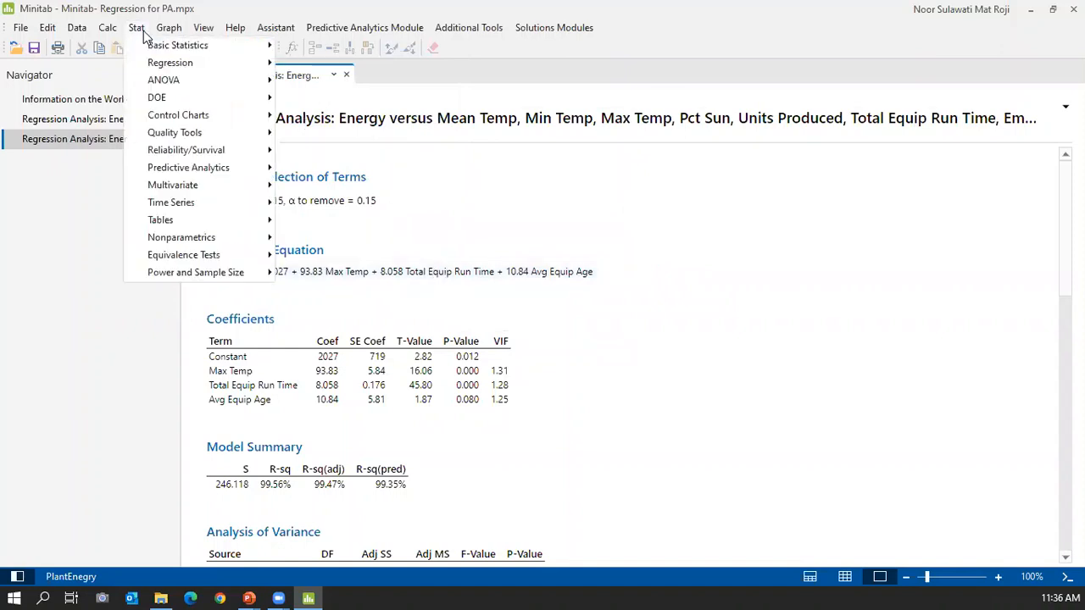
{"action": "mouse_move", "coordinate": [271, 73]}
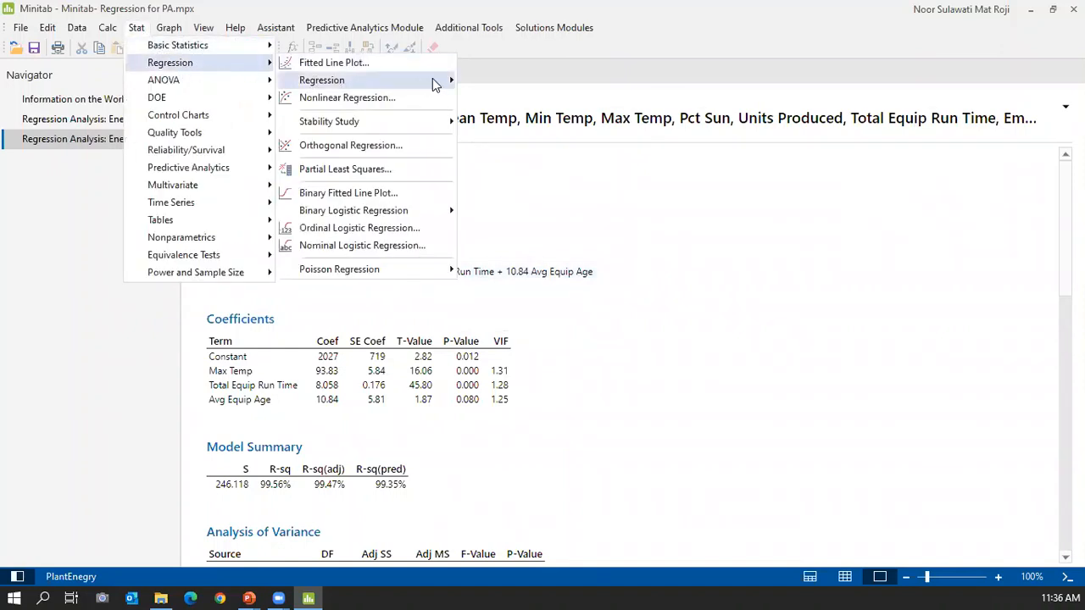
{"action": "mouse_move", "coordinate": [438, 81]}
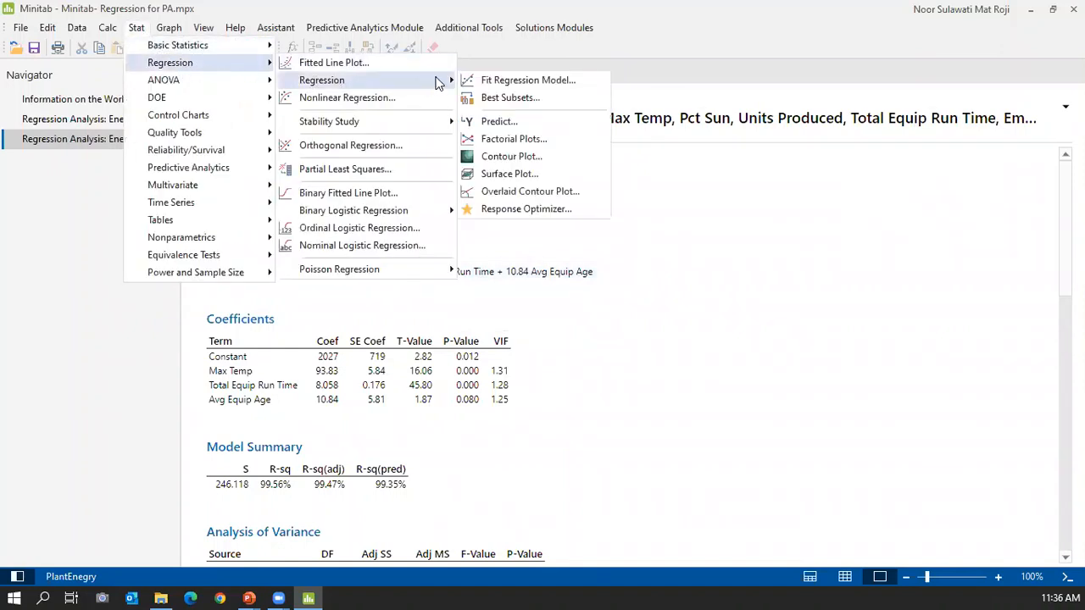
{"action": "left_click", "coordinate": [500, 122]}
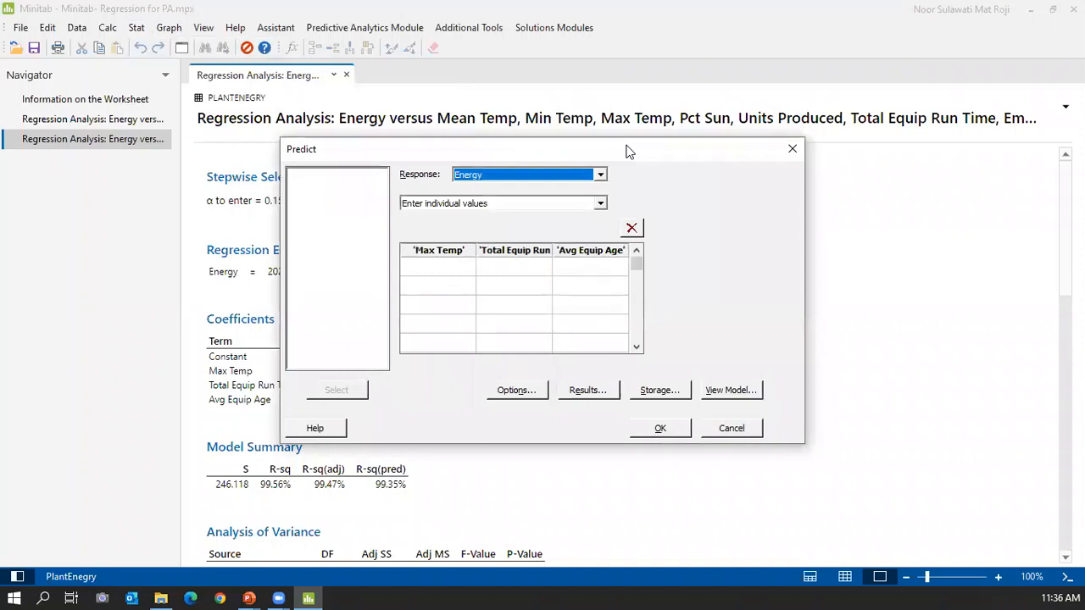
{"action": "left_click_drag", "start_coordinate": [627, 151], "coordinate": [769, 292]}
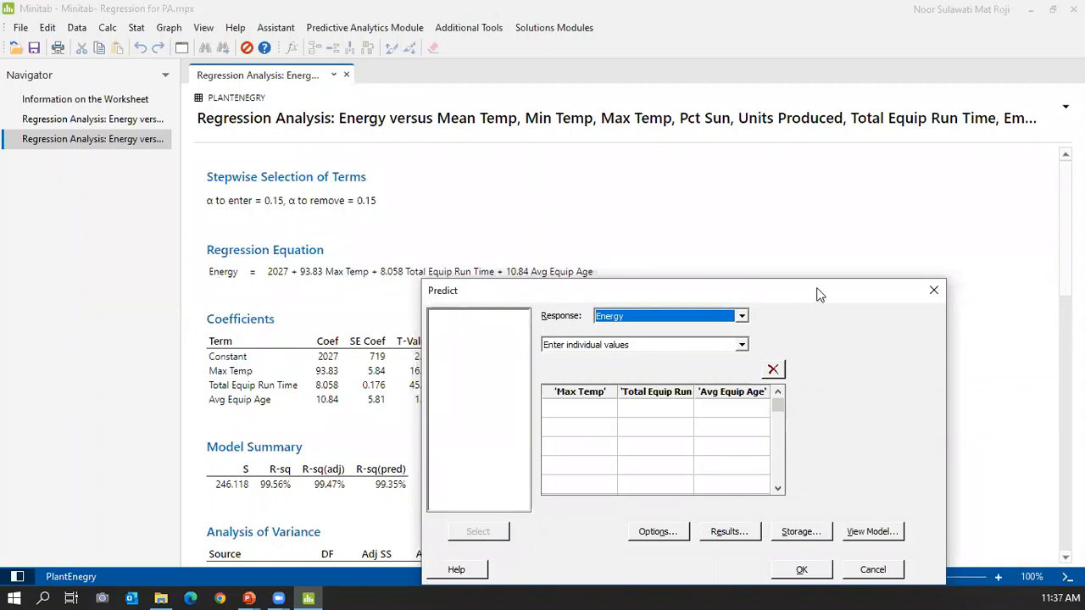
{"action": "left_click_drag", "start_coordinate": [819, 294], "coordinate": [832, 213]}
Step: Predict Energy for individual values of 77.65 Max Temp, 2996.4 Total Equip Run Time and 88.5 Avg Equip Age
{"action": "left_click", "coordinate": [592, 332]}
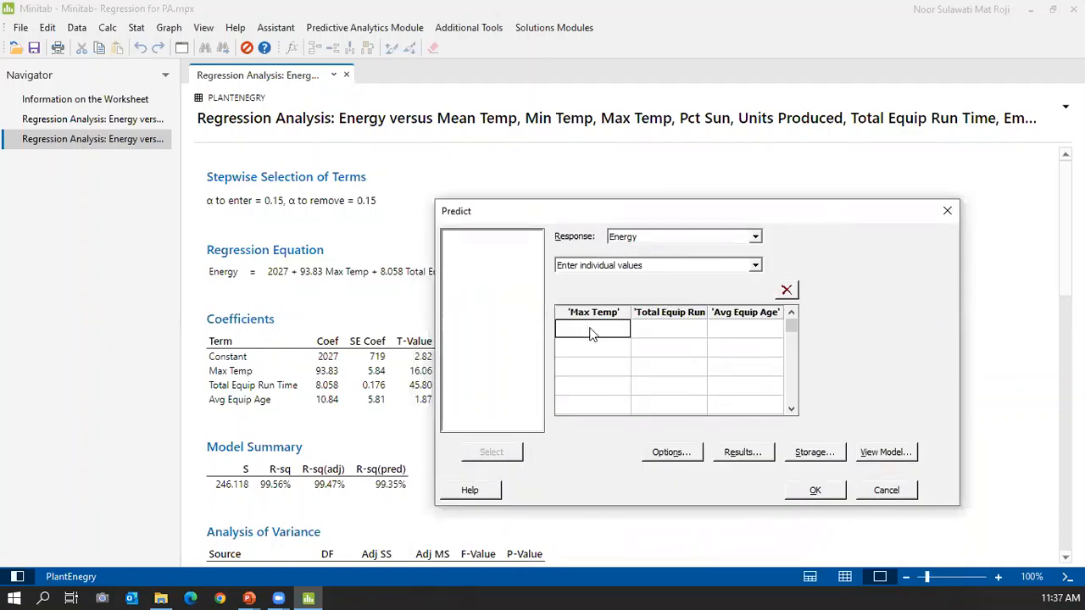
{"action": "type", "text": "77.65"}
{"action": "left_click", "coordinate": [679, 329]}
{"action": "type", "text": "299"}
{"action": "type", "text": "."}
{"action": "type", "text": "6"}
{"action": "left_click", "coordinate": [721, 329]}
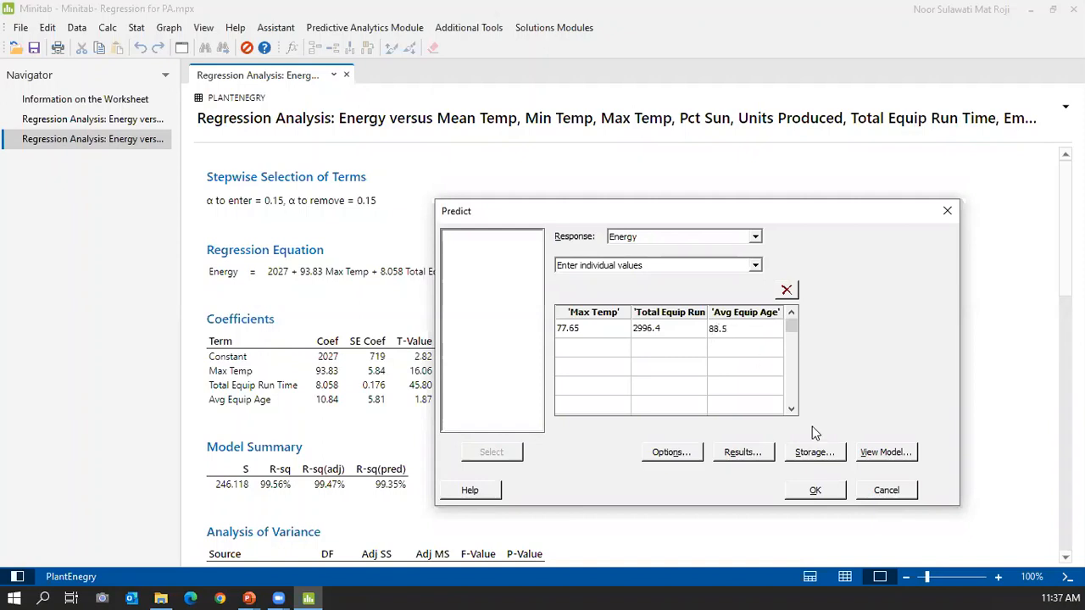
{"action": "left_click", "coordinate": [818, 492]}
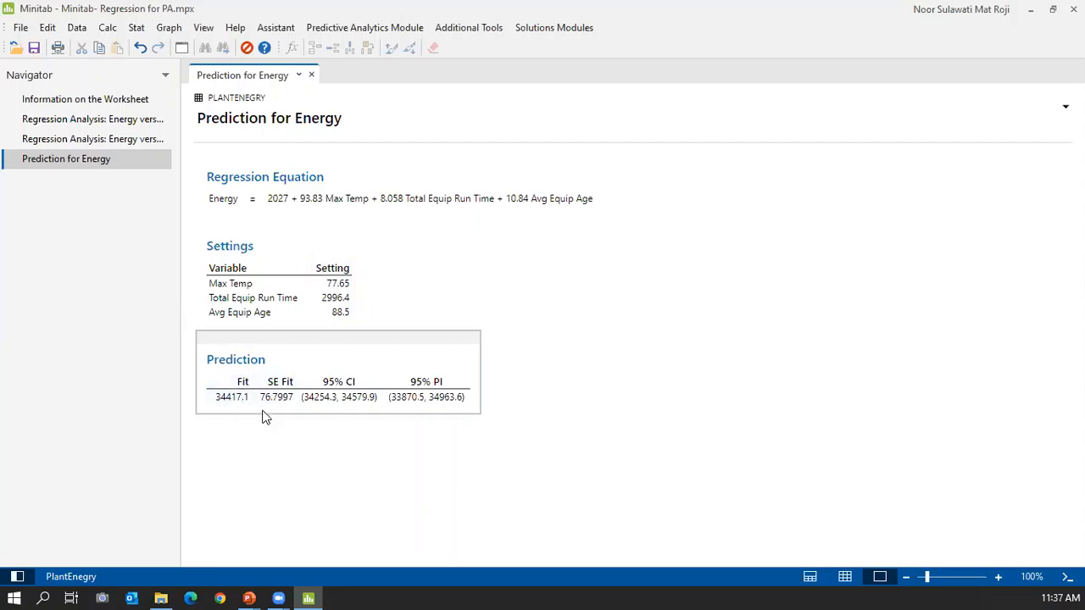
Step: Return to the stepwise regression output and review its Analysis of Variance table and Pareto chart of standardized effects
{"action": "double_click", "coordinate": [102, 141]}
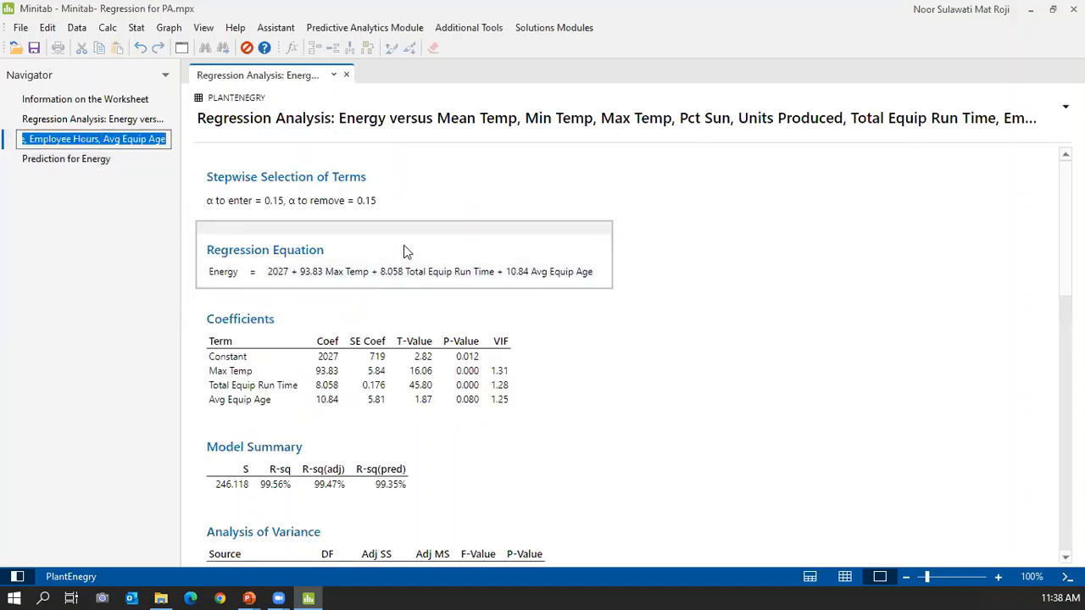
{"action": "scroll", "coordinate": [360, 267], "scroll_direction": "down", "scroll_amount": 5}
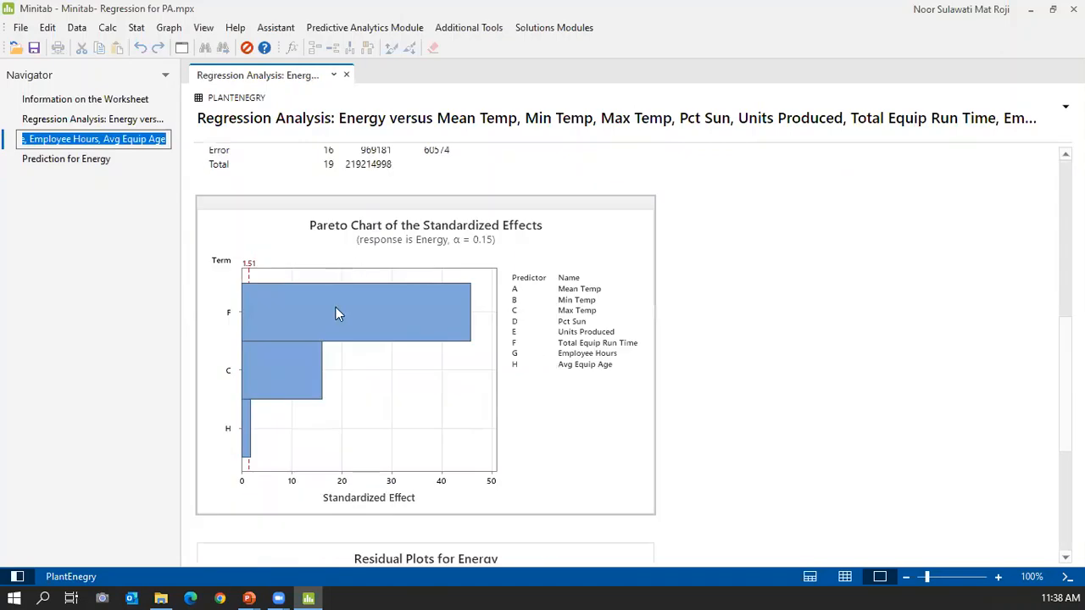
{"action": "scroll", "coordinate": [370, 306], "scroll_direction": "down", "scroll_amount": 3}
{"action": "scroll", "coordinate": [387, 248], "scroll_direction": "up", "scroll_amount": 5}
{"action": "scroll", "coordinate": [308, 308], "scroll_direction": "down", "scroll_amount": 3}
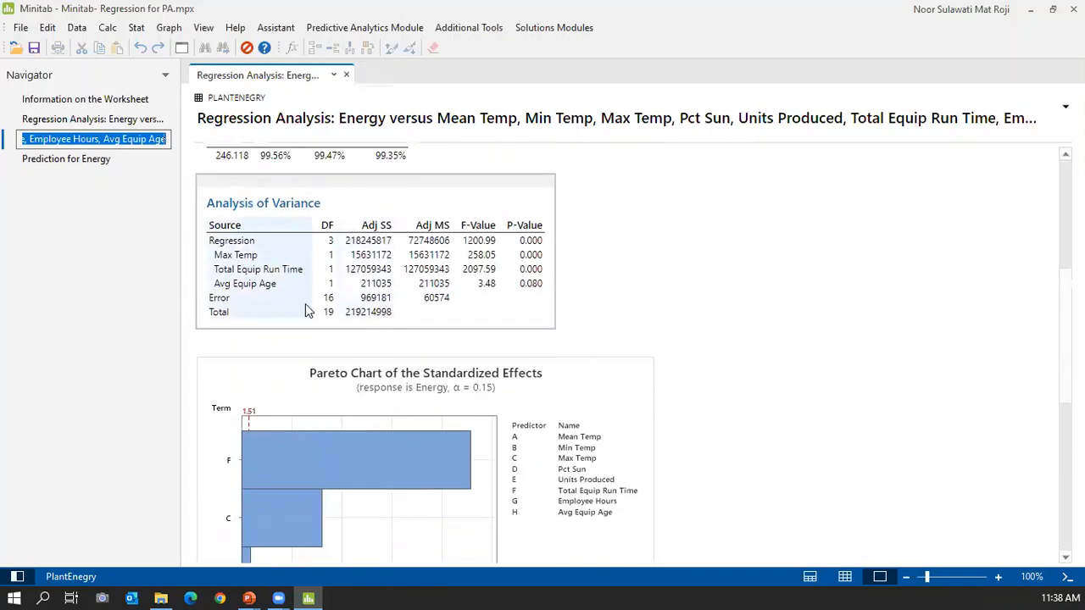
{"action": "scroll", "coordinate": [322, 318], "scroll_direction": "up", "scroll_amount": 2}
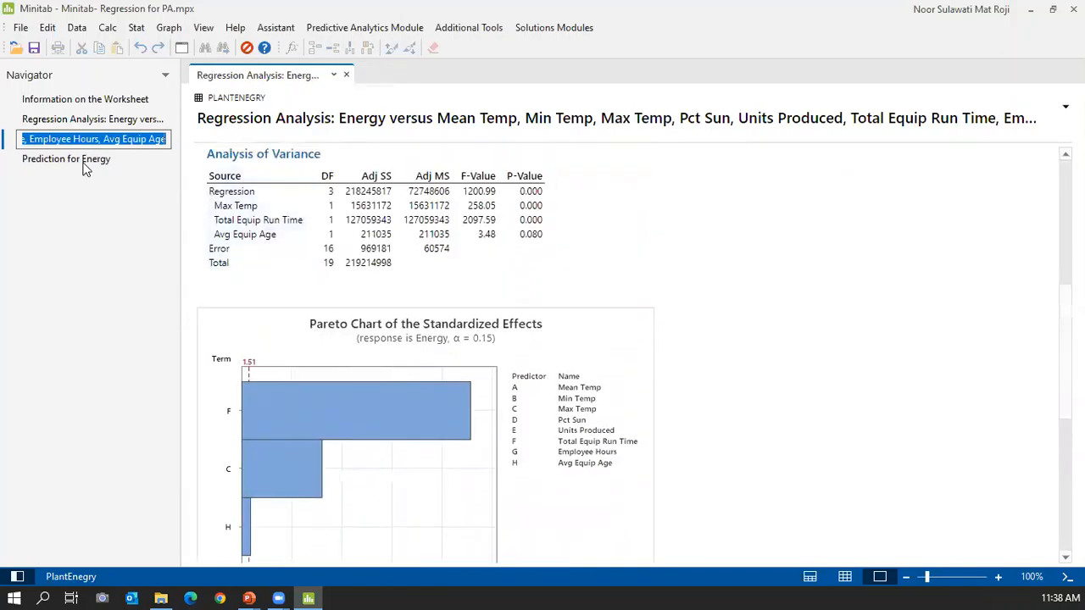
Step: View the Prediction for Energy output, and go back to the stepwise model's regression equation and coefficients
{"action": "left_click", "coordinate": [85, 162]}
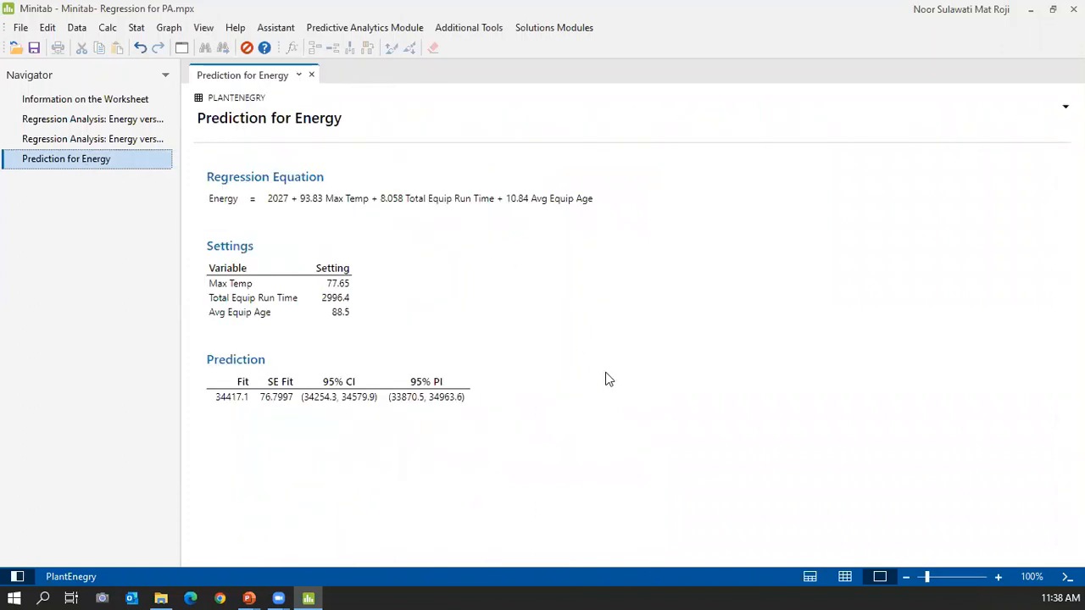
{"action": "left_click", "coordinate": [99, 140]}
{"action": "scroll", "coordinate": [271, 263], "scroll_direction": "up", "scroll_amount": 2}
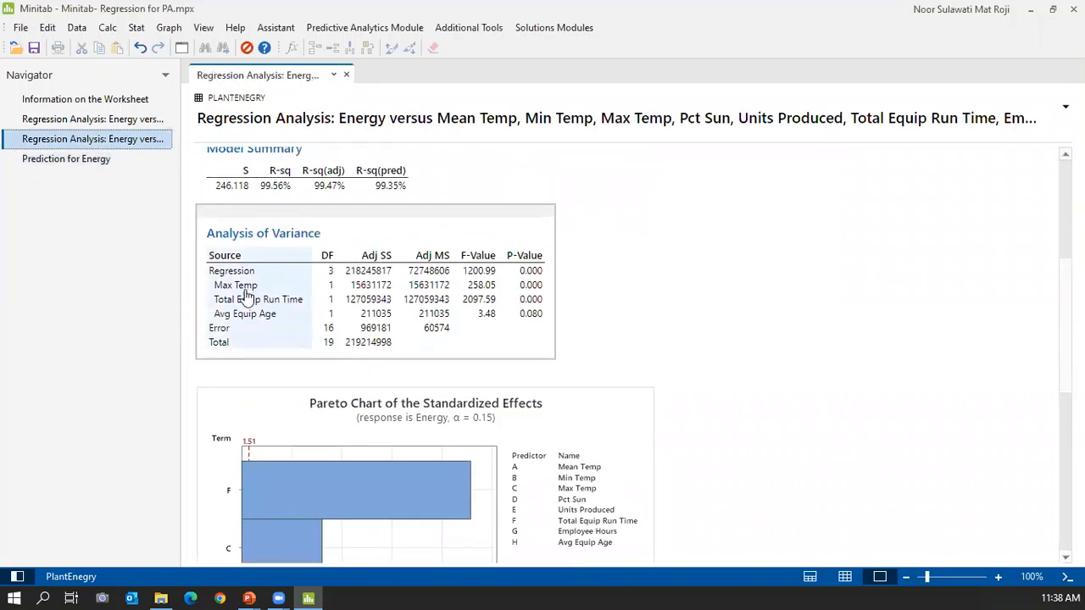
{"action": "scroll", "coordinate": [238, 301], "scroll_direction": "up", "scroll_amount": 3}
{"action": "scroll", "coordinate": [236, 296], "scroll_direction": "up", "scroll_amount": 3}
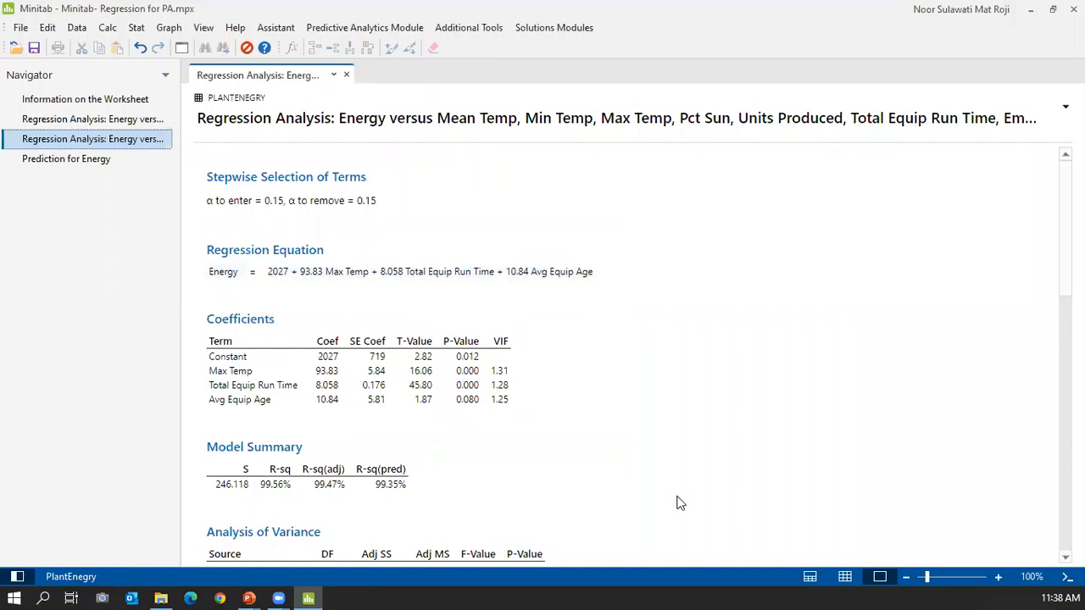
Step: Show the PlantEnegry worksheet with the output, go through its predictor columns from Min Temp to Employee Hours, and reopen the Prediction for Energy results
{"action": "left_click", "coordinate": [810, 578]}
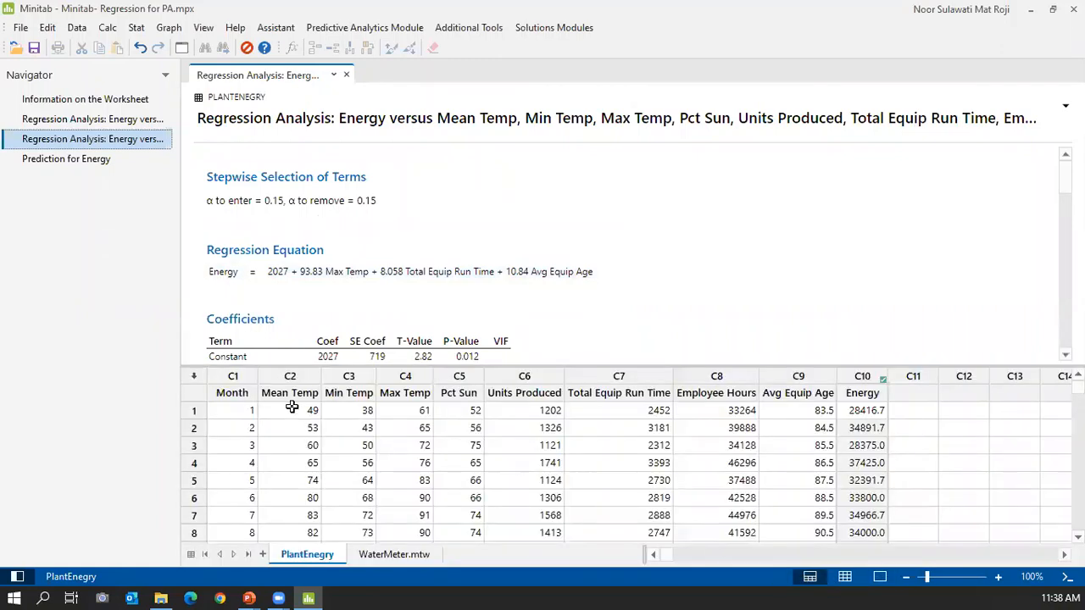
{"action": "left_click", "coordinate": [348, 376]}
{"action": "left_click", "coordinate": [405, 375]}
{"action": "left_click", "coordinate": [477, 376]}
{"action": "left_click", "coordinate": [542, 376]}
{"action": "left_click", "coordinate": [644, 373]}
{"action": "left_click", "coordinate": [742, 374]}
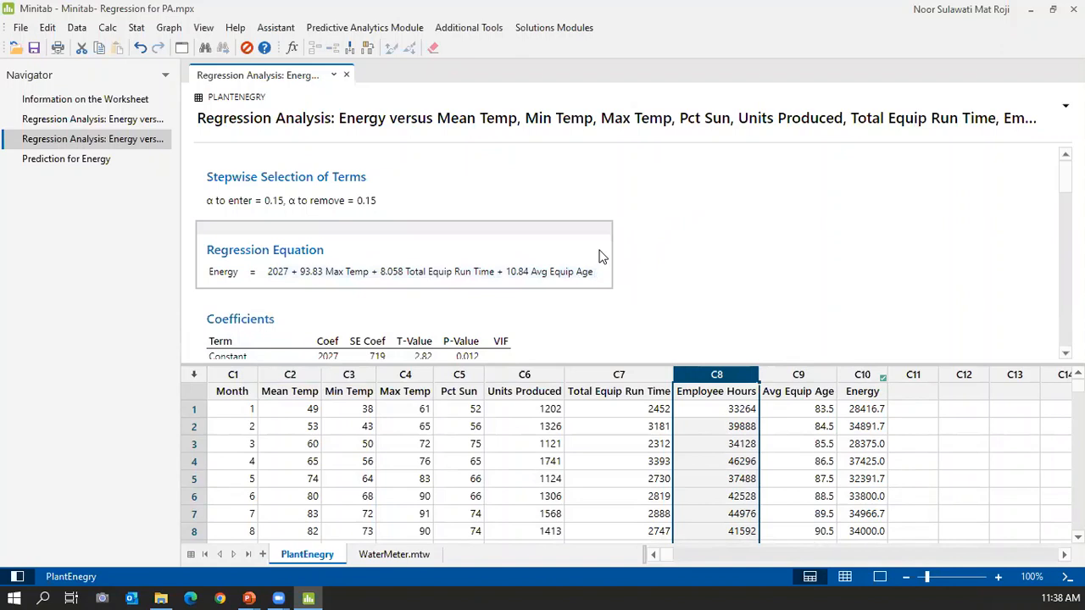
{"action": "double_click", "coordinate": [56, 165]}
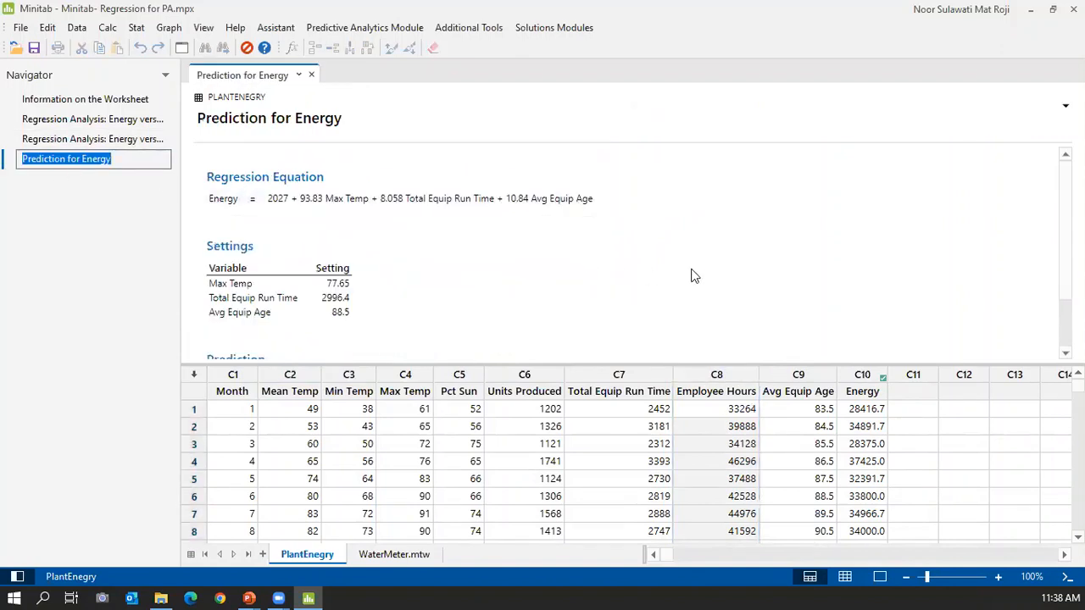
{"action": "left_click", "coordinate": [736, 256]}
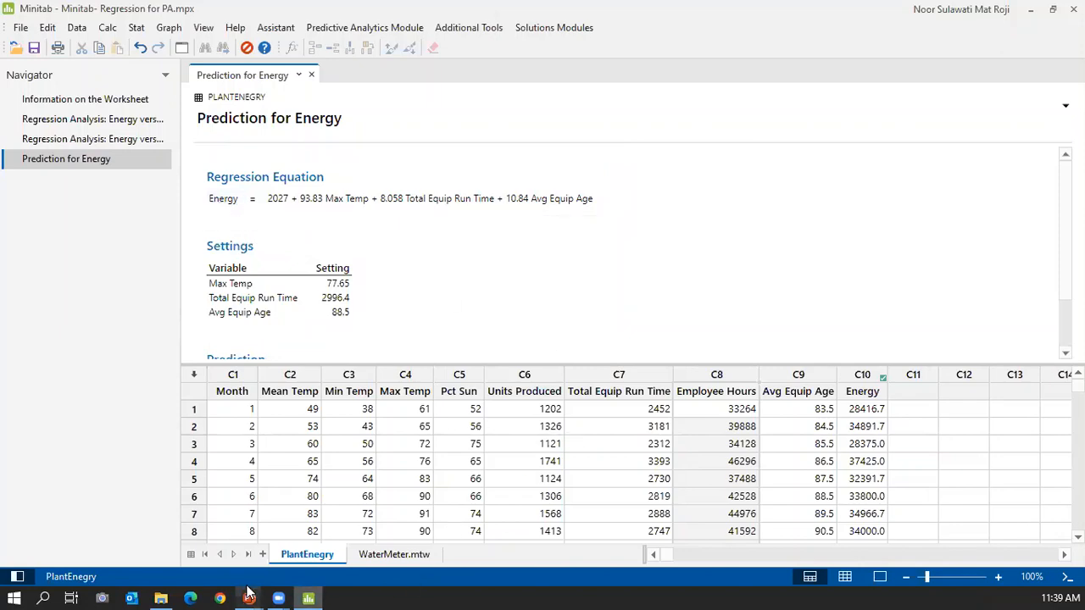
{"action": "mouse_move", "coordinate": [249, 591]}
{"action": "left_click", "coordinate": [415, 516]}
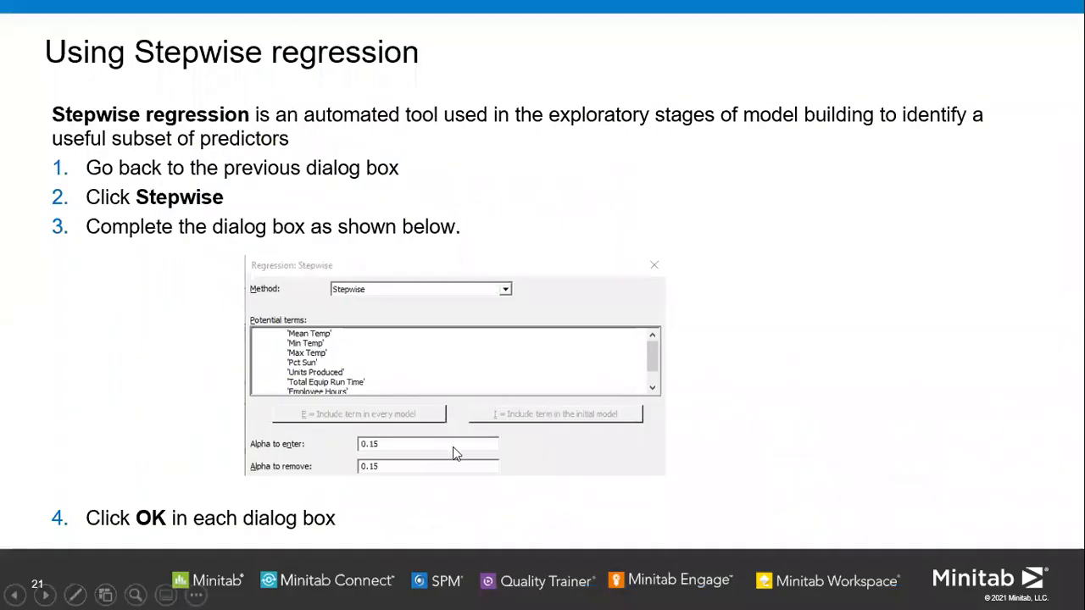
{"action": "left_click", "coordinate": [745, 229]}
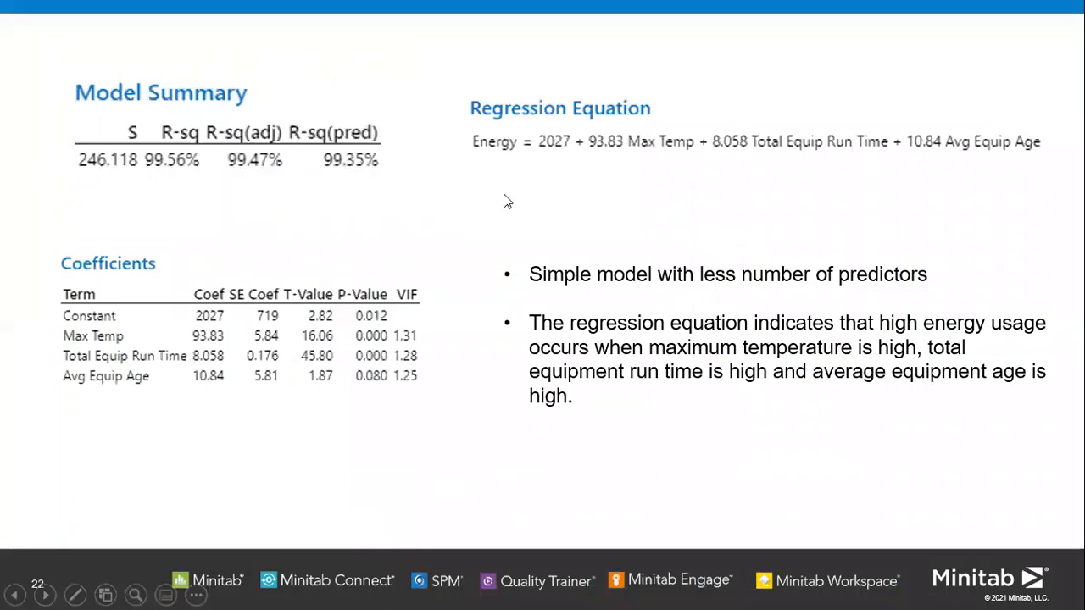
{"action": "left_click", "coordinate": [559, 222]}
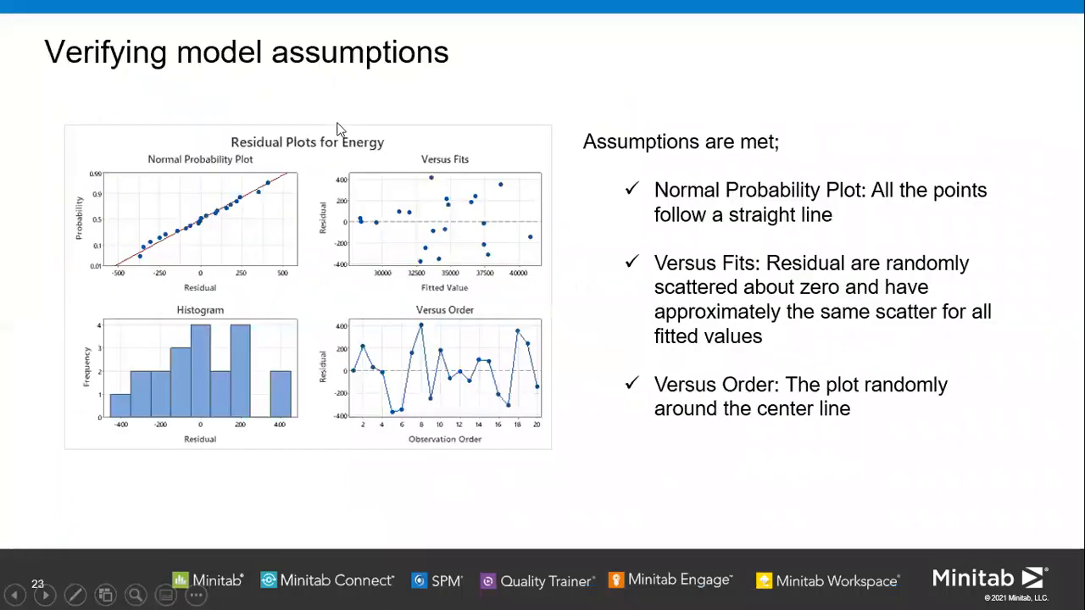
{"action": "left_click", "coordinate": [422, 181]}
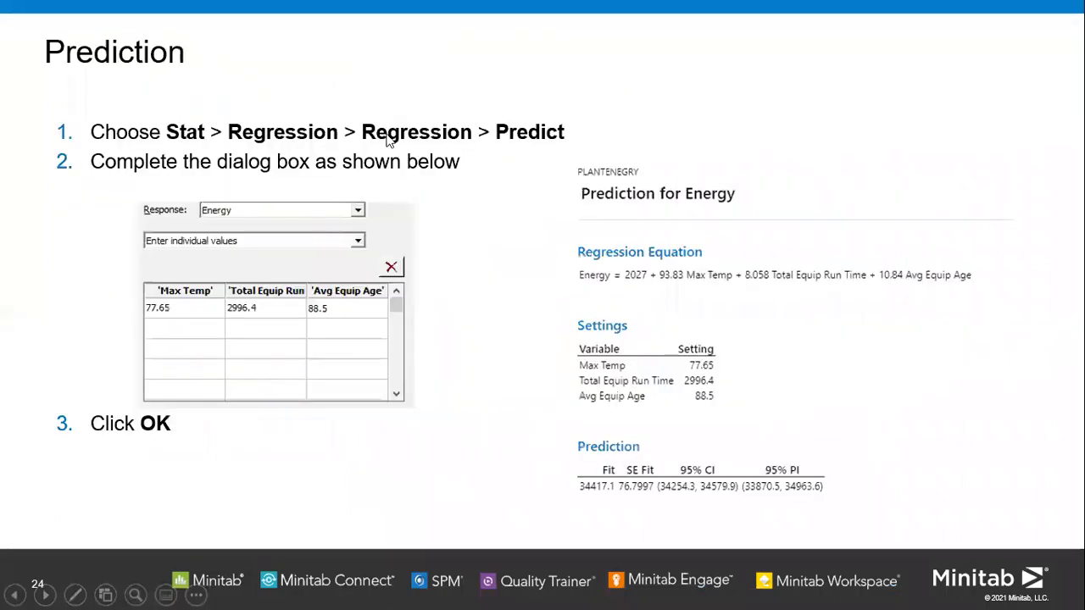
{"action": "left_click", "coordinate": [422, 237]}
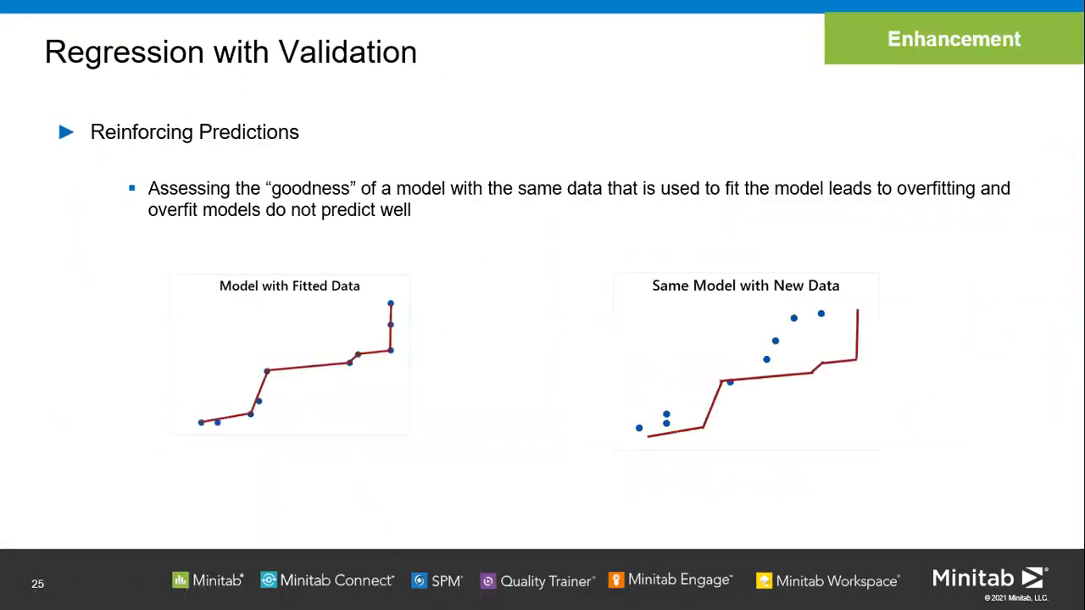
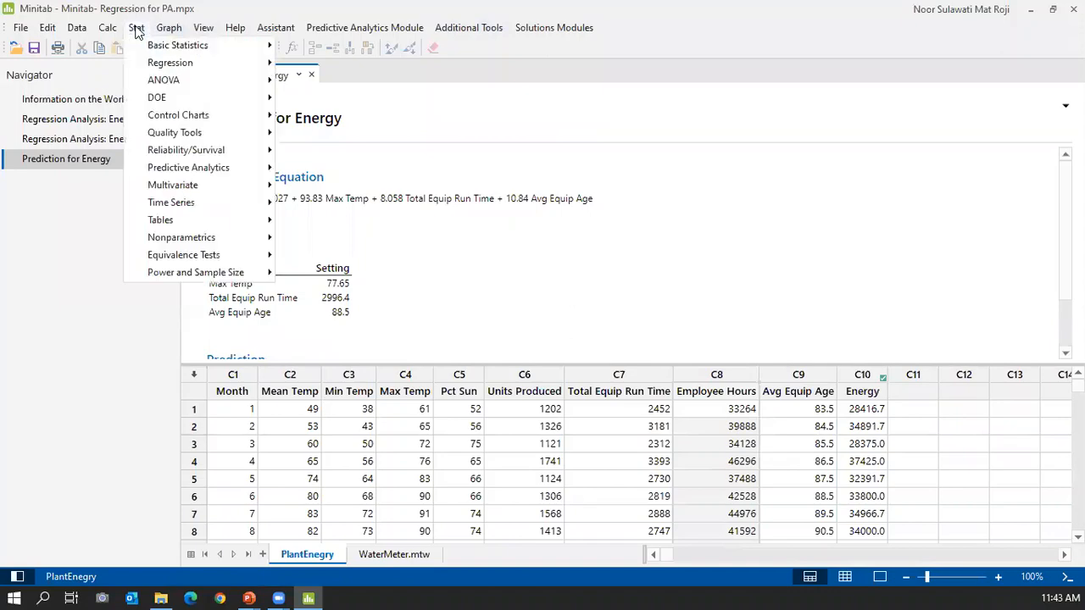
Step: Open the validation settings of Fit Regression Model for Energy, review the available validation methods, and leave without choosing one
{"action": "mouse_move", "coordinate": [212, 63]}
{"action": "mouse_move", "coordinate": [419, 82]}
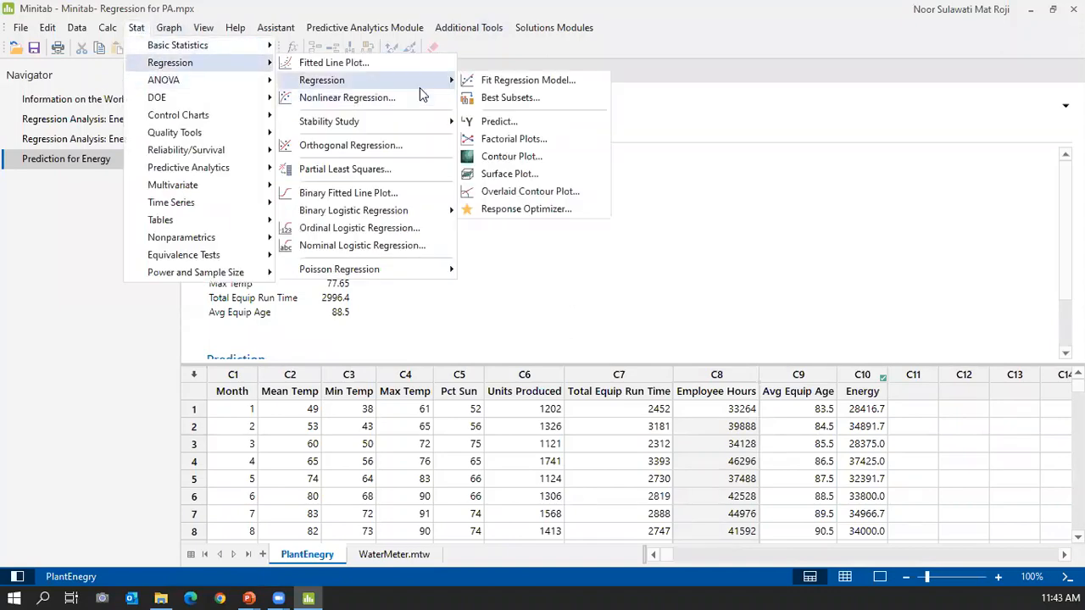
{"action": "left_click", "coordinate": [521, 88]}
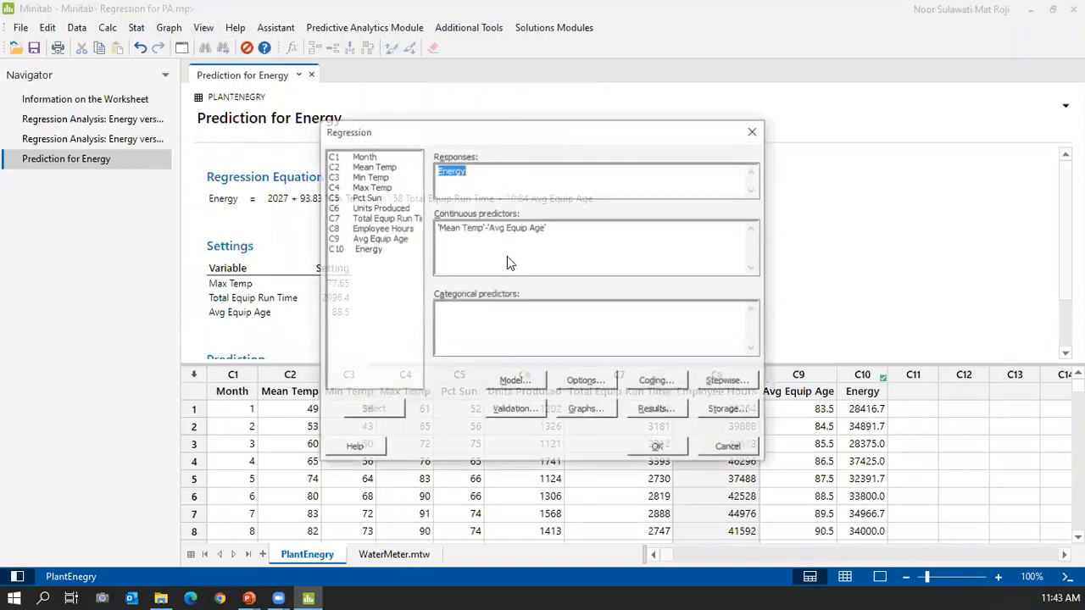
{"action": "left_click", "coordinate": [509, 412]}
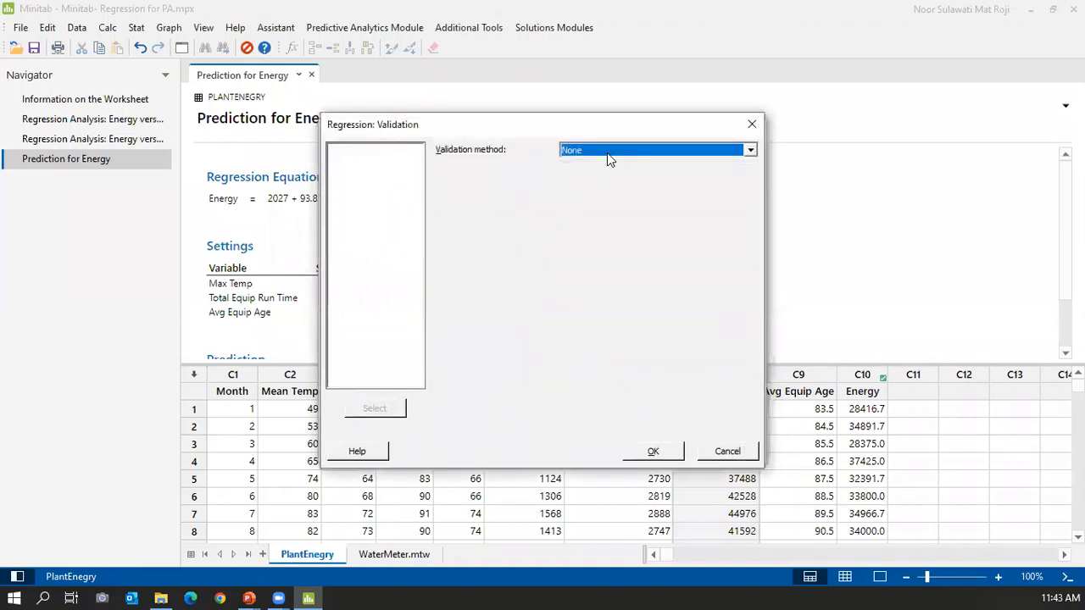
{"action": "left_click", "coordinate": [607, 154]}
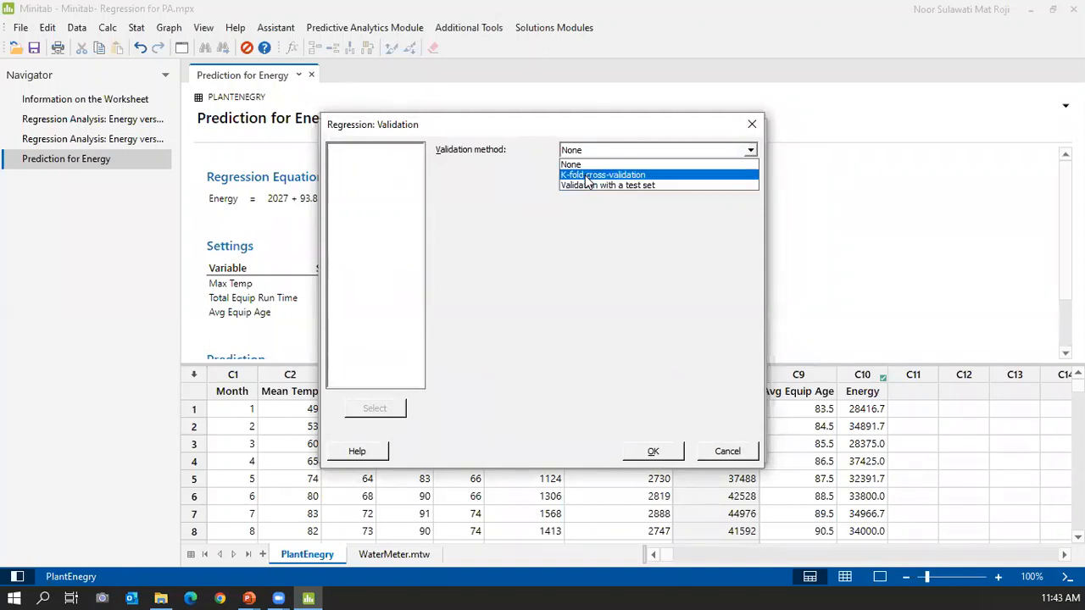
{"action": "left_click", "coordinate": [754, 125]}
{"action": "left_click", "coordinate": [754, 125]}
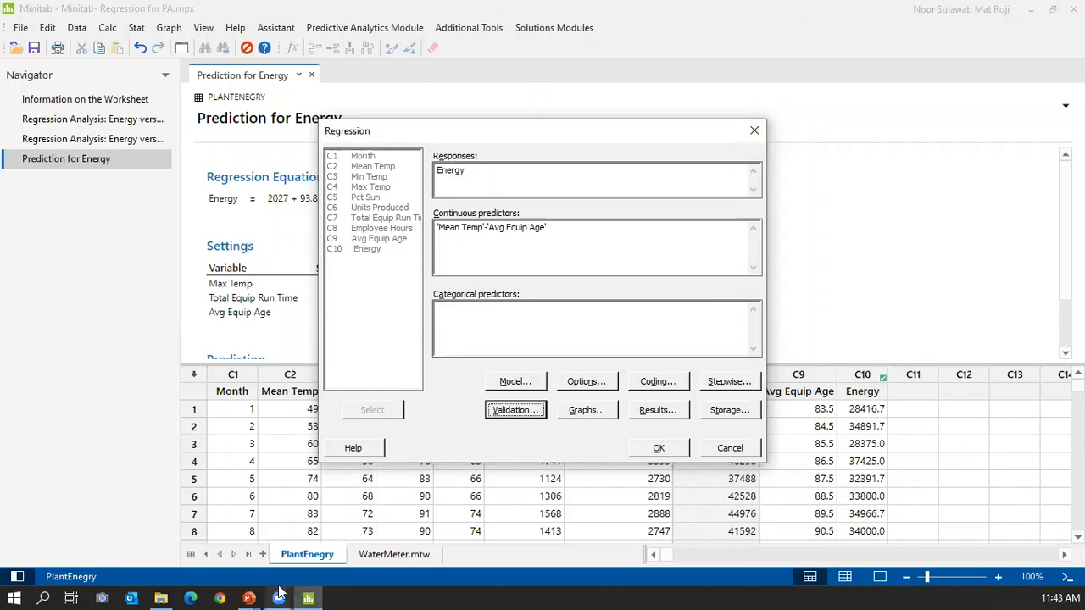
Step: Switch to the PowerPoint slide show, view the Example 2 slide on smart water meters, and return to Minitab
{"action": "left_click", "coordinate": [250, 597]}
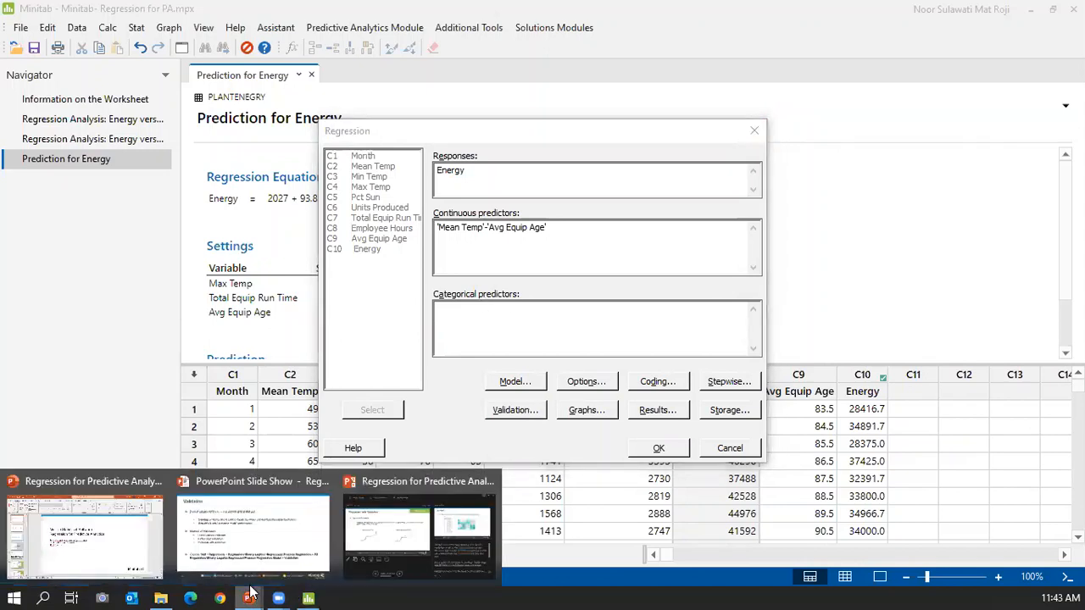
{"action": "left_click", "coordinate": [367, 550]}
{"action": "left_click", "coordinate": [518, 351]}
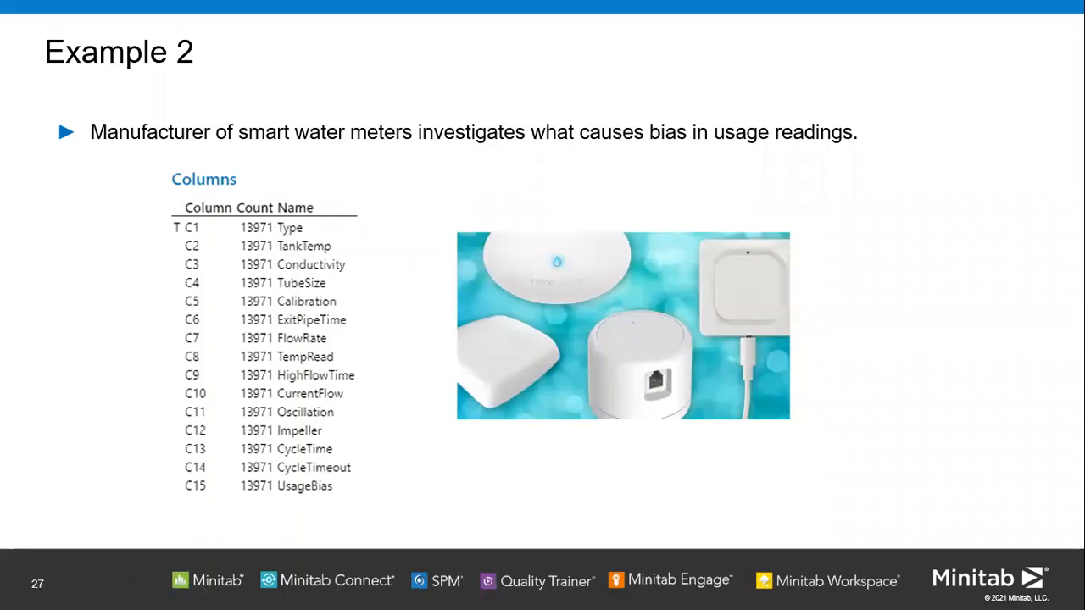
{"action": "key", "text": "alt+Tab"}
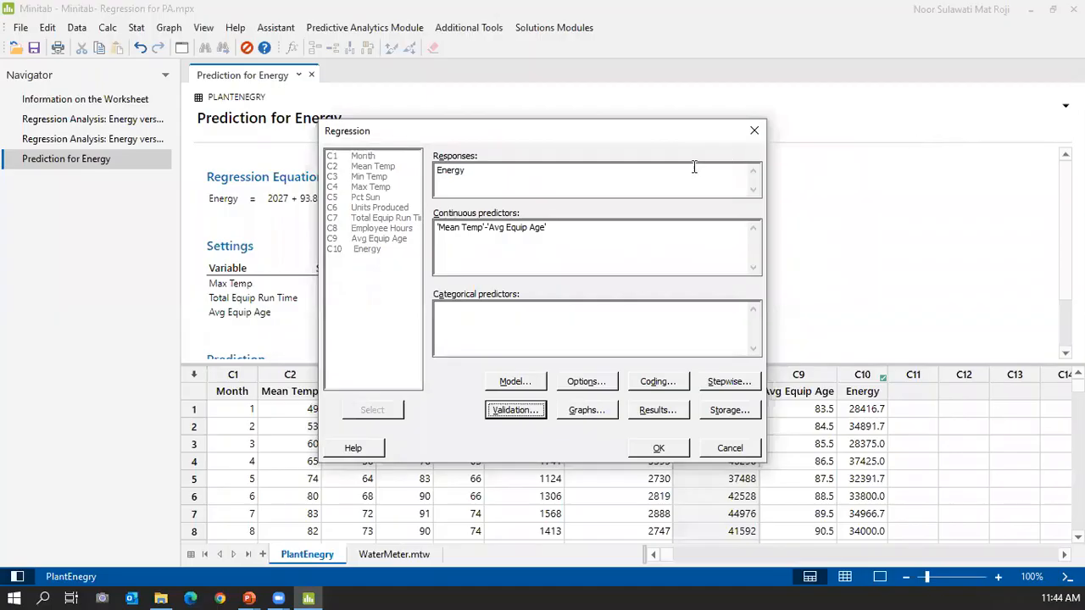
Step: Close the Energy regression setup and show the WaterMeter.mtw worksheet on its own
{"action": "left_click", "coordinate": [755, 131]}
{"action": "left_click", "coordinate": [395, 555]}
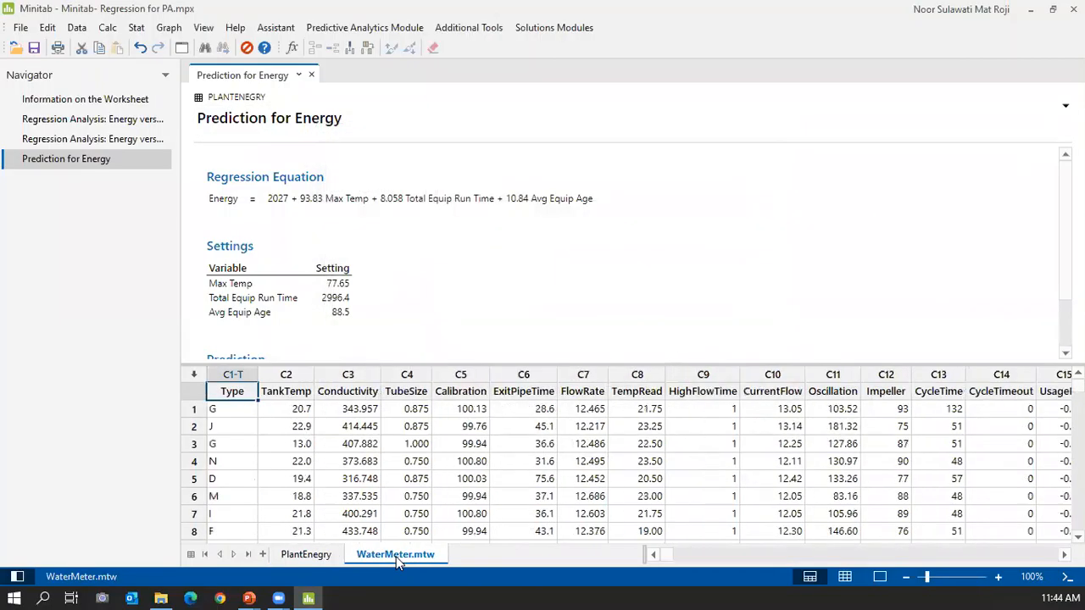
{"action": "left_click", "coordinate": [845, 577]}
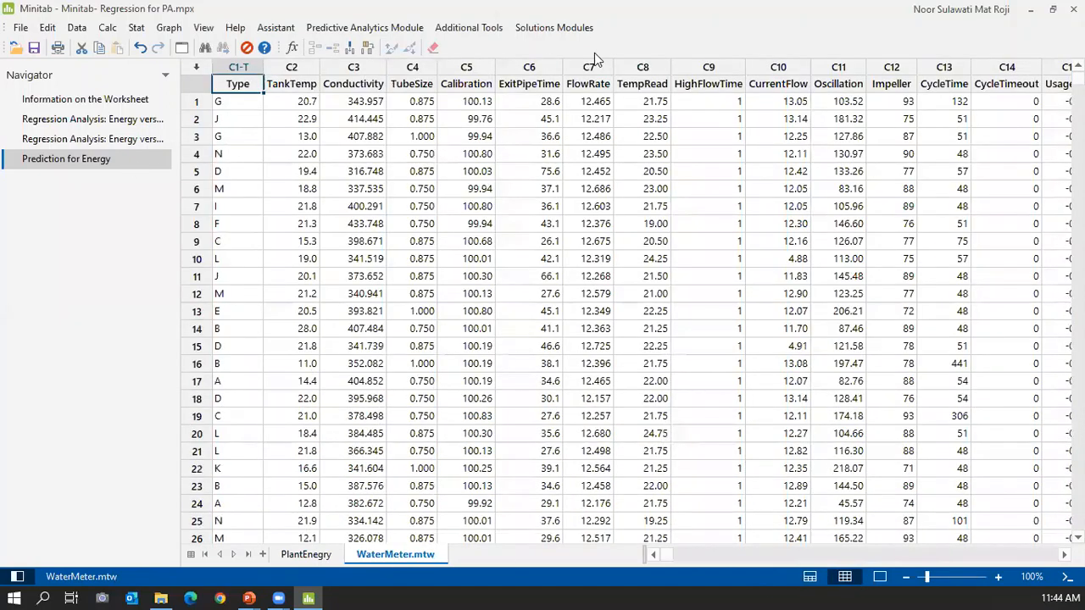
Step: Generate the worksheet information for WaterMeter.mtw and read through its column list from Type to UsageBias
{"action": "right_click", "coordinate": [415, 558]}
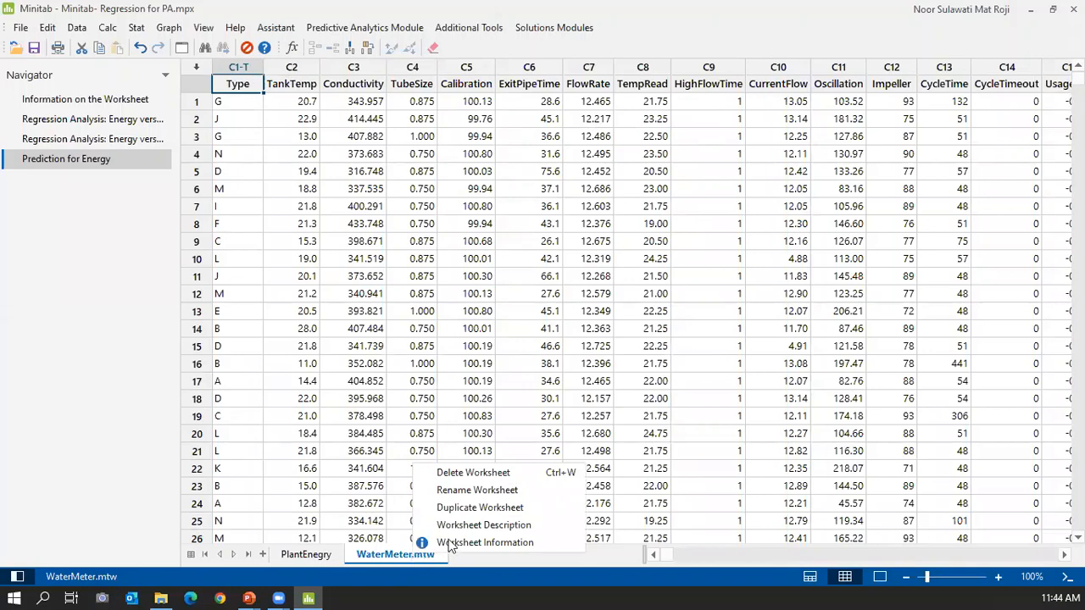
{"action": "left_click", "coordinate": [451, 545]}
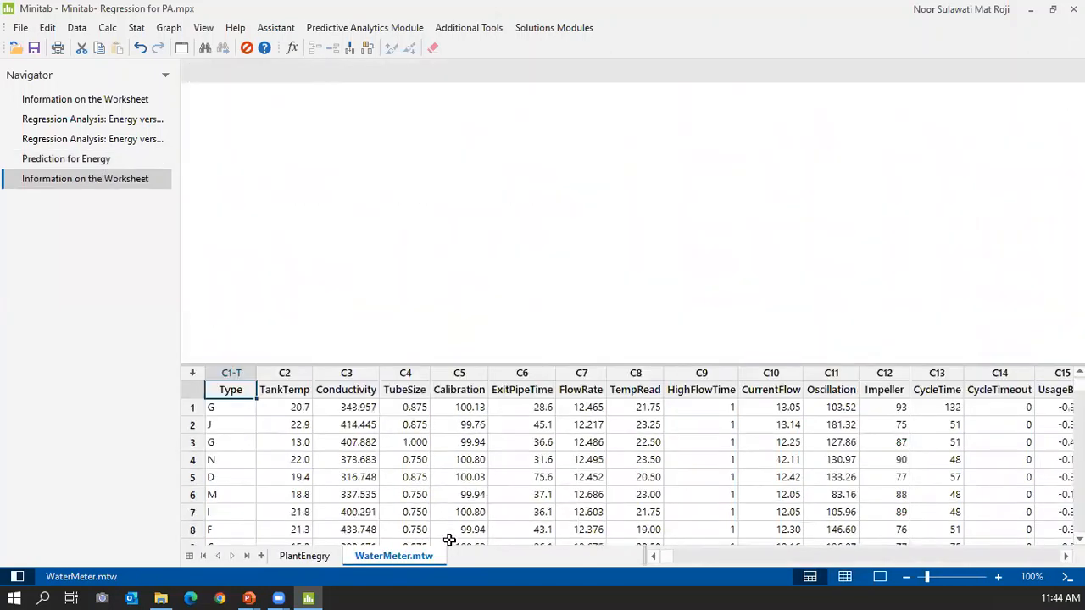
{"action": "scroll", "coordinate": [288, 211], "scroll_direction": "down", "scroll_amount": 2}
{"action": "scroll", "coordinate": [288, 210], "scroll_direction": "up", "scroll_amount": 2}
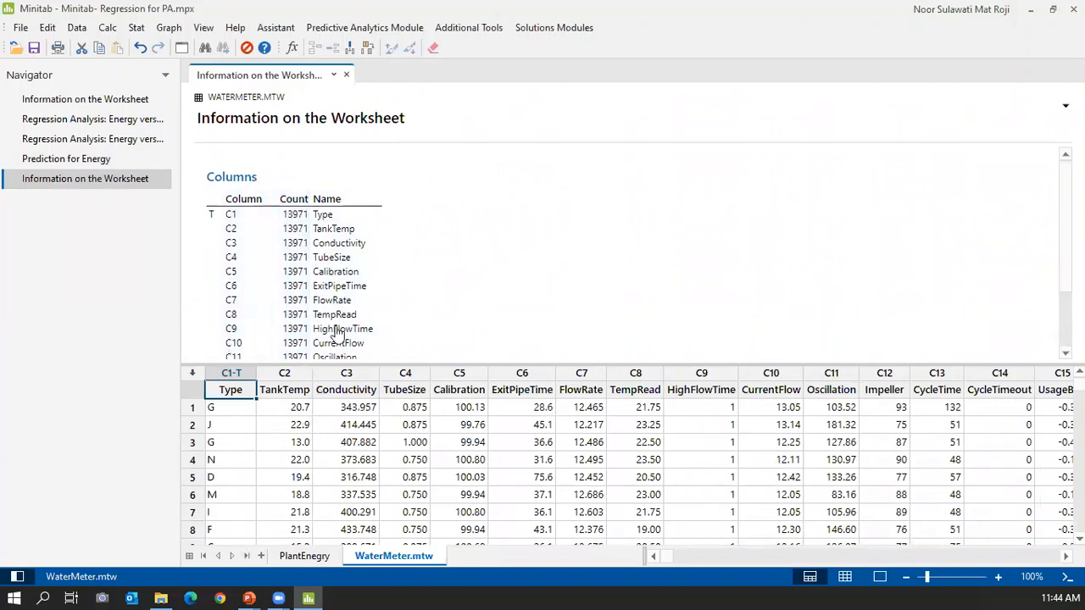
{"action": "scroll", "coordinate": [350, 203], "scroll_direction": "down", "scroll_amount": 2}
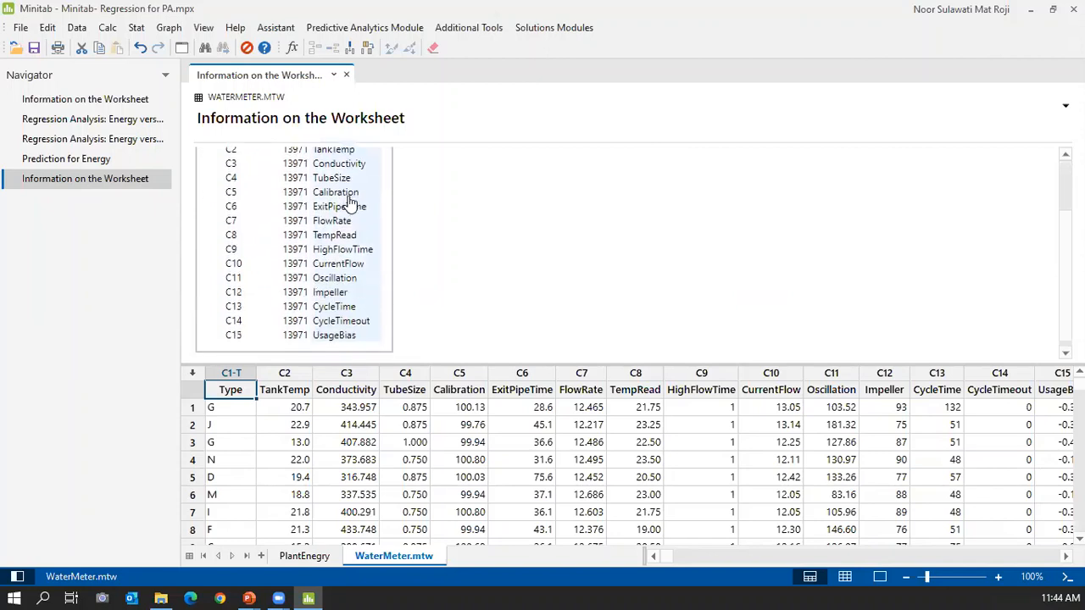
{"action": "scroll", "coordinate": [350, 200], "scroll_direction": "up", "scroll_amount": 3}
{"action": "scroll", "coordinate": [352, 206], "scroll_direction": "down", "scroll_amount": 3}
{"action": "scroll", "coordinate": [350, 206], "scroll_direction": "up", "scroll_amount": 3}
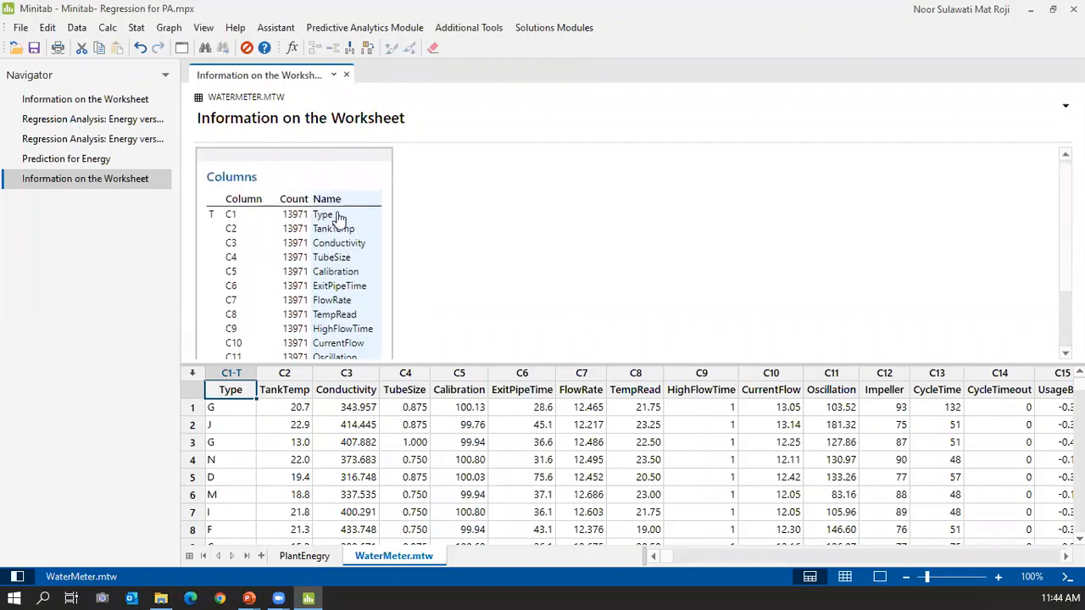
{"action": "scroll", "coordinate": [330, 238], "scroll_direction": "down", "scroll_amount": 3}
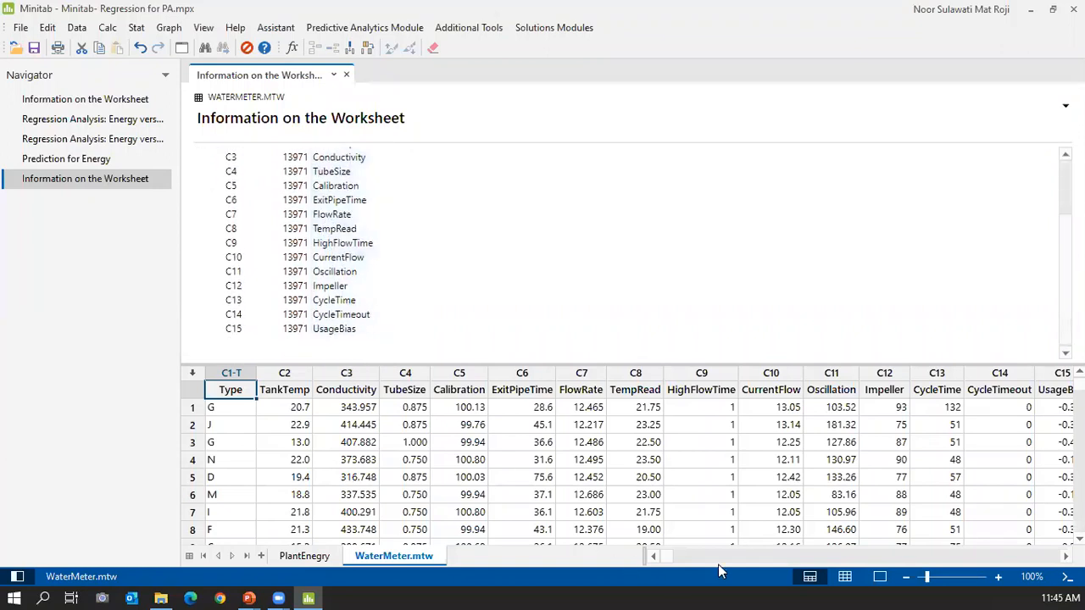
Step: Set up a Fit Regression Model with UsageBias as the response, TankTemp through CycleTimeout as continuous predictors and Type as the categorical predictor
{"action": "left_click", "coordinate": [1060, 374]}
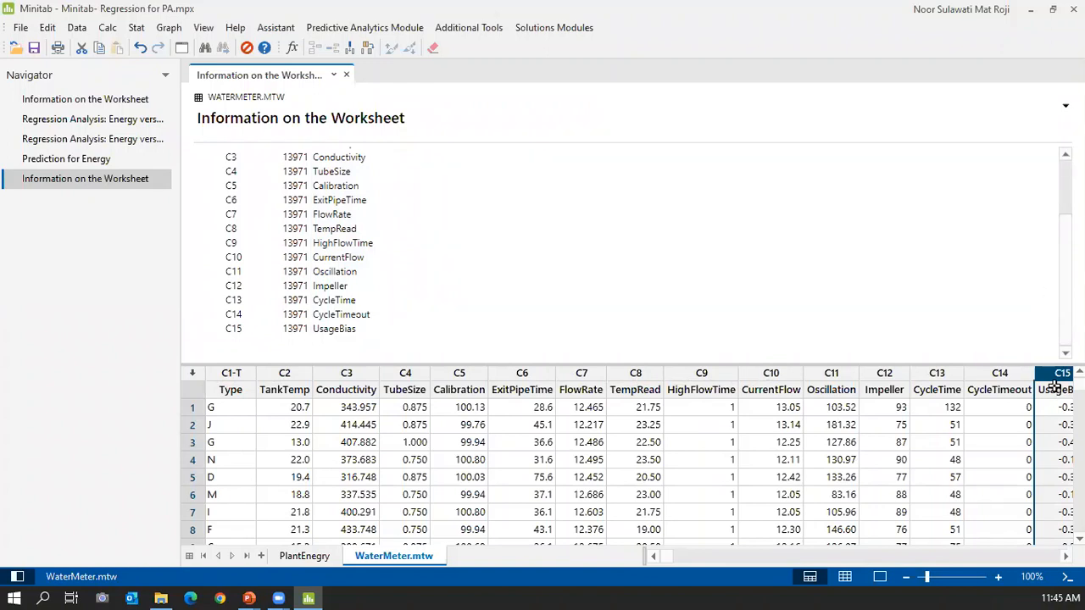
{"action": "left_click", "coordinate": [1055, 389]}
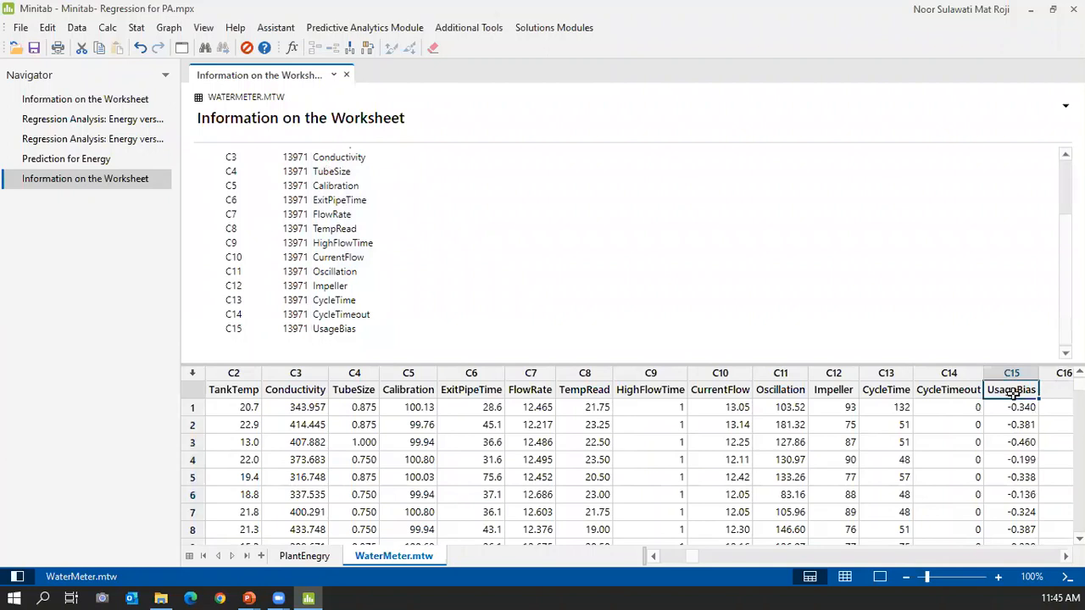
{"action": "left_click", "coordinate": [138, 32]}
{"action": "mouse_move", "coordinate": [238, 61]}
{"action": "mouse_move", "coordinate": [353, 79]}
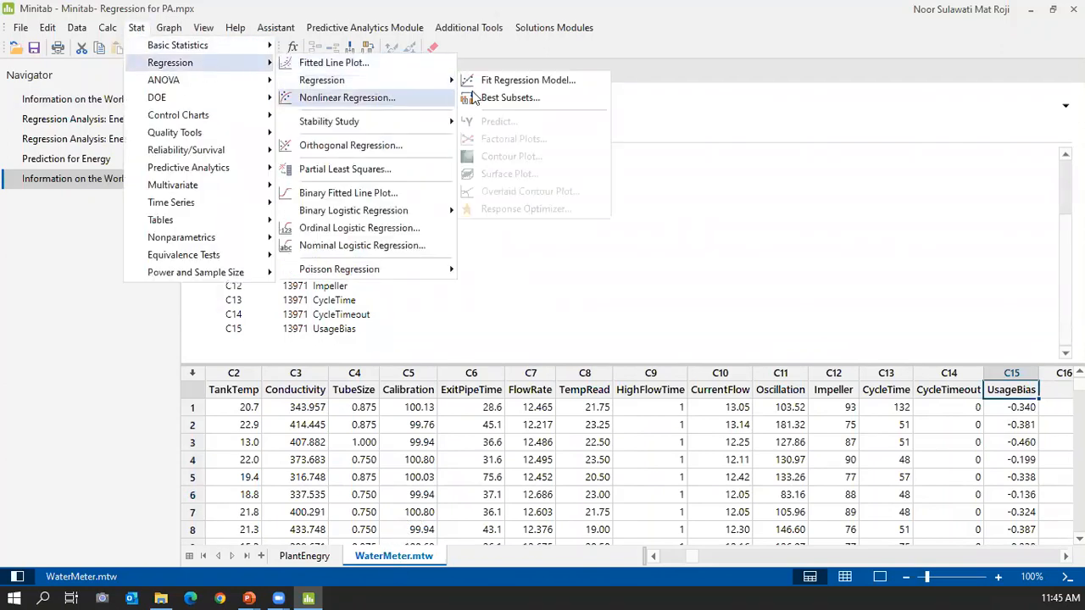
{"action": "left_click", "coordinate": [508, 81]}
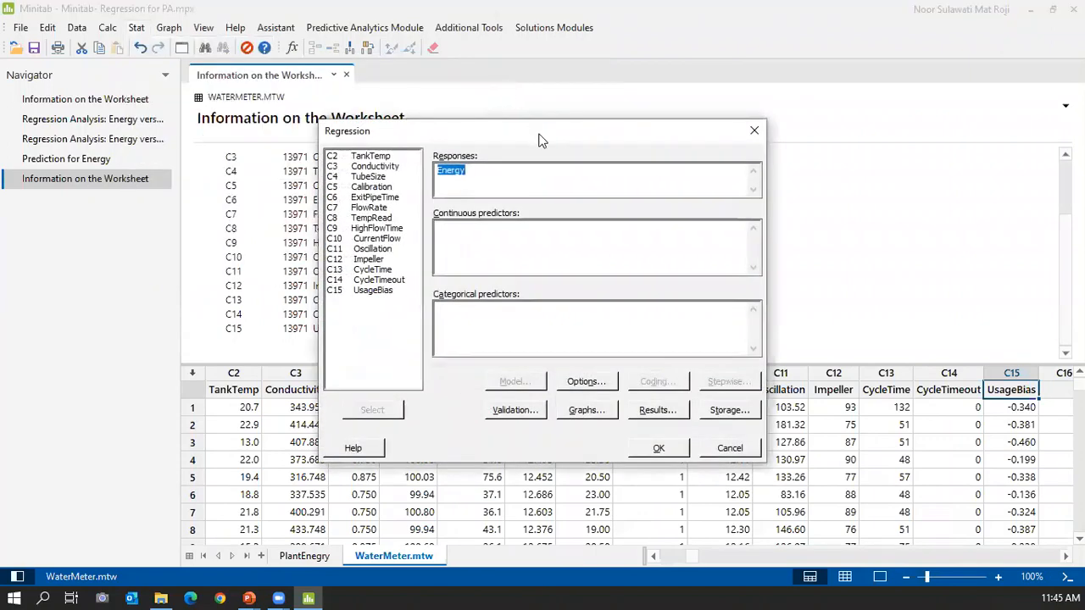
{"action": "left_click_drag", "start_coordinate": [543, 140], "coordinate": [621, 42]}
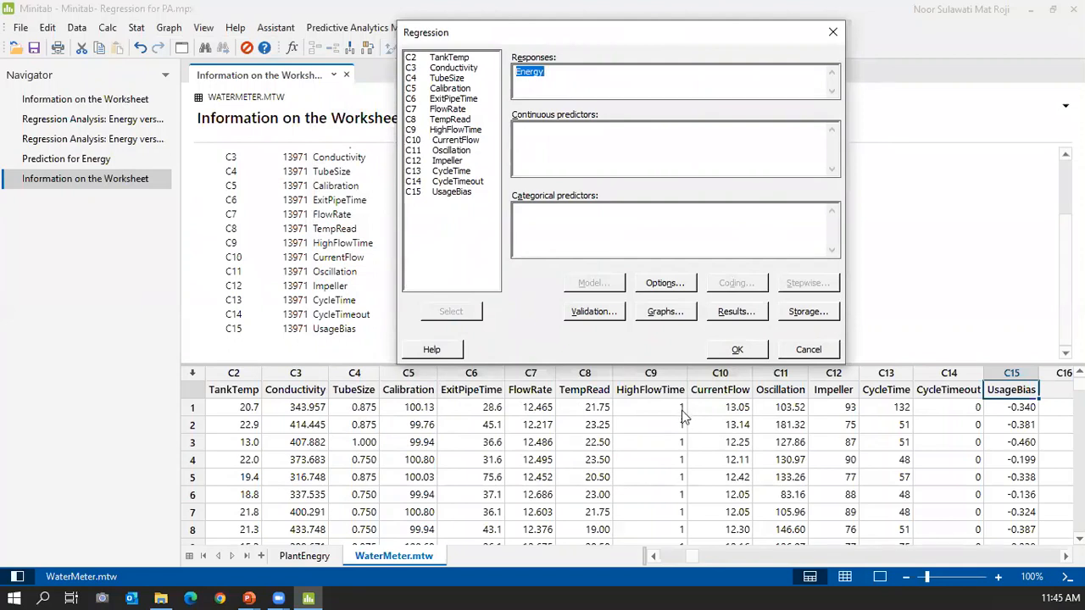
{"action": "double_click", "coordinate": [439, 192]}
{"action": "left_click_drag", "start_coordinate": [449, 57], "coordinate": [455, 183]}
{"action": "left_click", "coordinate": [451, 311]}
{"action": "left_click", "coordinate": [541, 219]}
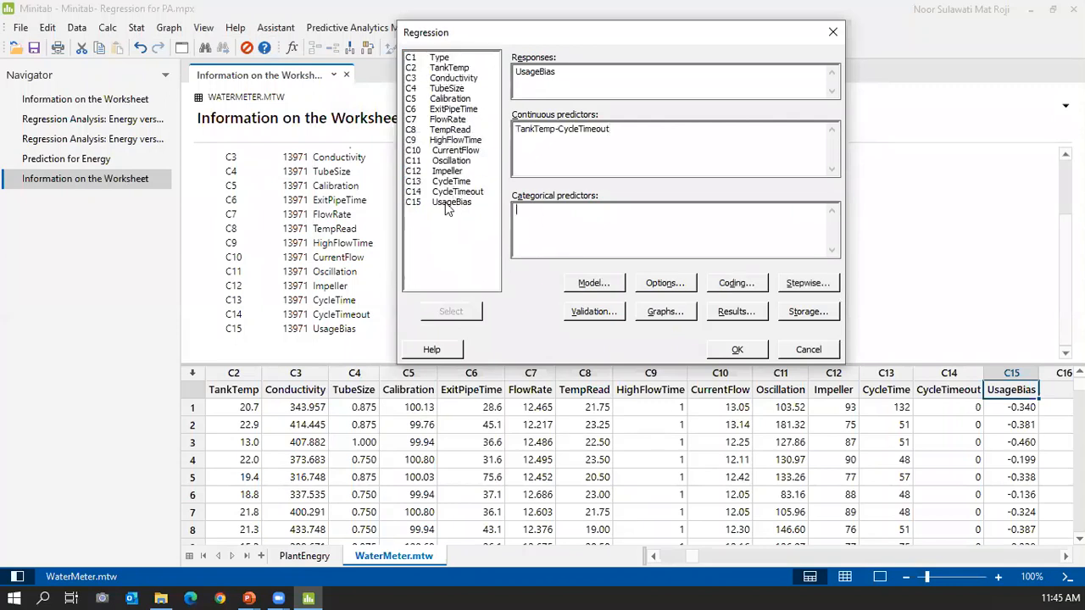
{"action": "double_click", "coordinate": [440, 58]}
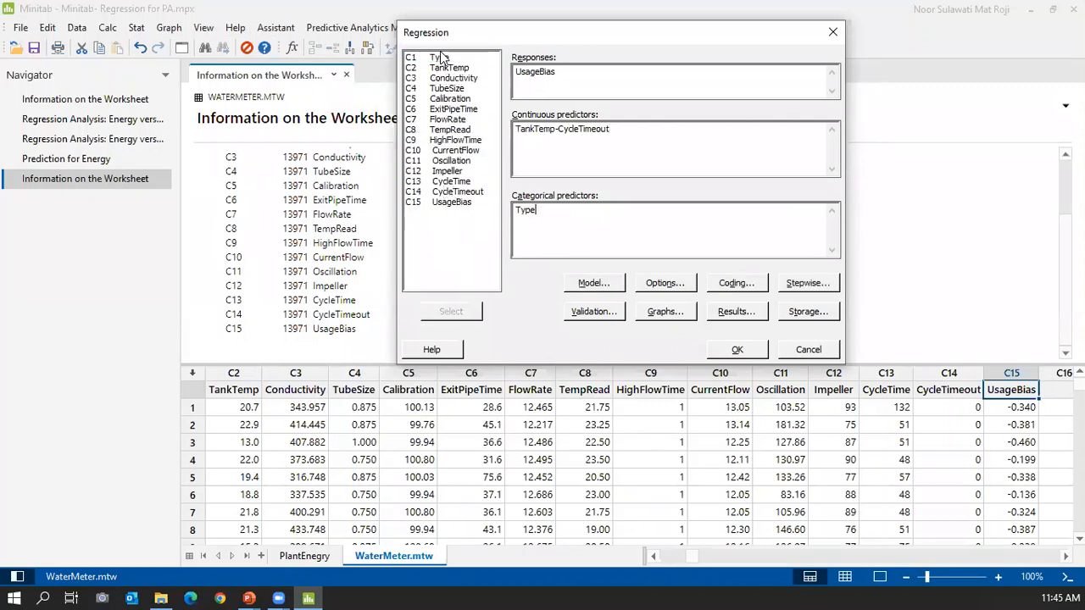
Step: Choose validation with a test set, randomly selecting a 0.3 fraction of rows with random number base 12345
{"action": "left_click", "coordinate": [593, 311]}
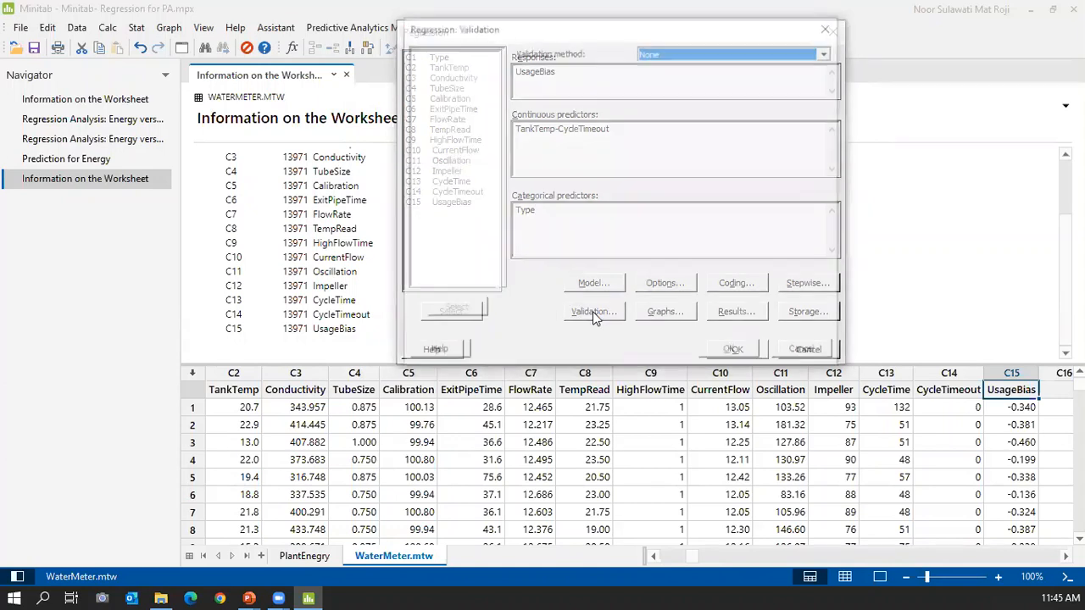
{"action": "left_click", "coordinate": [703, 54]}
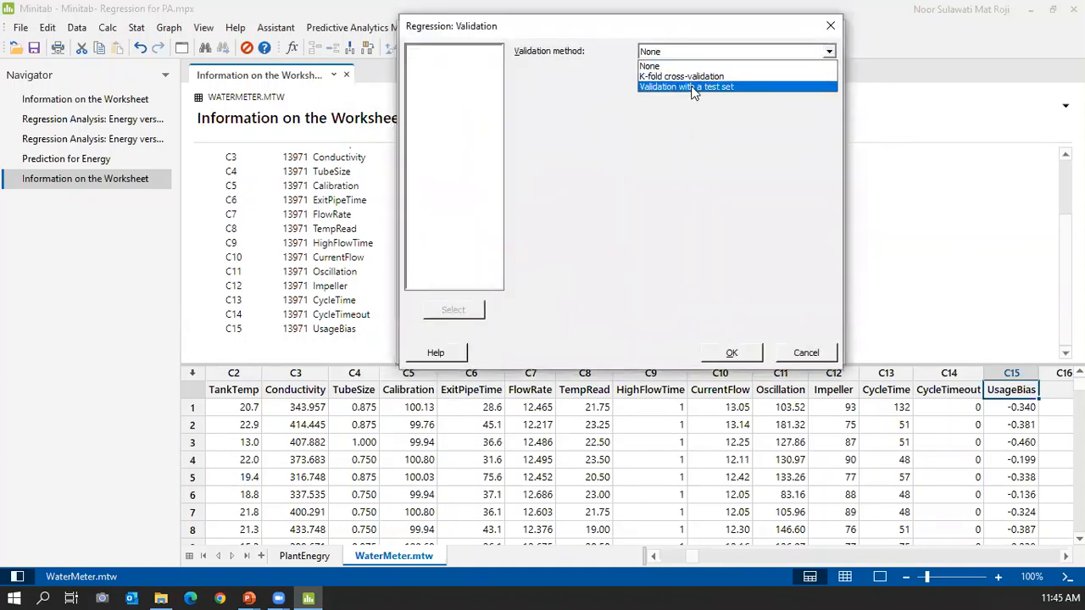
{"action": "left_click", "coordinate": [692, 87]}
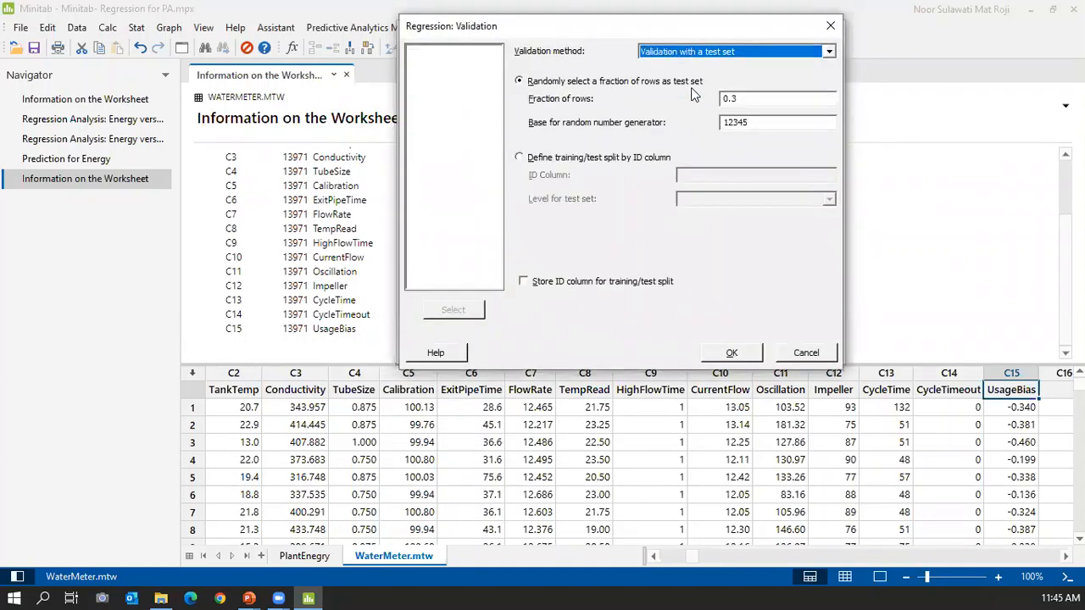
{"action": "left_click", "coordinate": [737, 99]}
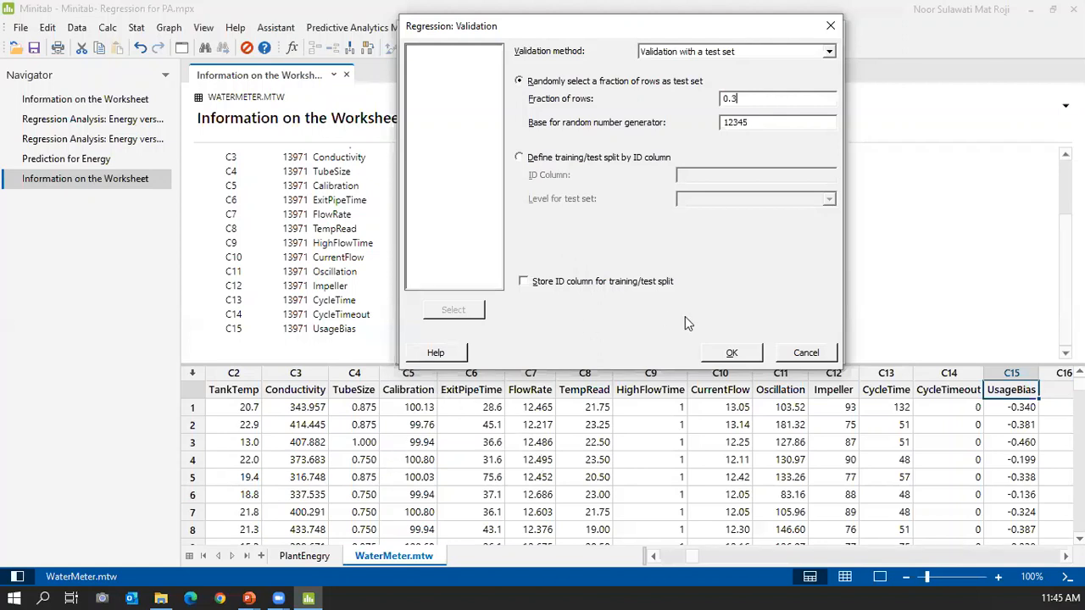
{"action": "left_click", "coordinate": [716, 356]}
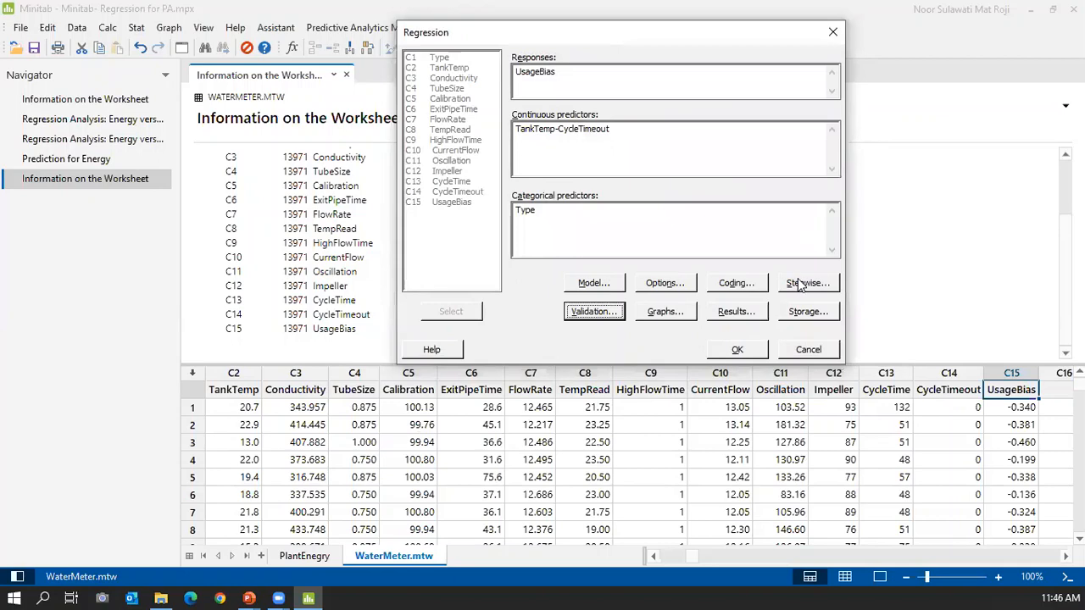
Step: Set the stepwise method to forward selection with validation, using the same 0.3 test set fraction
{"action": "left_click", "coordinate": [801, 285]}
{"action": "left_click", "coordinate": [525, 38]}
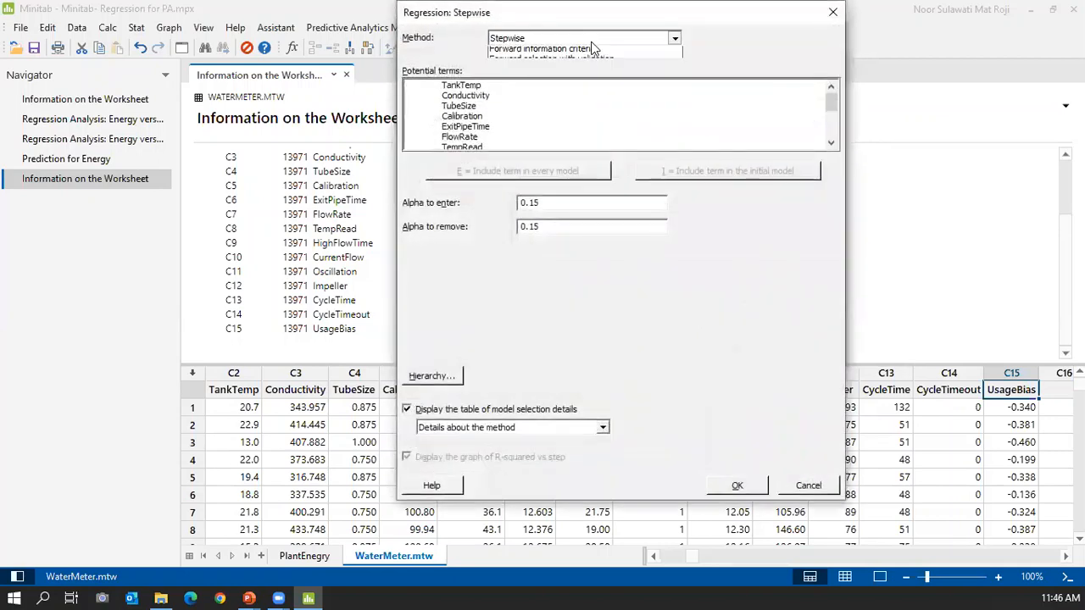
{"action": "left_click", "coordinate": [562, 104]}
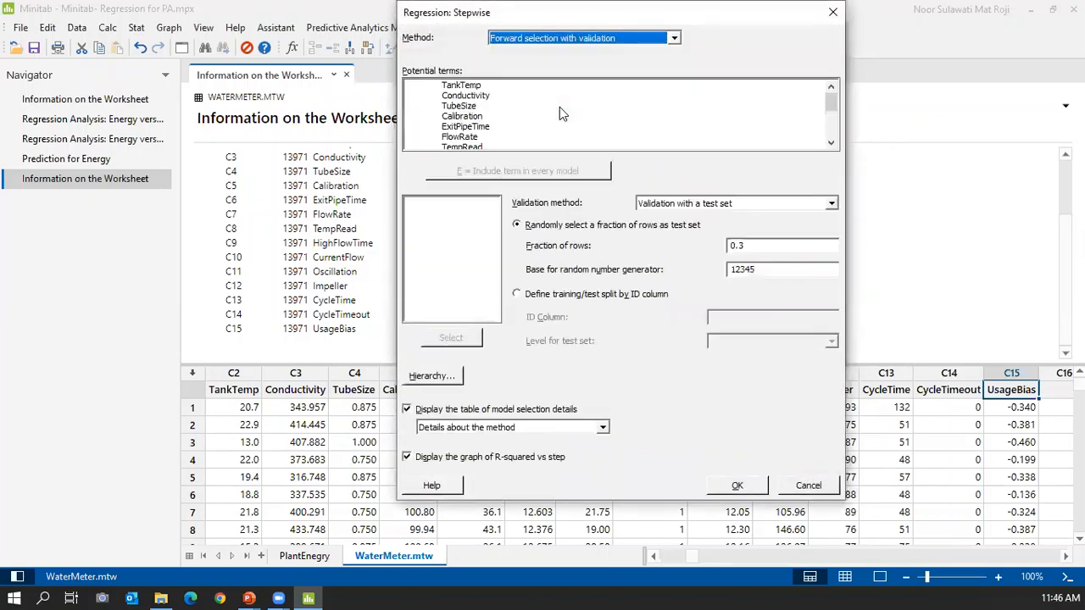
{"action": "left_click", "coordinate": [737, 485]}
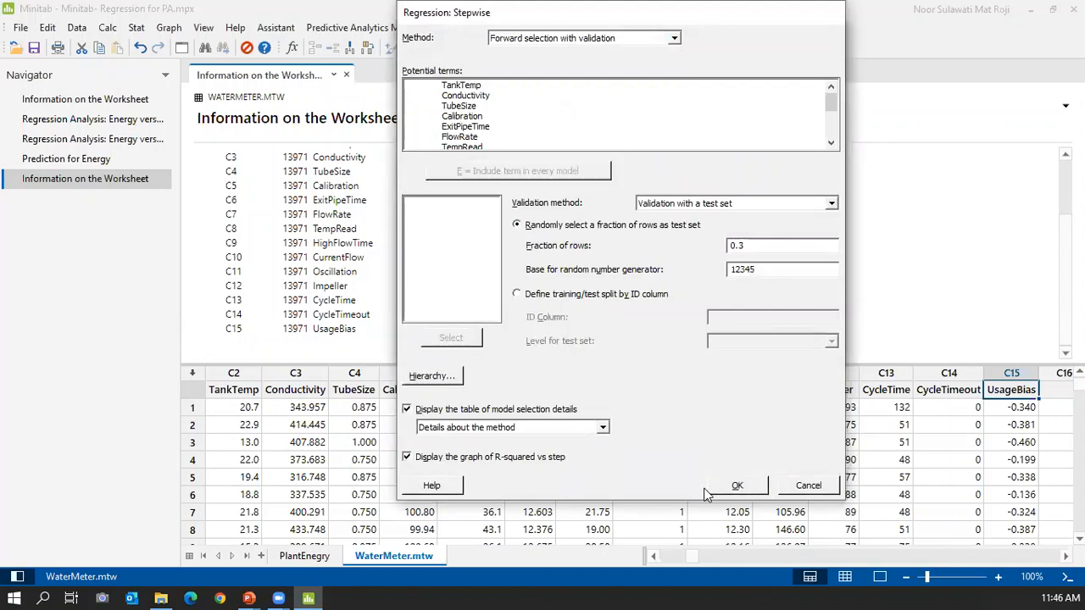
Step: Run the UsageBias regression with the Pareto and four-in-one residual plots, and view its output alone from the regression equation to Analysis of Variance
{"action": "left_click", "coordinate": [653, 312]}
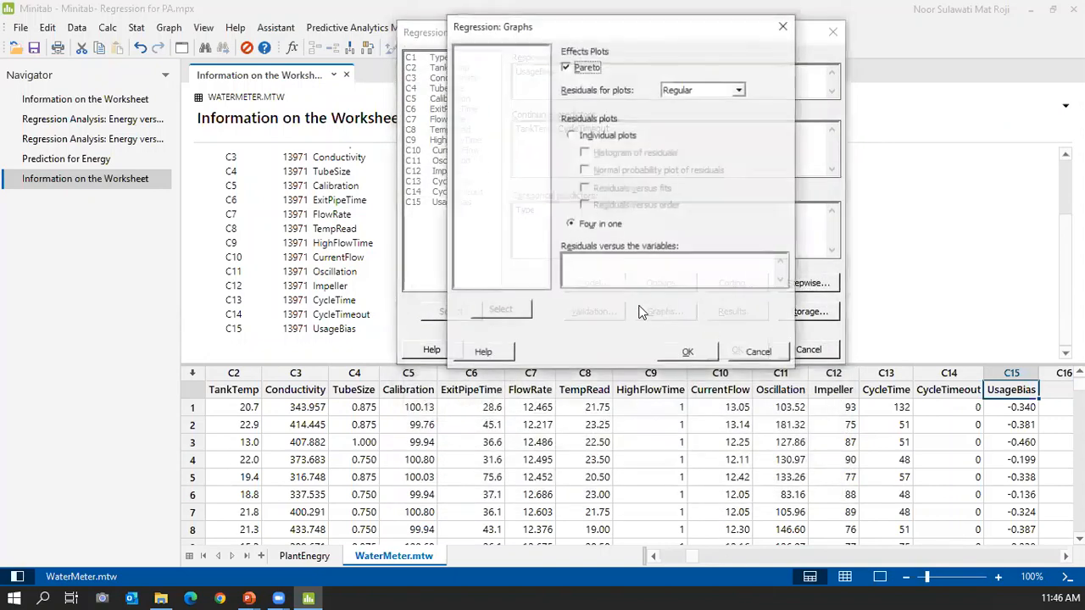
{"action": "left_click", "coordinate": [691, 347]}
{"action": "left_click", "coordinate": [736, 351]}
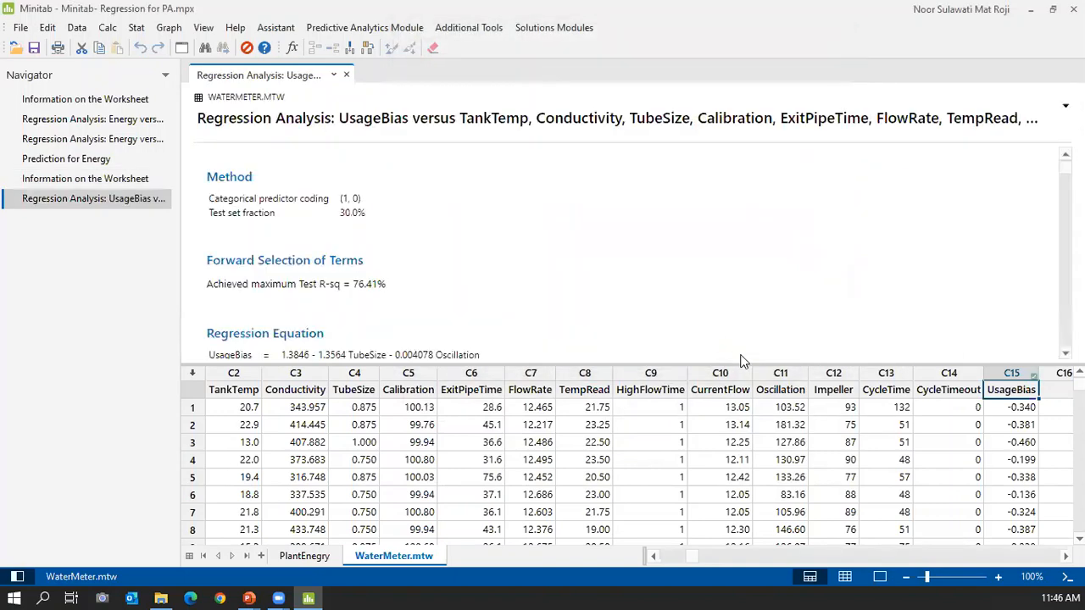
{"action": "left_click", "coordinate": [880, 576]}
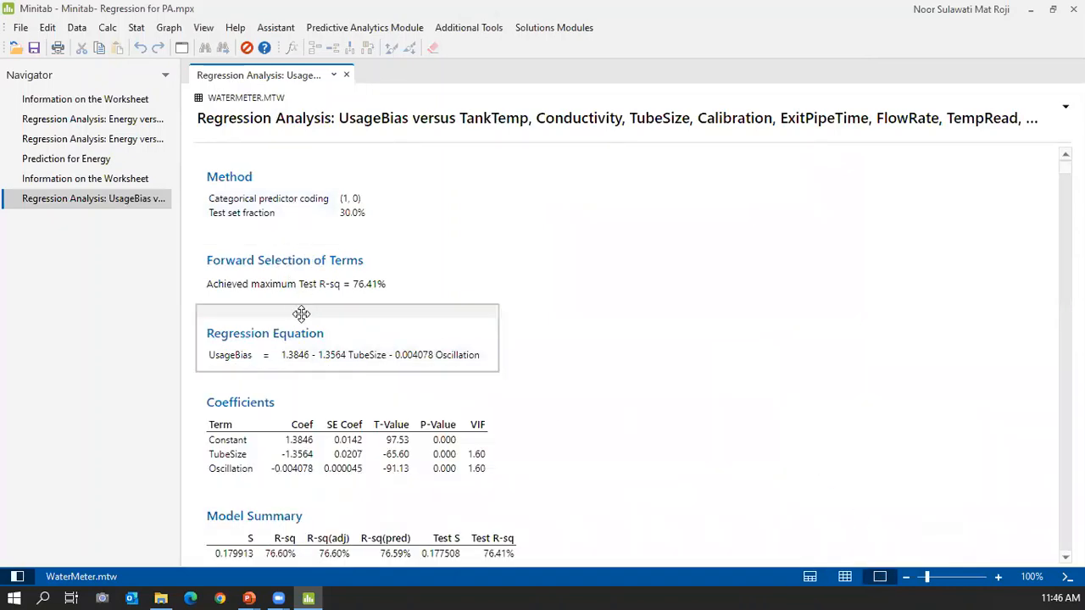
{"action": "scroll", "coordinate": [289, 346], "scroll_direction": "down", "scroll_amount": 3}
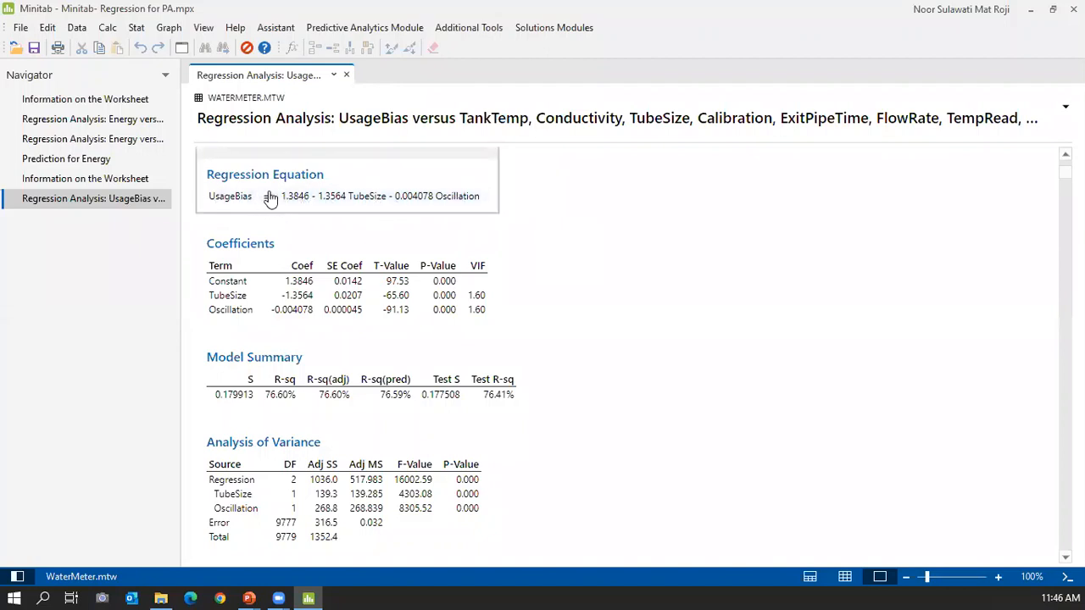
Step: Examine the UsageBias output from the regression equation through the unusual observations to the Pareto chart and residual plots
{"action": "scroll", "coordinate": [325, 199], "scroll_direction": "down", "scroll_amount": 3}
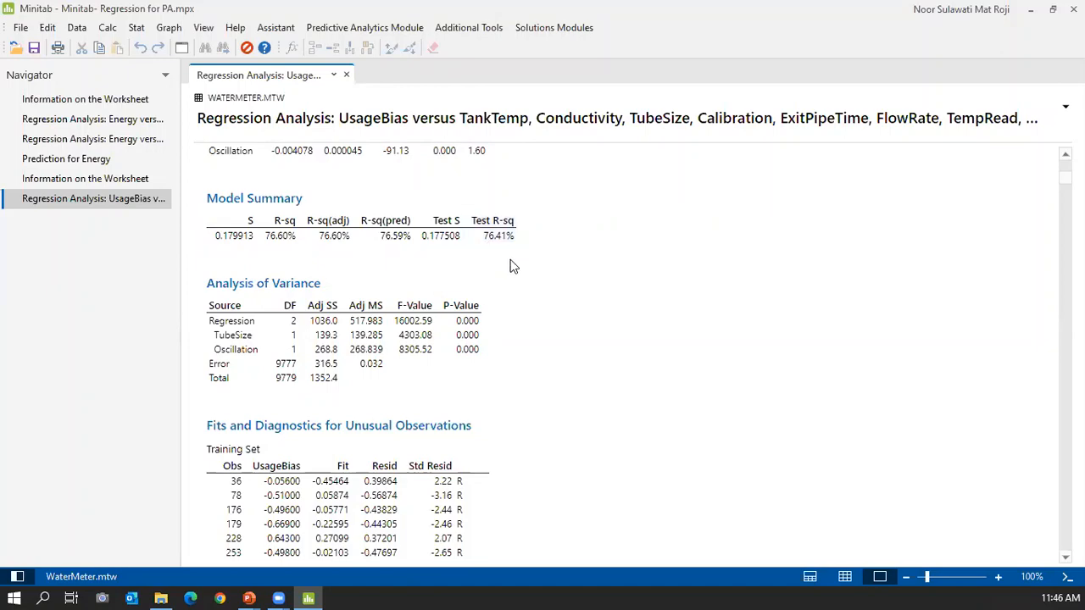
{"action": "scroll", "coordinate": [511, 262], "scroll_direction": "up", "scroll_amount": 5}
{"action": "scroll", "coordinate": [475, 273], "scroll_direction": "down", "scroll_amount": 2}
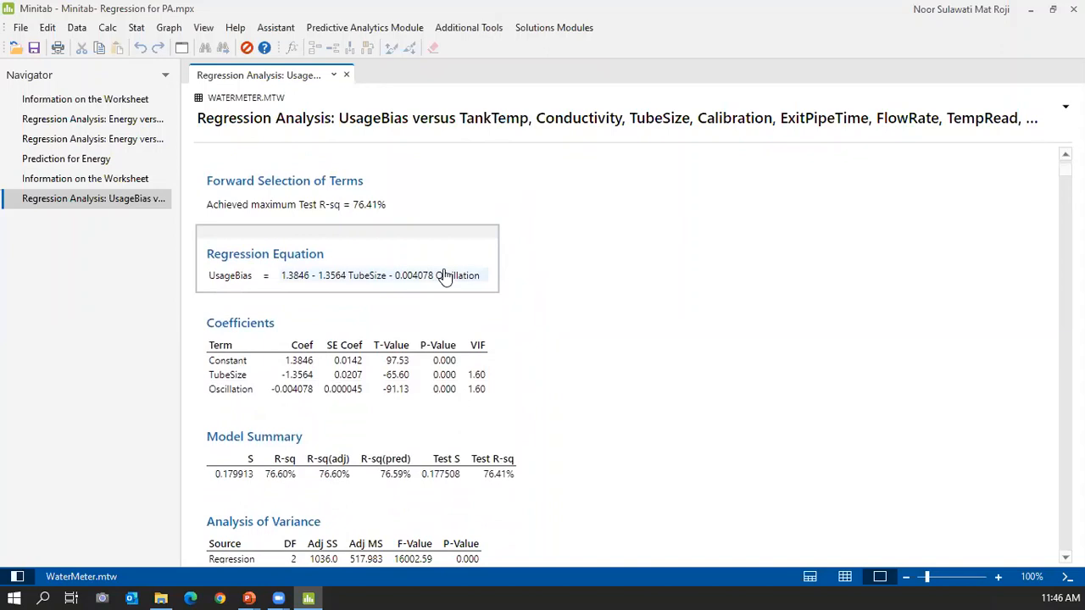
{"action": "scroll", "coordinate": [511, 327], "scroll_direction": "down", "scroll_amount": 6}
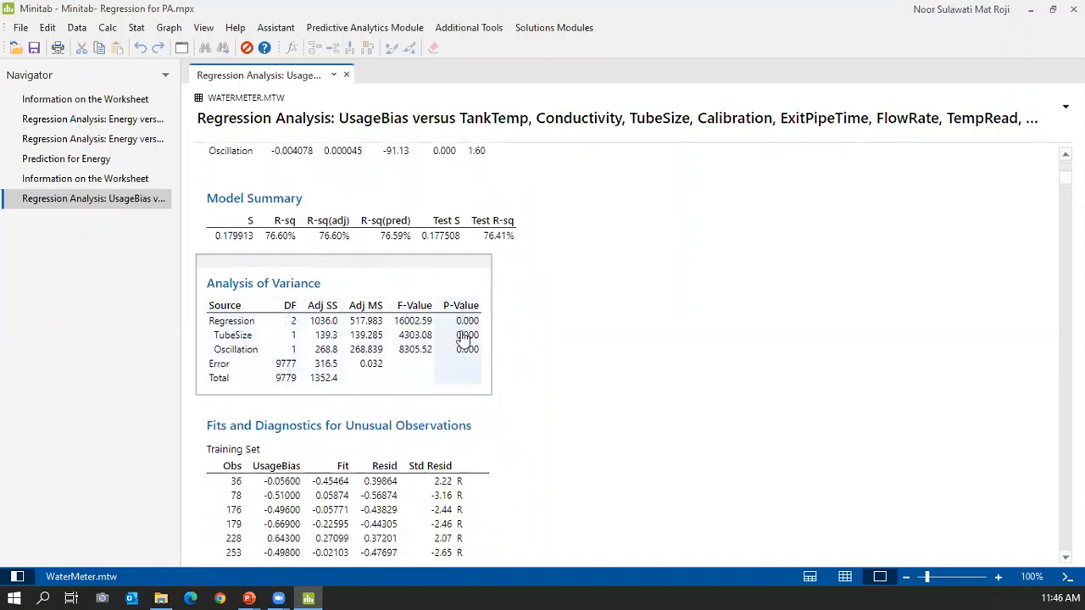
{"action": "scroll", "coordinate": [467, 365], "scroll_direction": "down", "scroll_amount": 20}
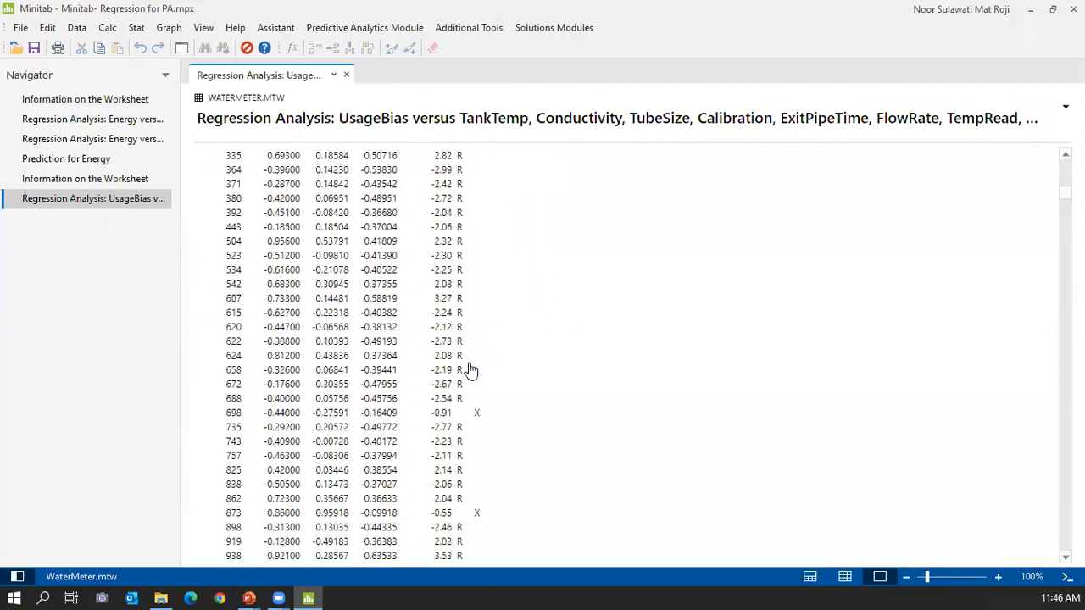
{"action": "scroll", "coordinate": [467, 371], "scroll_direction": "down", "scroll_amount": 20}
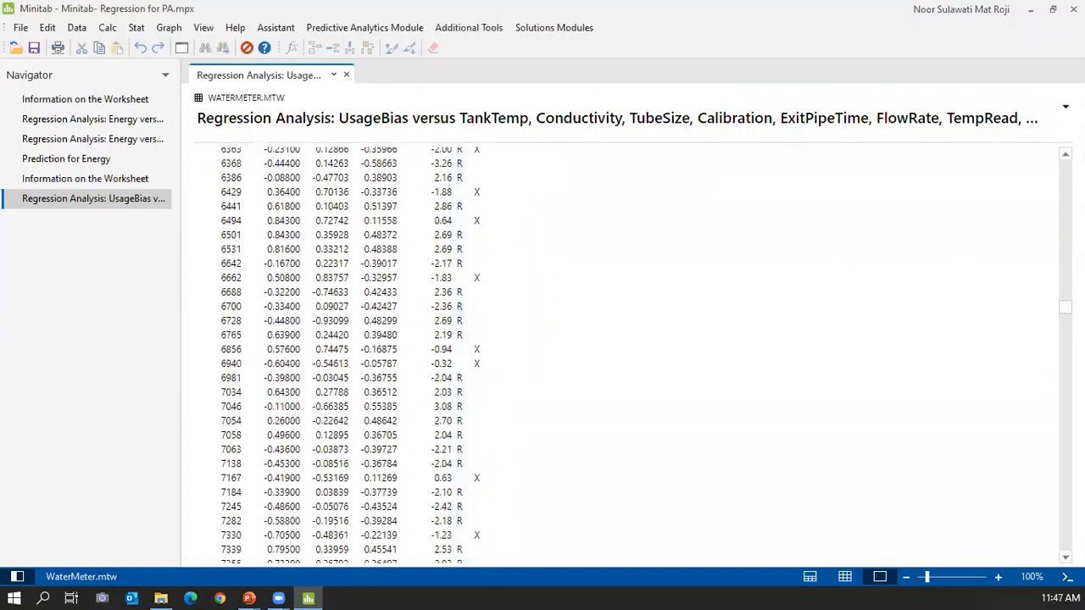
{"action": "scroll", "coordinate": [1052, 443], "scroll_direction": "down", "scroll_amount": 20}
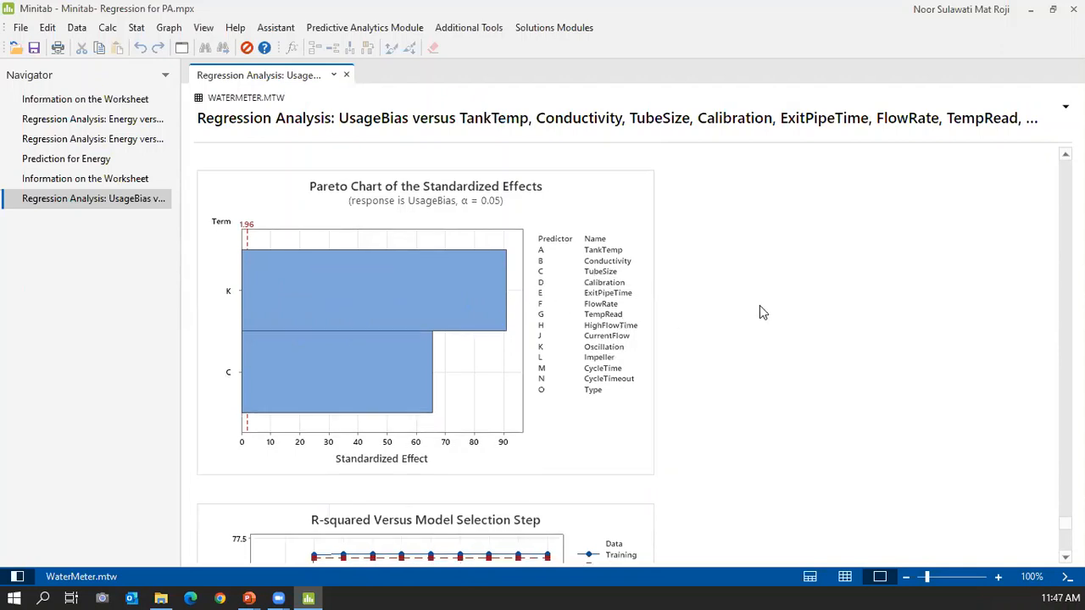
{"action": "scroll", "coordinate": [758, 311], "scroll_direction": "down", "scroll_amount": 10}
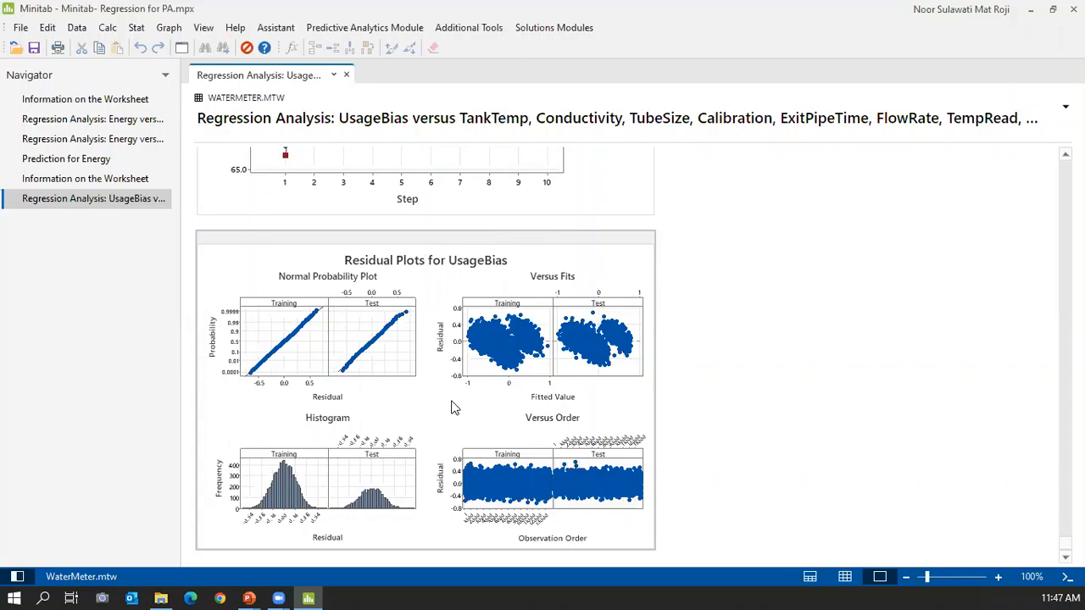
Step: Go back over the UsageBias output to review the Analysis of Variance, Model Summary and regression equation
{"action": "scroll", "coordinate": [451, 407], "scroll_direction": "up", "scroll_amount": 20}
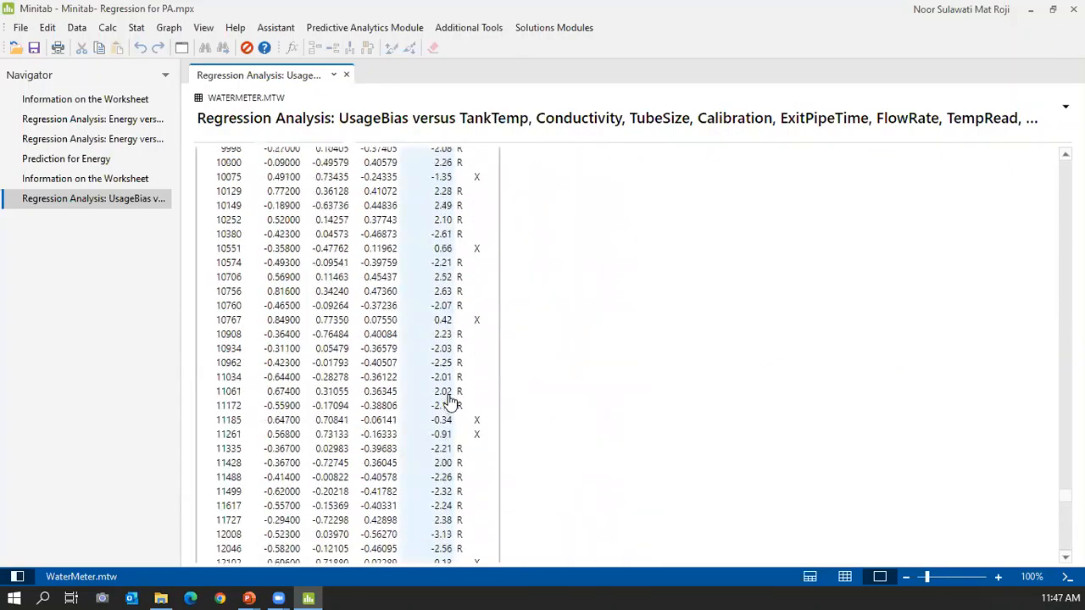
{"action": "scroll", "coordinate": [450, 401], "scroll_direction": "up", "scroll_amount": 15}
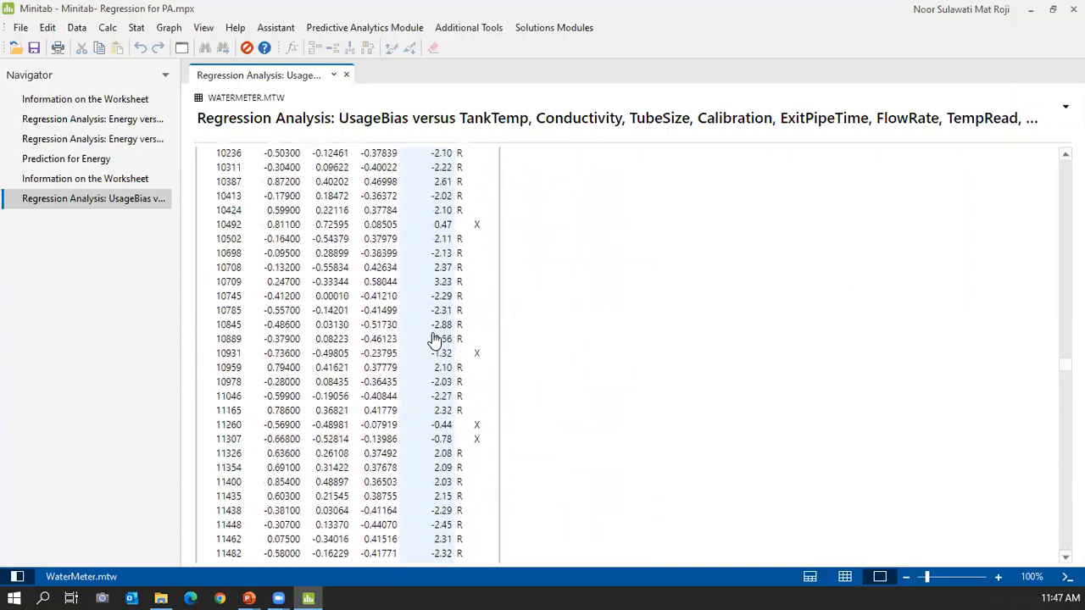
{"action": "scroll", "coordinate": [435, 339], "scroll_direction": "up", "scroll_amount": 15}
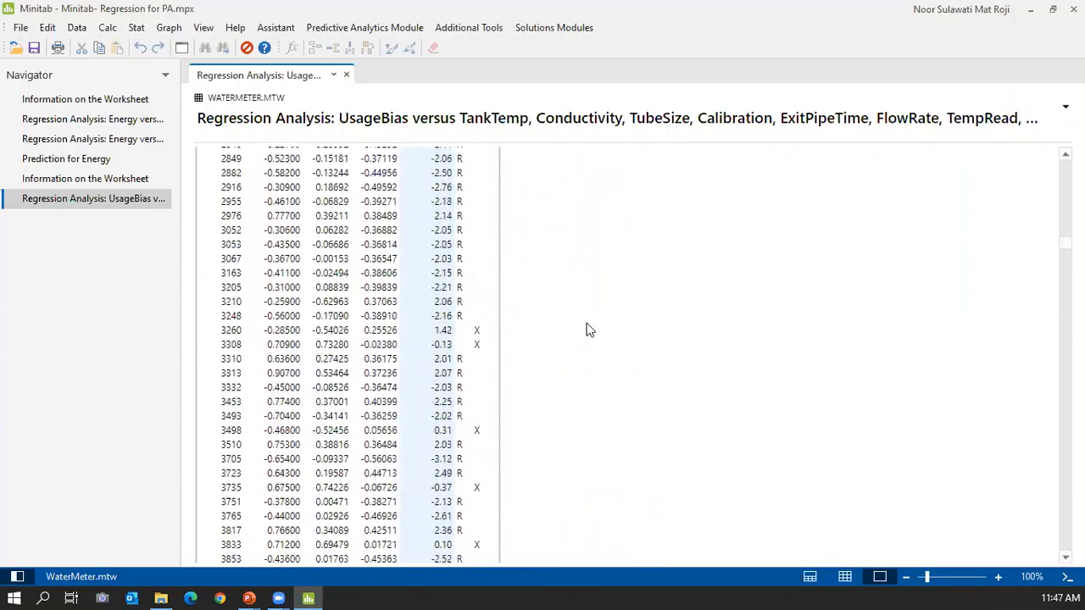
{"action": "scroll", "coordinate": [590, 330], "scroll_direction": "up", "scroll_amount": 15}
{"action": "scroll", "coordinate": [566, 329], "scroll_direction": "down", "scroll_amount": 4}
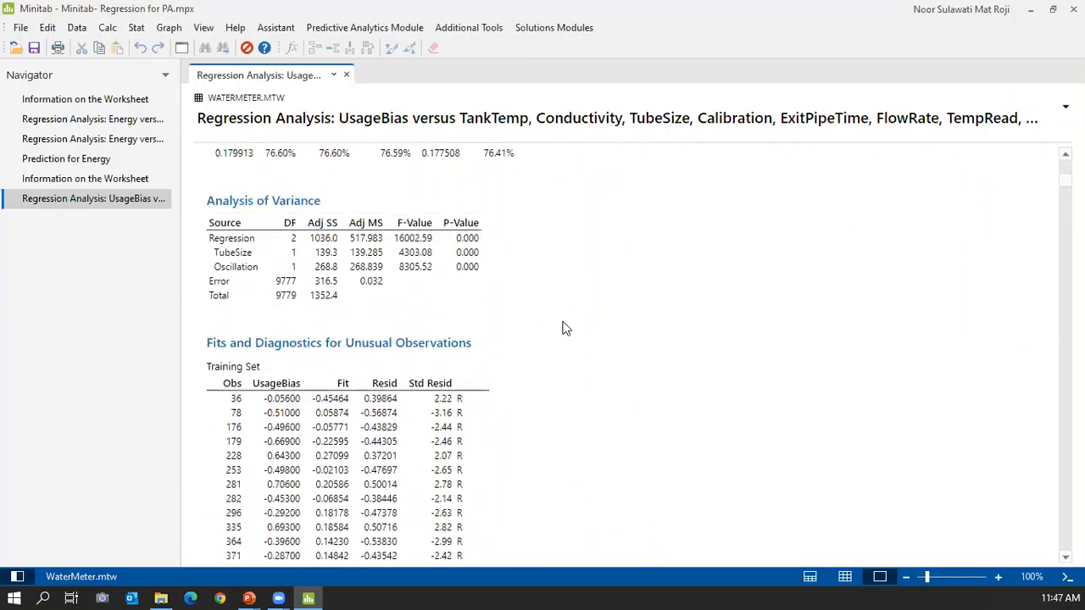
{"action": "scroll", "coordinate": [567, 329], "scroll_direction": "up", "scroll_amount": 5}
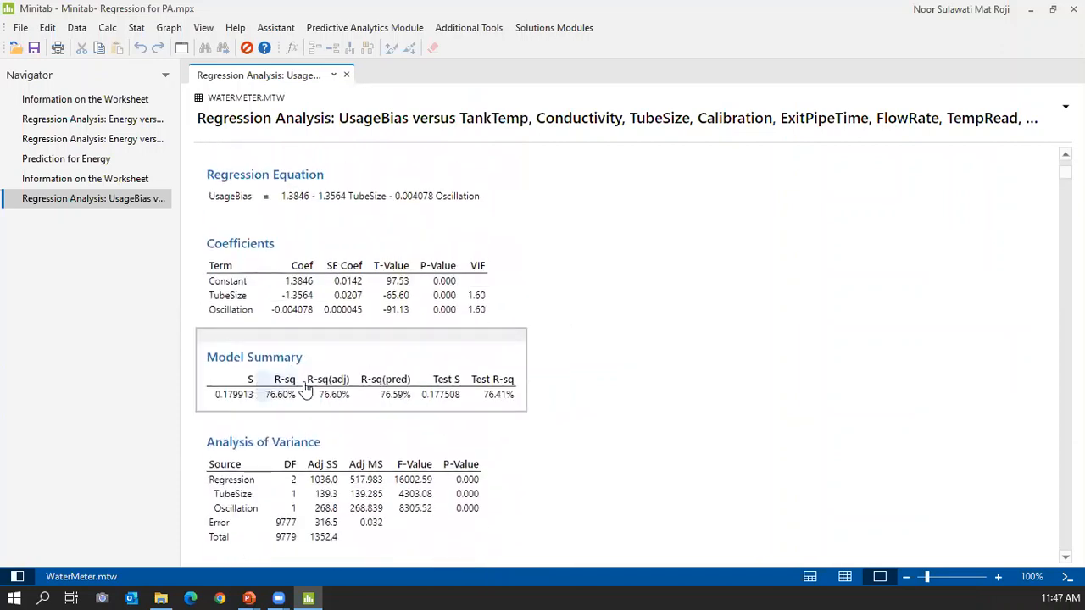
{"action": "scroll", "coordinate": [428, 221], "scroll_direction": "up", "scroll_amount": 1}
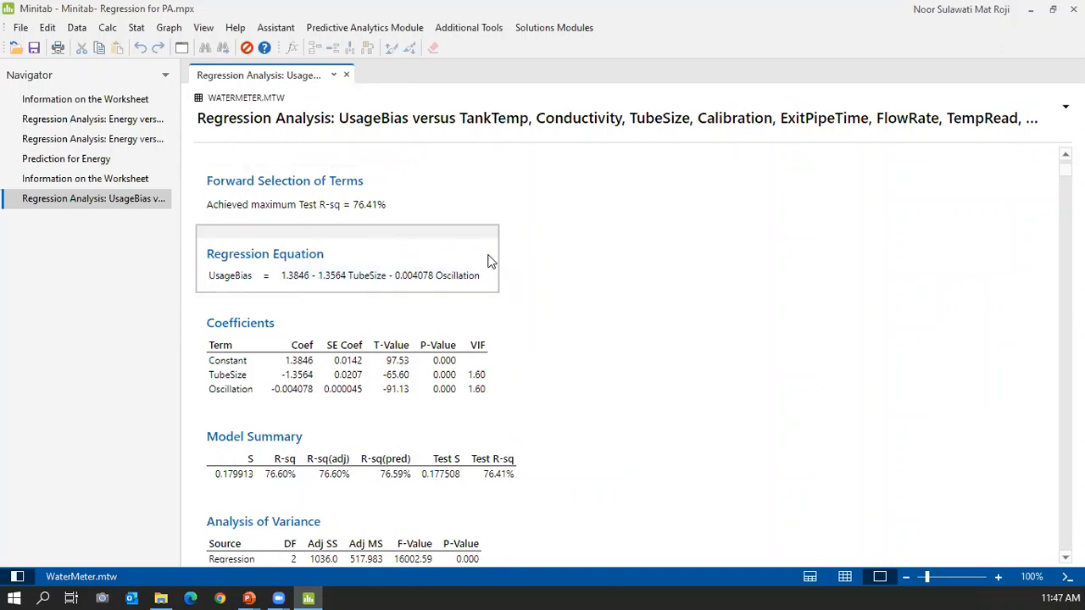
Step: Show the stepwise Energy regression results and check the stepwise settings of the most recent regression dialog without changing them
{"action": "left_click", "coordinate": [30, 143]}
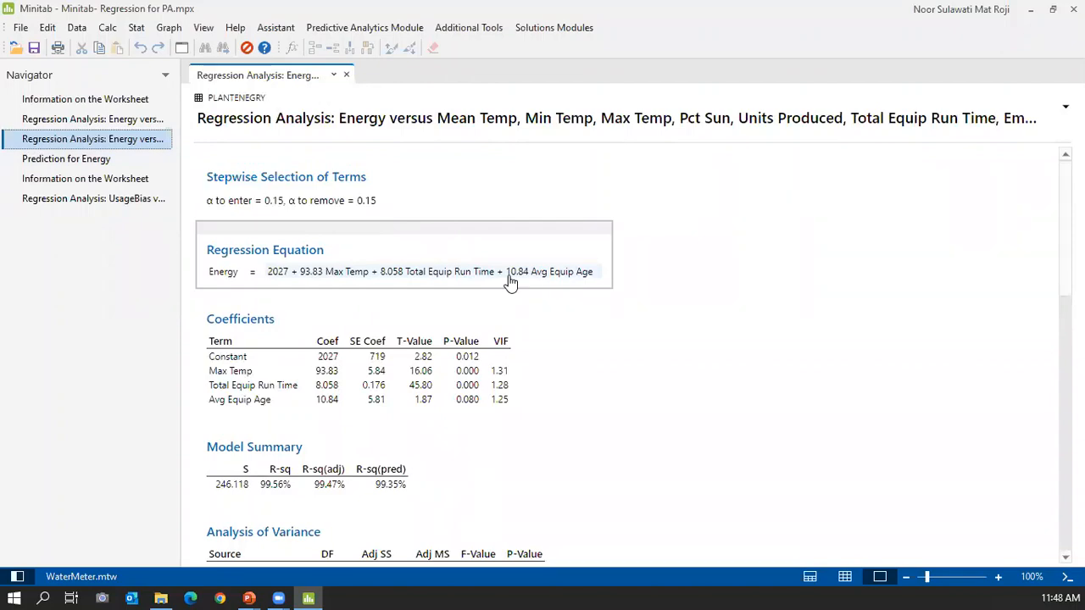
{"action": "left_click", "coordinate": [181, 48]}
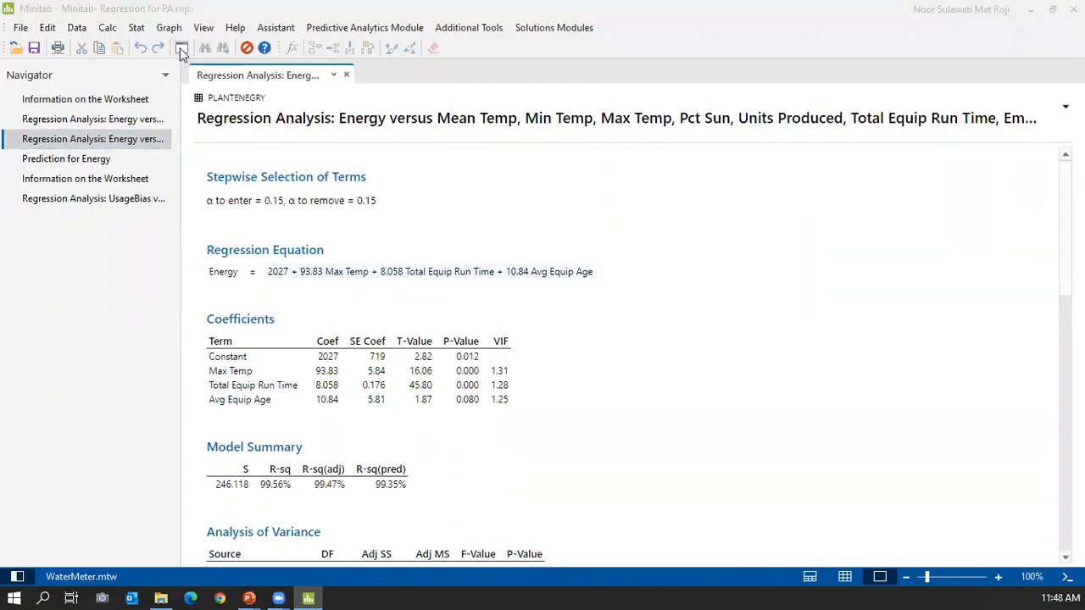
{"action": "left_click", "coordinate": [726, 381]}
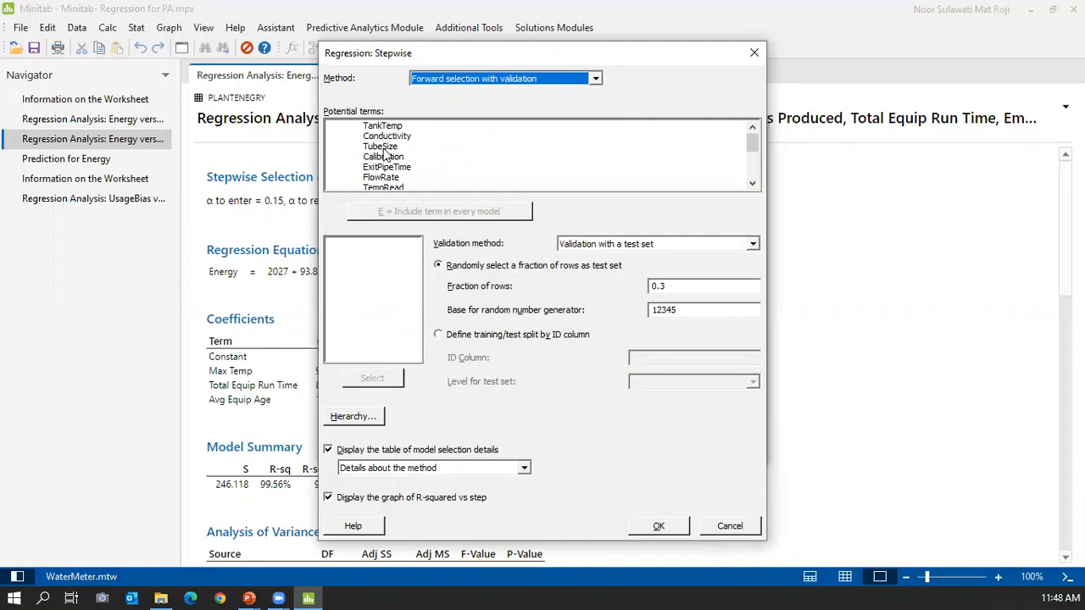
{"action": "left_click", "coordinate": [754, 53]}
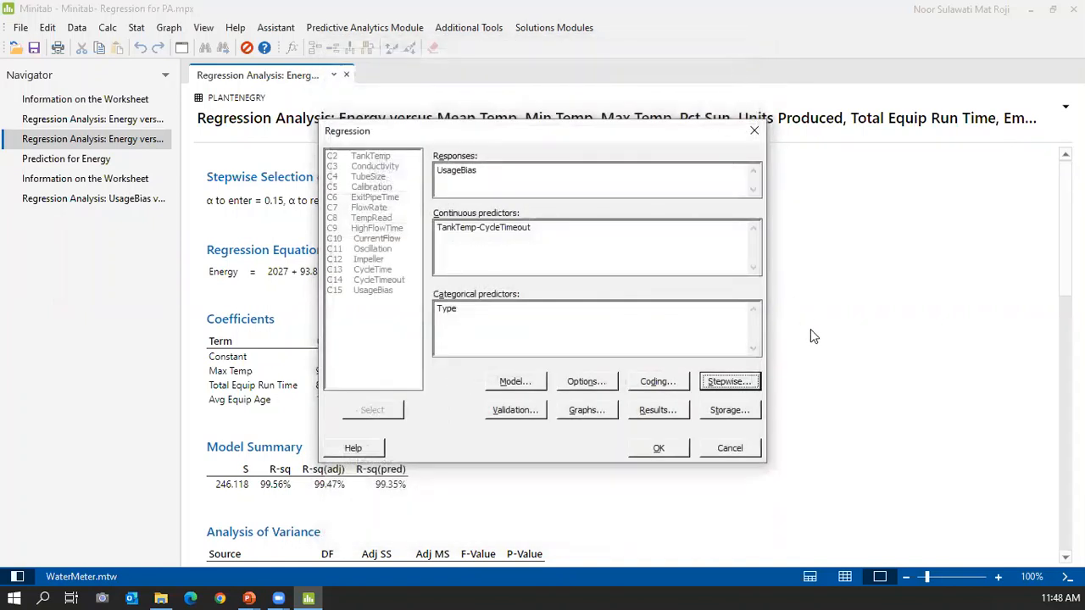
Step: Switch to the PowerPoint slide show, go through the slides from Example 2 to Assistant Menu, and return to Minitab
{"action": "left_click", "coordinate": [249, 599]}
{"action": "left_click", "coordinate": [408, 543]}
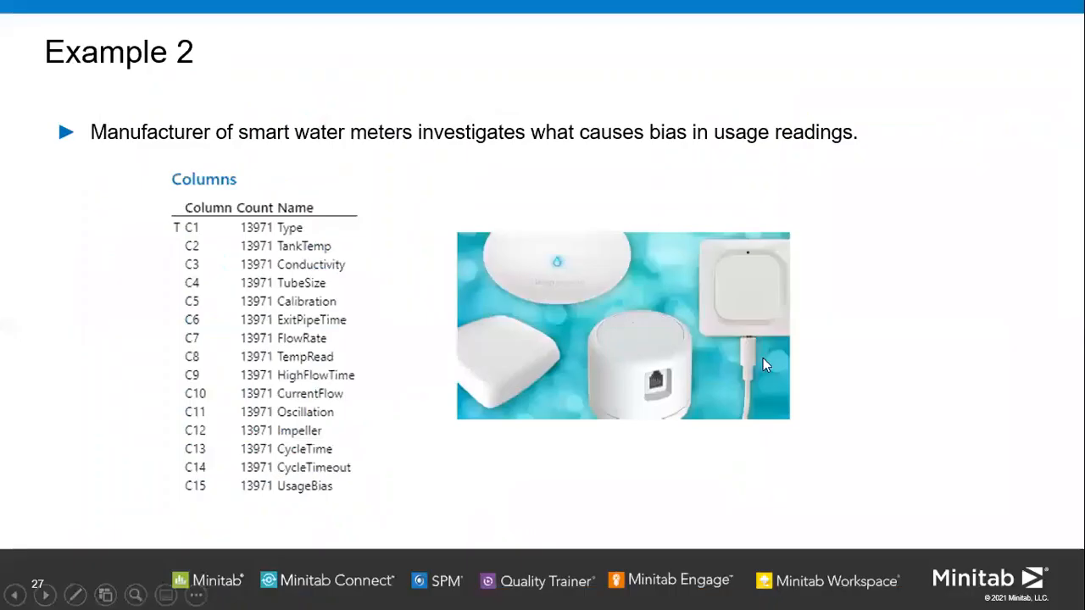
{"action": "key", "text": "Right"}
{"action": "key", "text": "Right"}
{"action": "key", "text": "Right"}
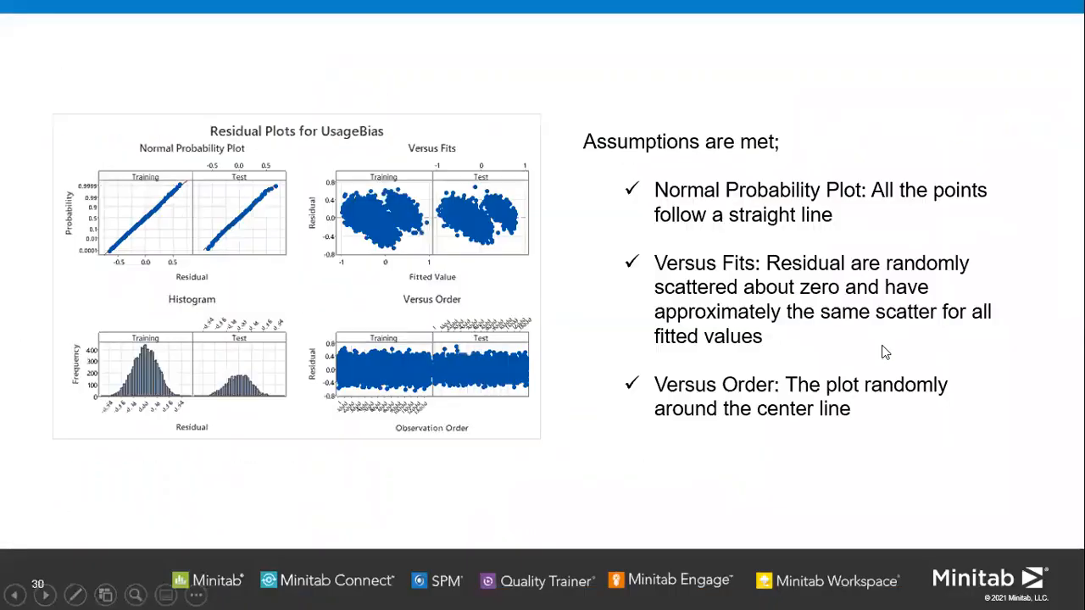
{"action": "key", "text": "Right"}
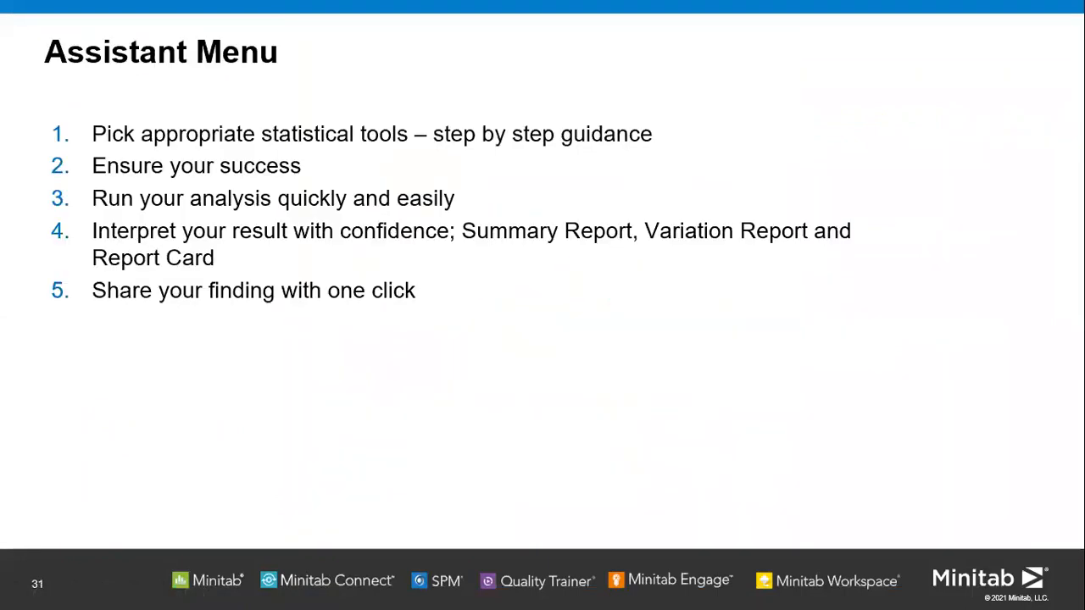
{"action": "right_click", "coordinate": [774, 458]}
{"action": "left_click", "coordinate": [797, 443]}
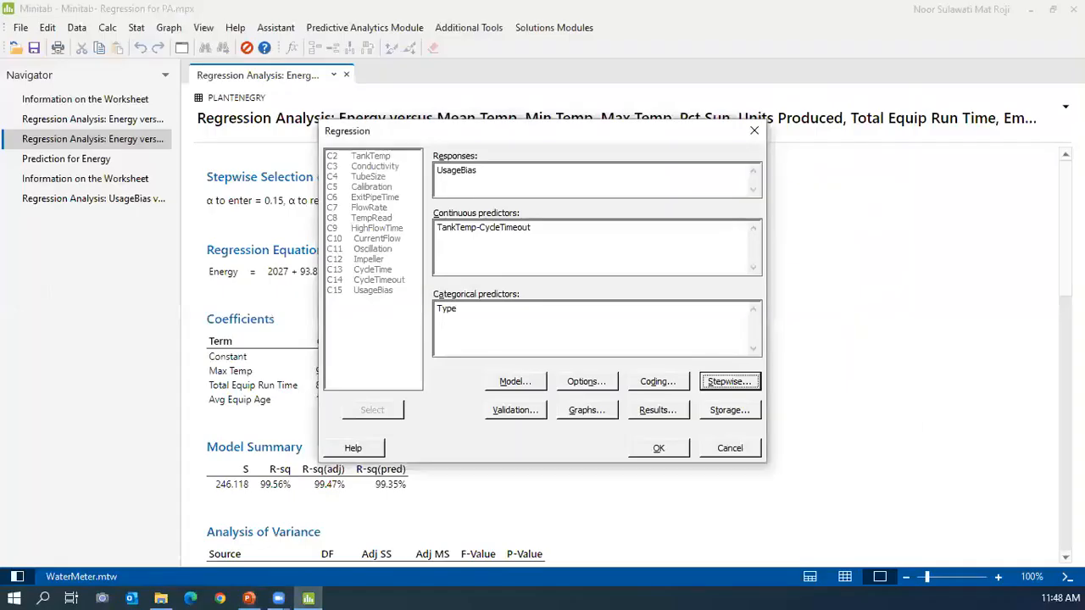
Step: Close the Regression dialog, show the output and data together, and make the PlantEnegry worksheet active
{"action": "left_click", "coordinate": [753, 133]}
{"action": "left_click", "coordinate": [810, 577]}
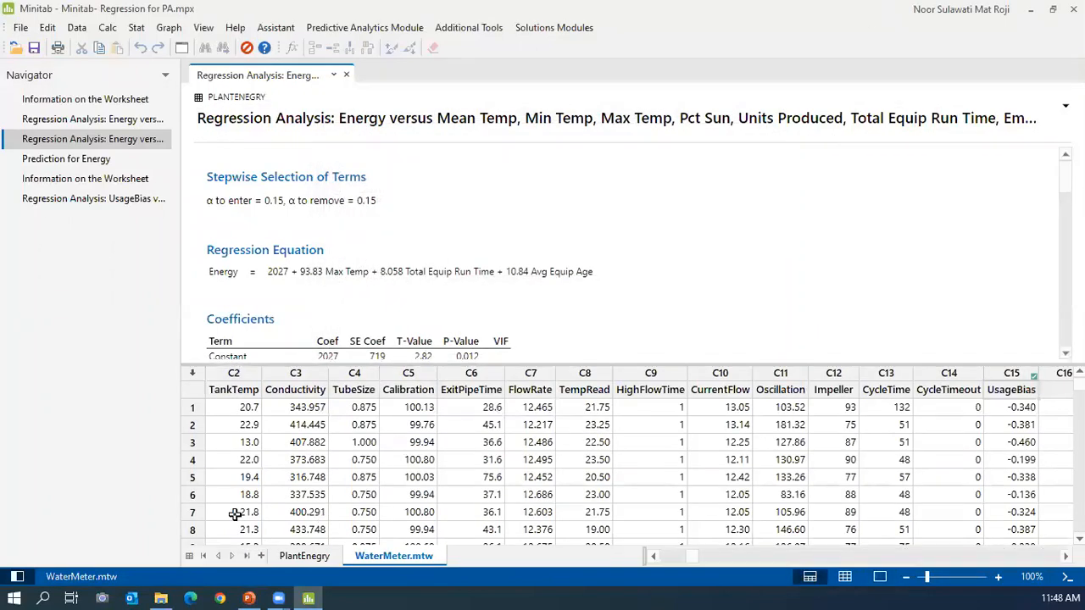
{"action": "left_click", "coordinate": [289, 556]}
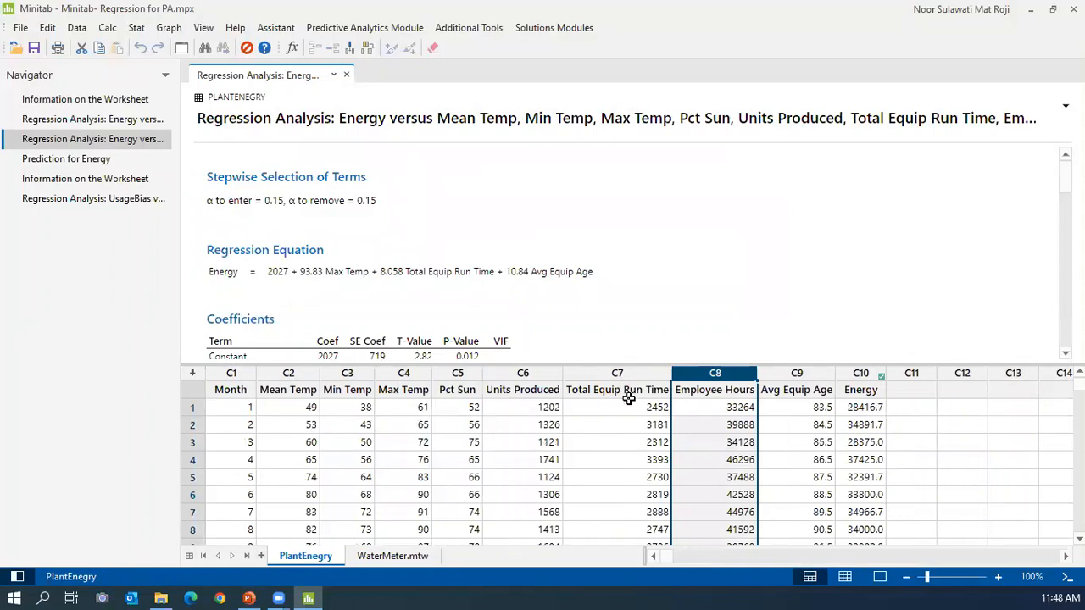
{"action": "left_click", "coordinate": [276, 28]}
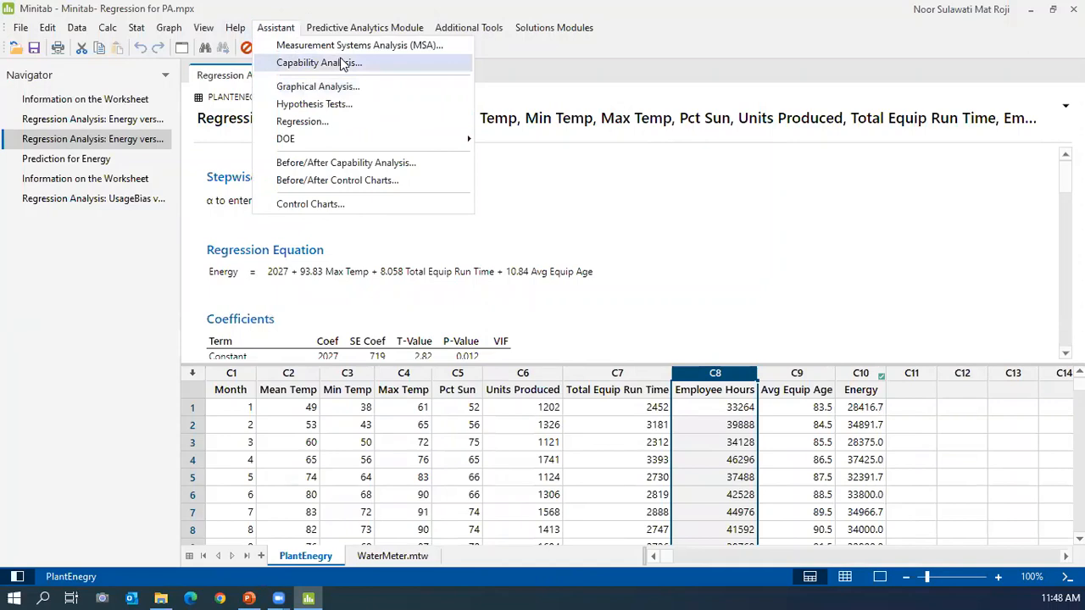
{"action": "left_click", "coordinate": [329, 114]}
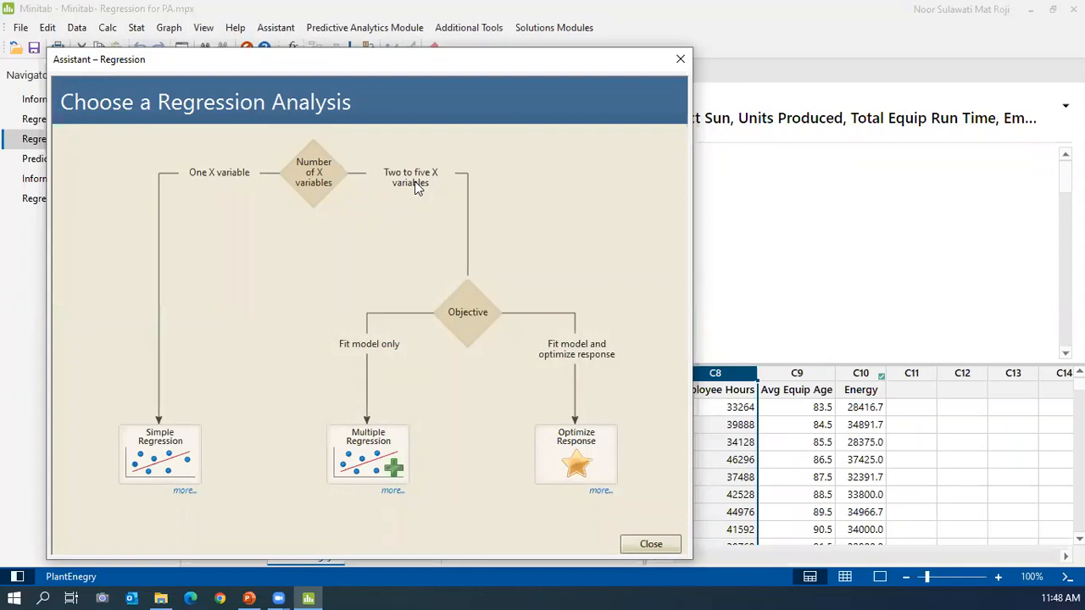
{"action": "left_click", "coordinate": [680, 59]}
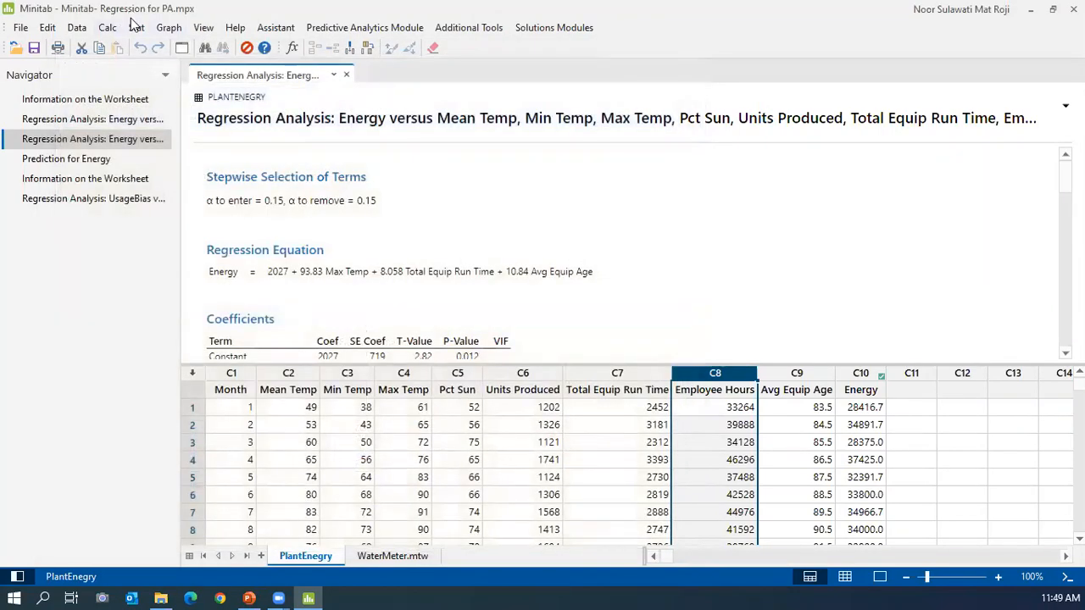
Step: Set up the Assistant's Multiple Regression with Energy as the response and Mean Temp, Units Produced and Employee Hours as continuous X variables
{"action": "left_click", "coordinate": [135, 27]}
{"action": "mouse_move", "coordinate": [278, 32]}
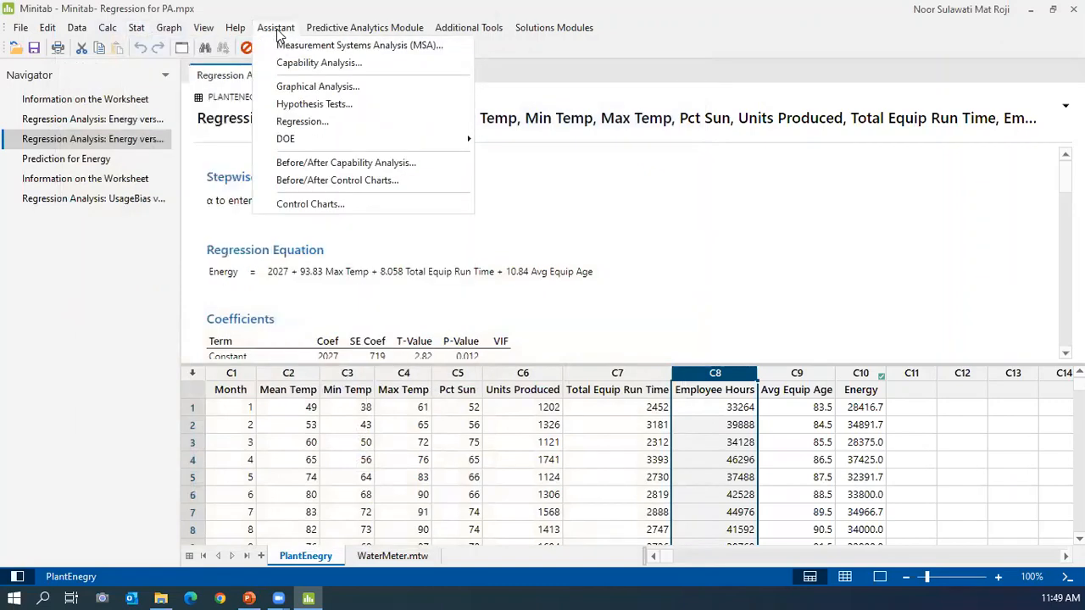
{"action": "left_click", "coordinate": [322, 124]}
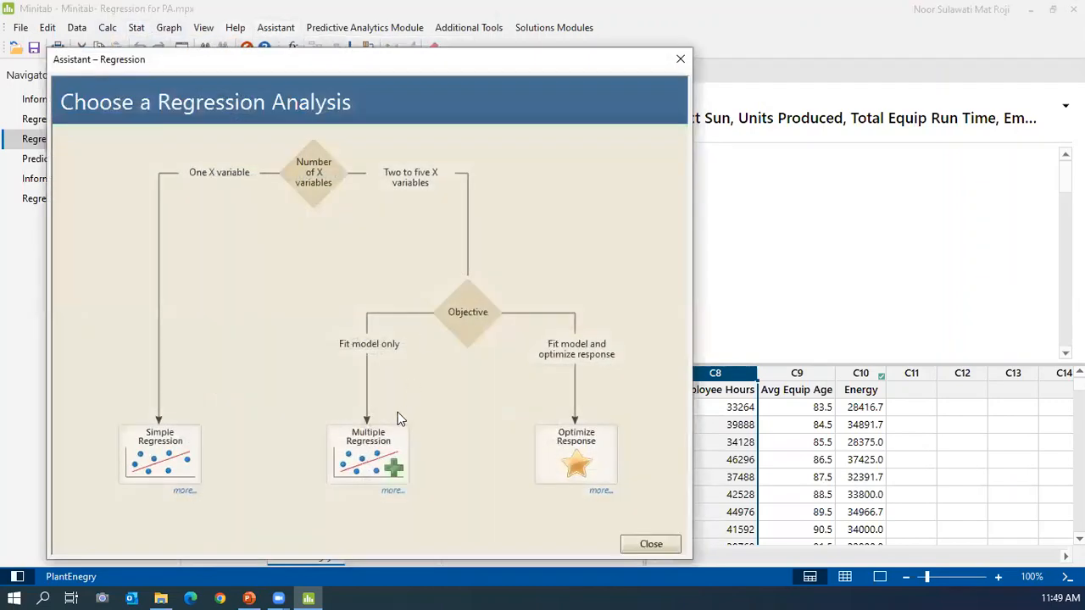
{"action": "left_click", "coordinate": [349, 445]}
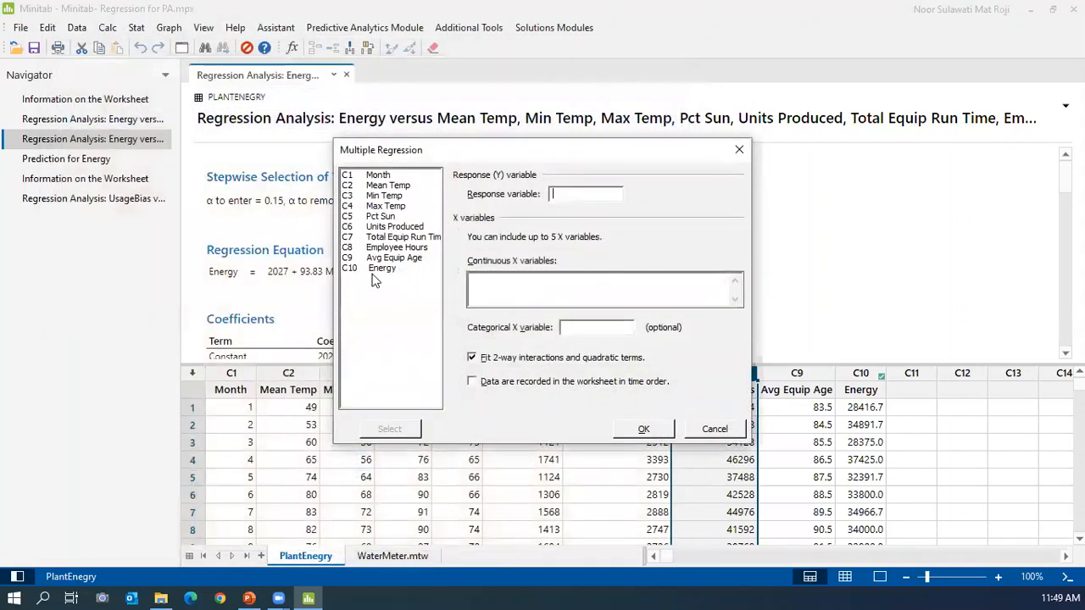
{"action": "left_click", "coordinate": [374, 270]}
{"action": "double_click", "coordinate": [373, 271]}
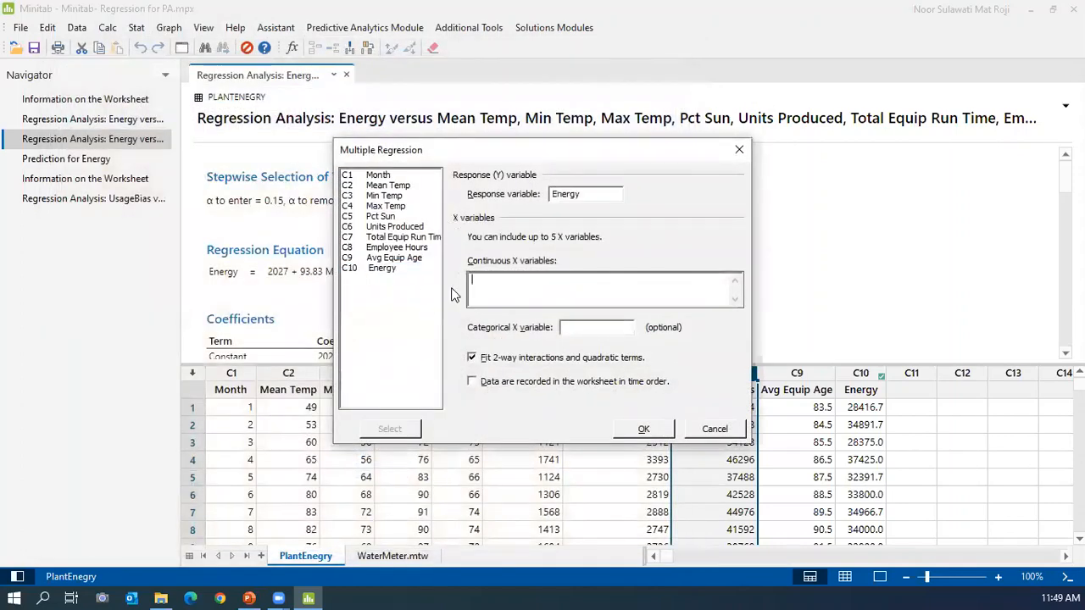
{"action": "double_click", "coordinate": [391, 185]}
{"action": "double_click", "coordinate": [391, 226]}
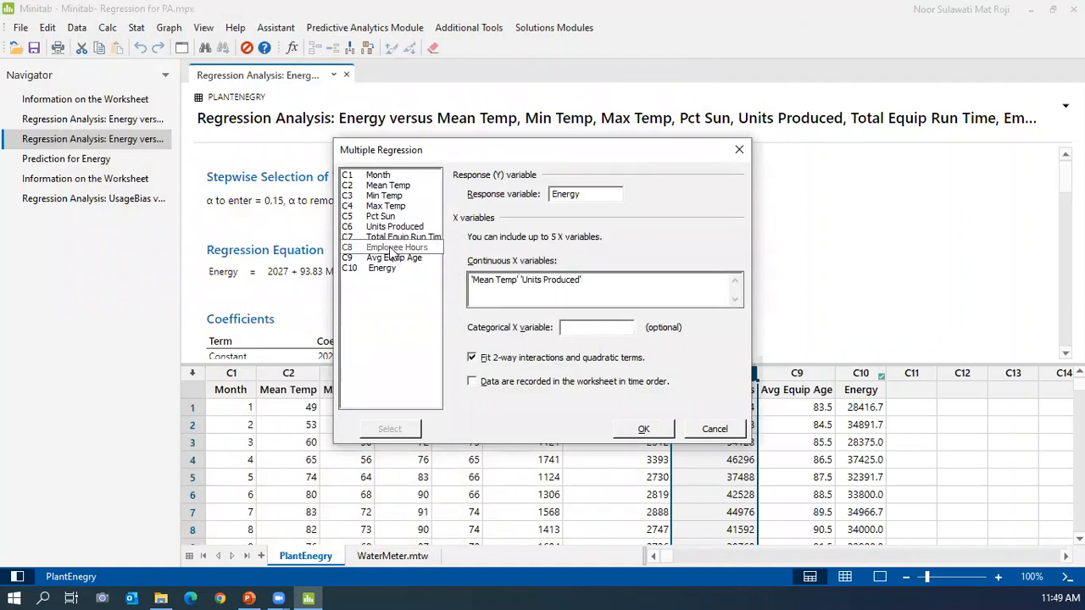
{"action": "double_click", "coordinate": [396, 247]}
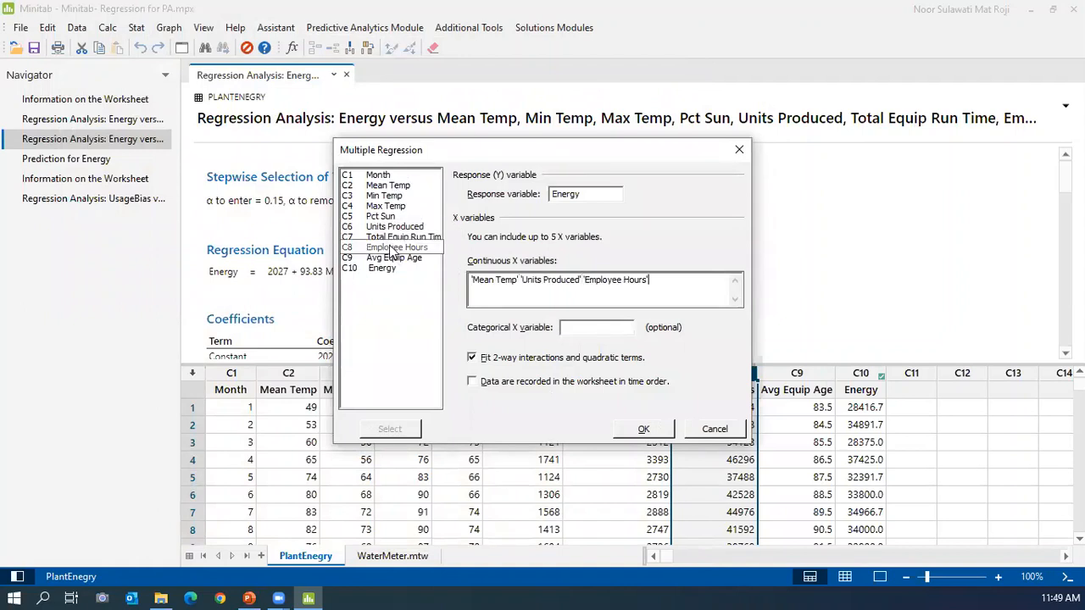
Step: Run the Assistant's Multiple Regression for Energy and view its Summary Report in the output-only layout
{"action": "left_click", "coordinate": [644, 431]}
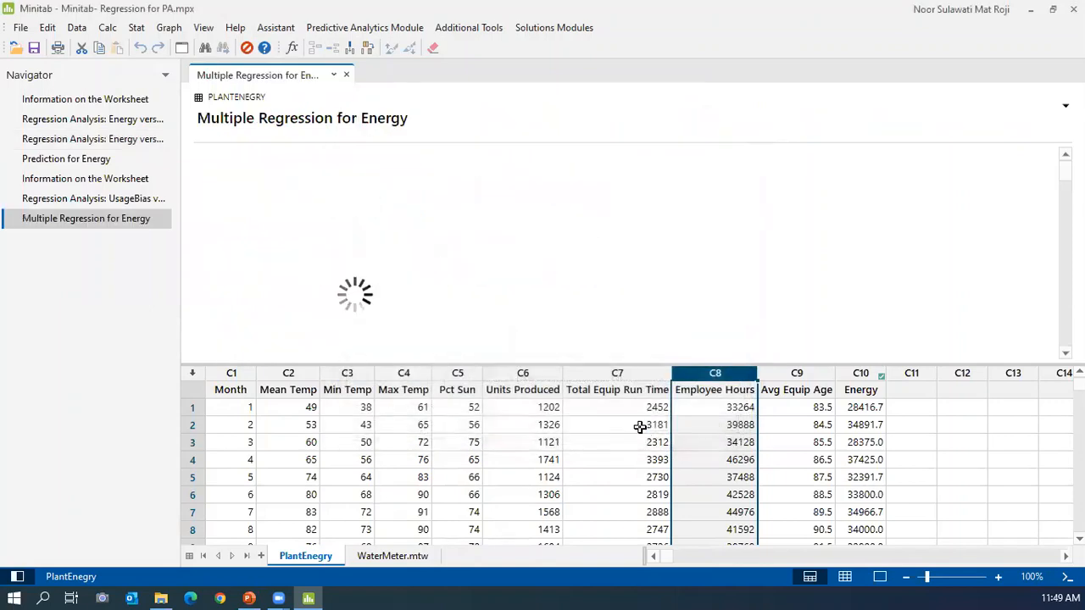
{"action": "left_click", "coordinate": [879, 578]}
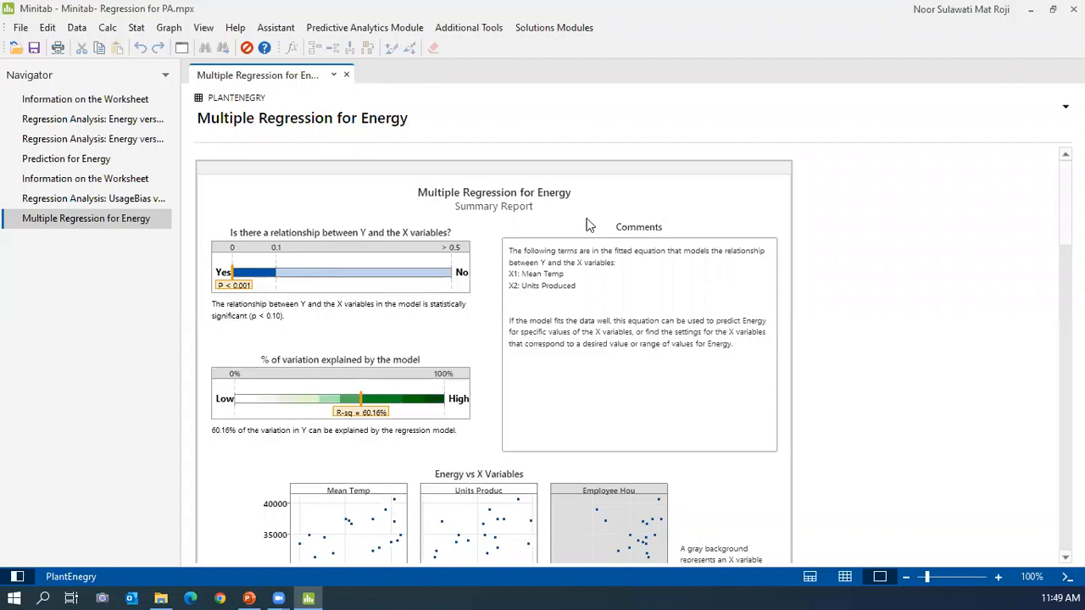
{"action": "scroll", "coordinate": [639, 269], "scroll_direction": "down", "scroll_amount": 5}
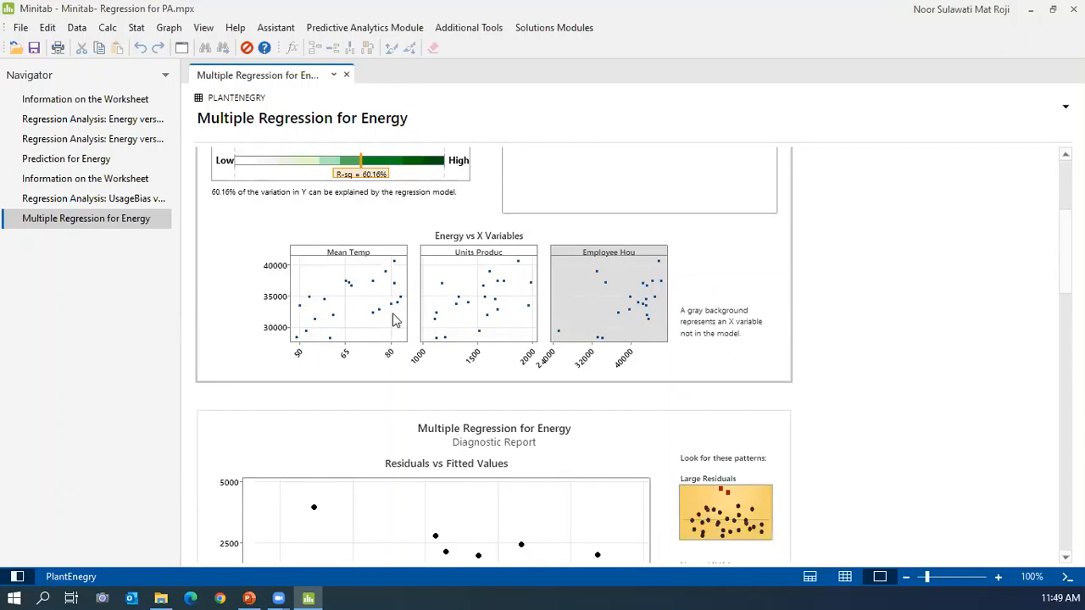
Step: Review the Assistant's Multiple Regression for Energy results, from the Summary Report's scatterplots through the Diagnostic and Model Building Reports to the Report Card
{"action": "scroll", "coordinate": [539, 296], "scroll_direction": "down", "scroll_amount": 8}
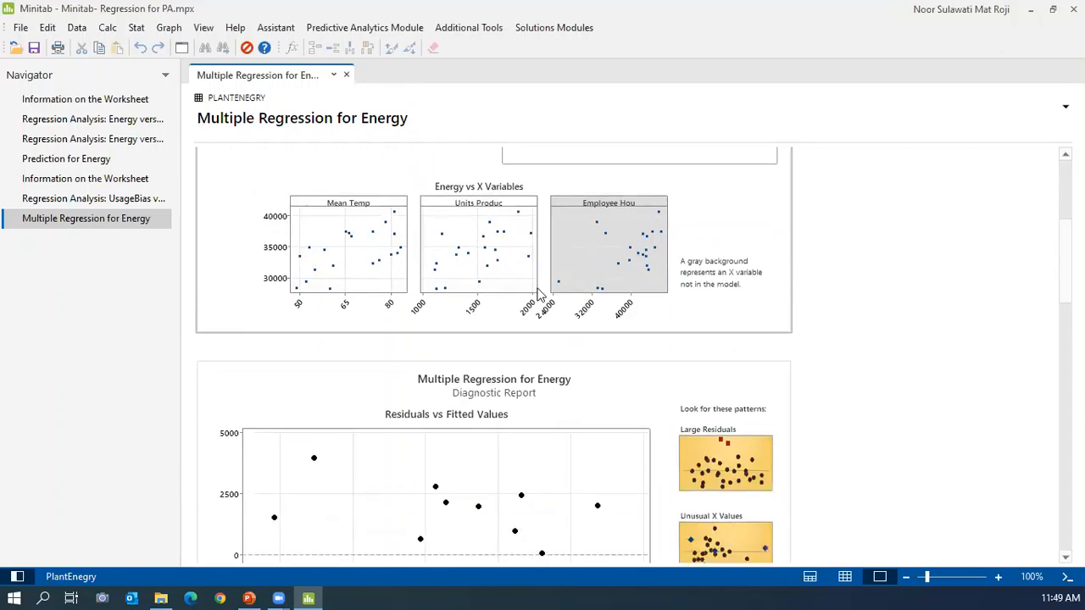
{"action": "scroll", "coordinate": [540, 295], "scroll_direction": "up", "scroll_amount": 5}
{"action": "scroll", "coordinate": [452, 265], "scroll_direction": "down", "scroll_amount": 2}
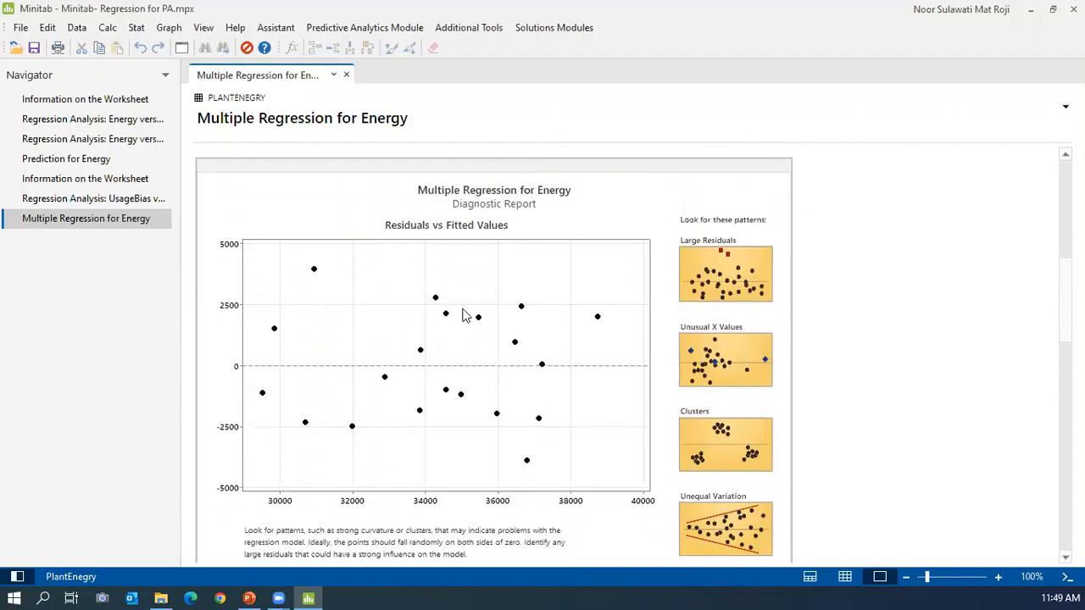
{"action": "scroll", "coordinate": [463, 313], "scroll_direction": "down", "scroll_amount": 10}
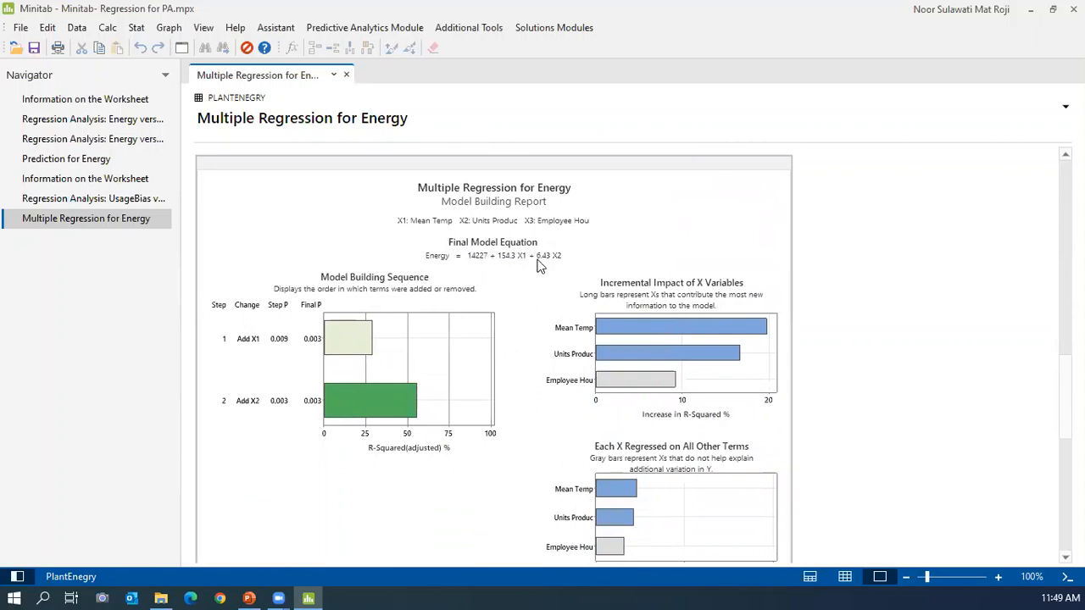
{"action": "scroll", "coordinate": [495, 264], "scroll_direction": "down", "scroll_amount": 10}
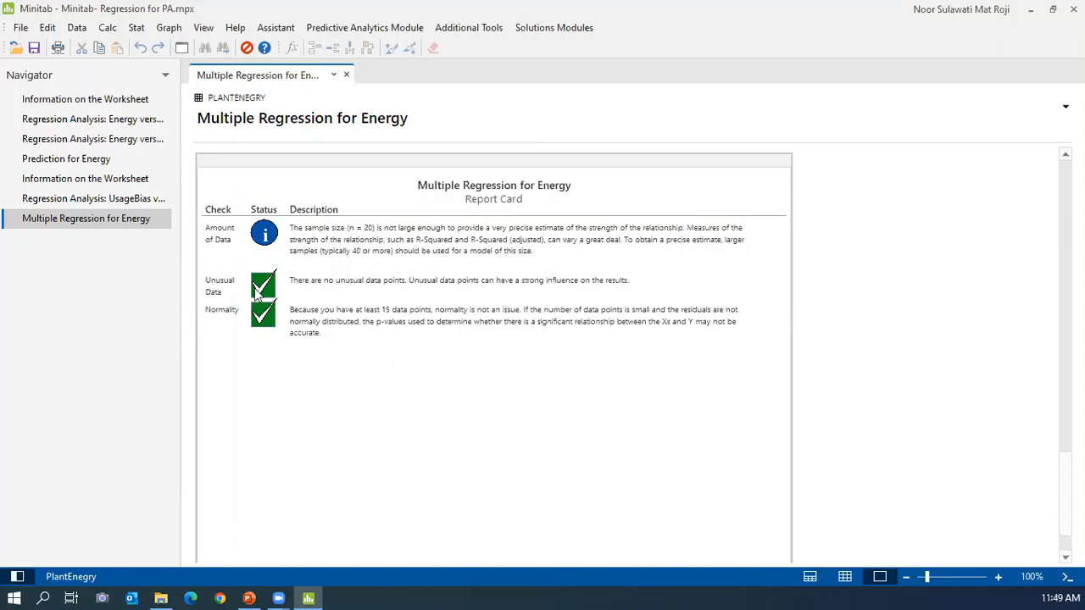
Step: Show the first Energy regression analysis side by side with the Assistant's Multiple Regression for Energy report
{"action": "left_click", "coordinate": [52, 123]}
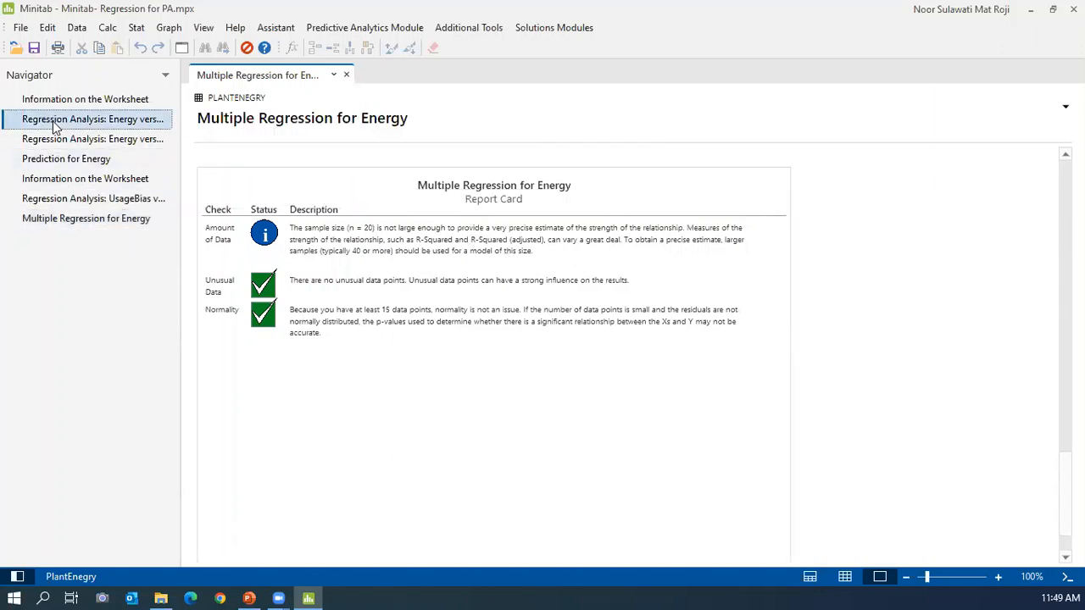
{"action": "right_click", "coordinate": [89, 220]}
{"action": "left_click", "coordinate": [216, 224]}
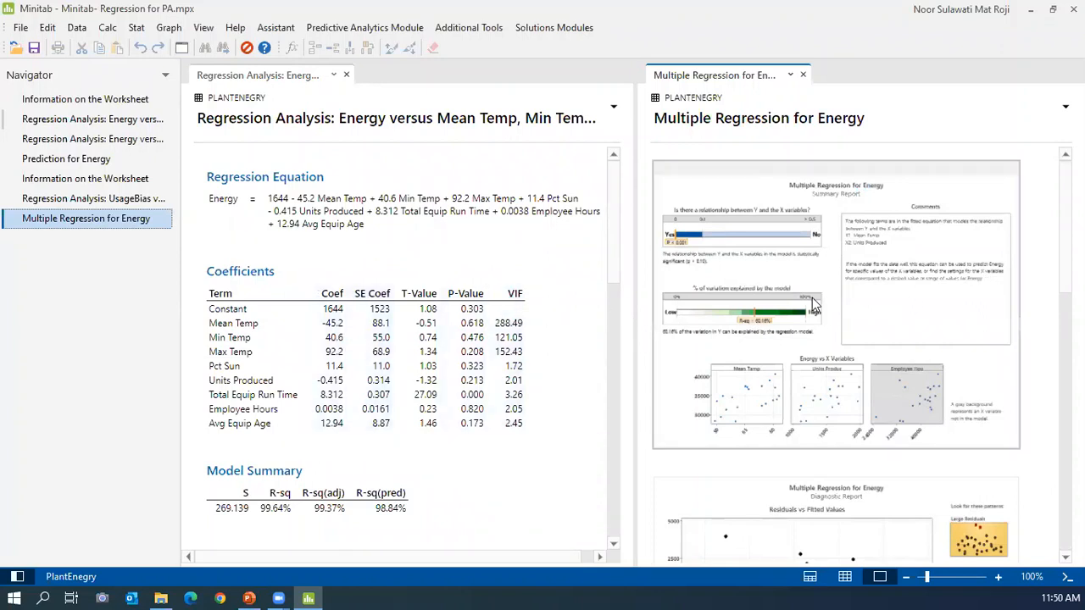
Step: Switch to the PowerPoint slide show and advance from the Assistant Menu slide to the closing question slide
{"action": "left_click", "coordinate": [250, 596]}
{"action": "left_click", "coordinate": [251, 596]}
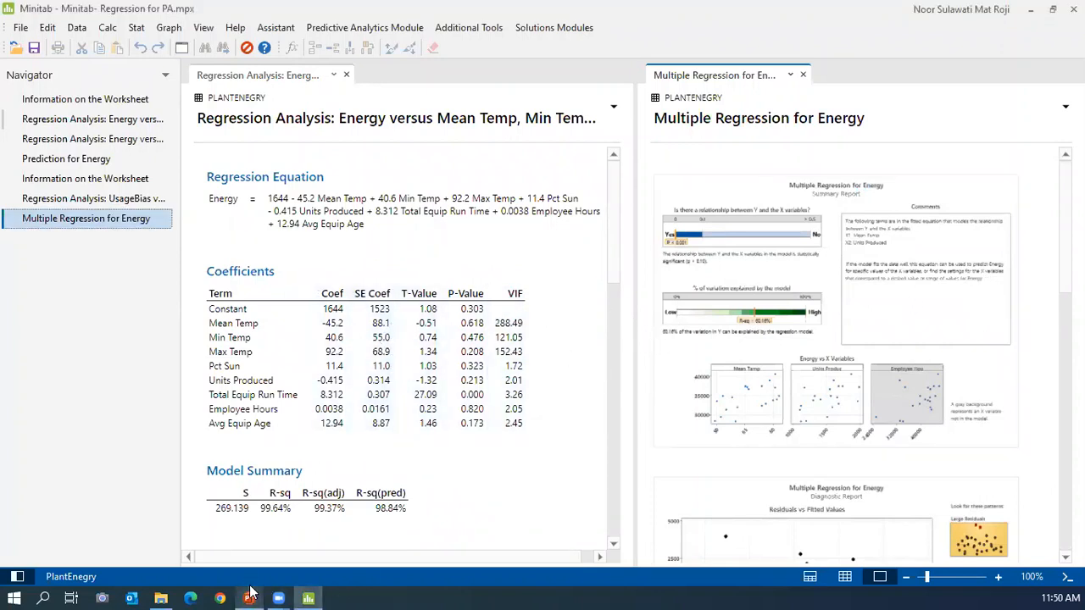
{"action": "left_click", "coordinate": [251, 596]}
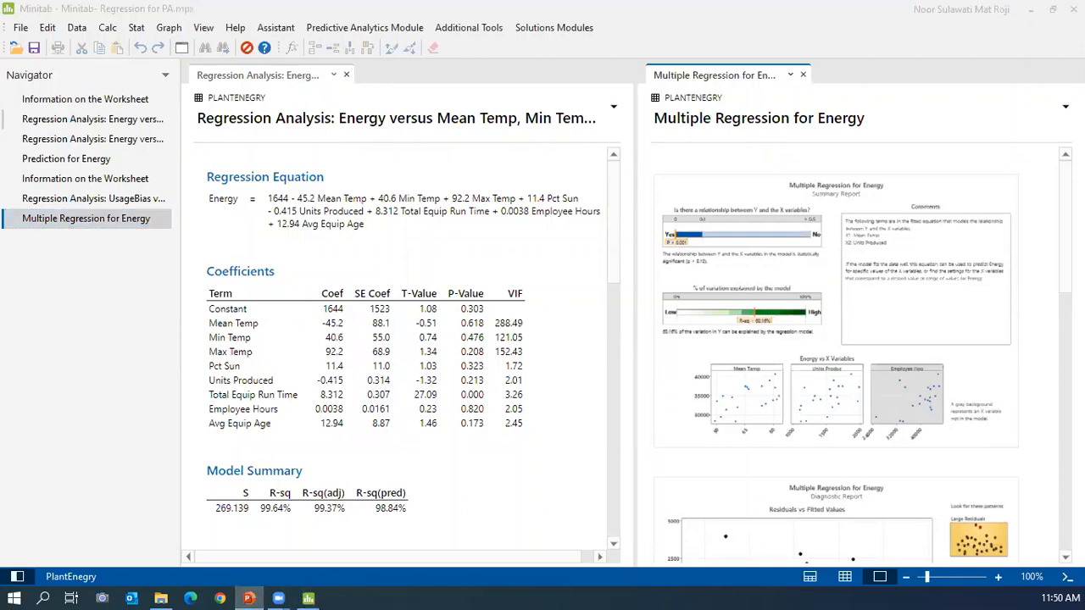
{"action": "left_click", "coordinate": [240, 510]}
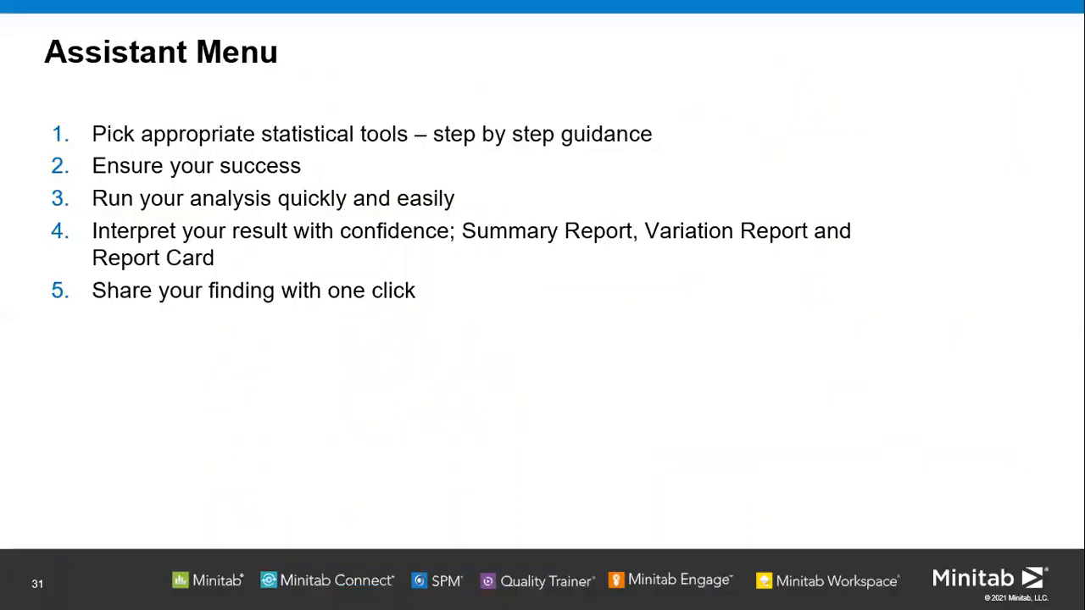
{"action": "key", "text": "Right"}
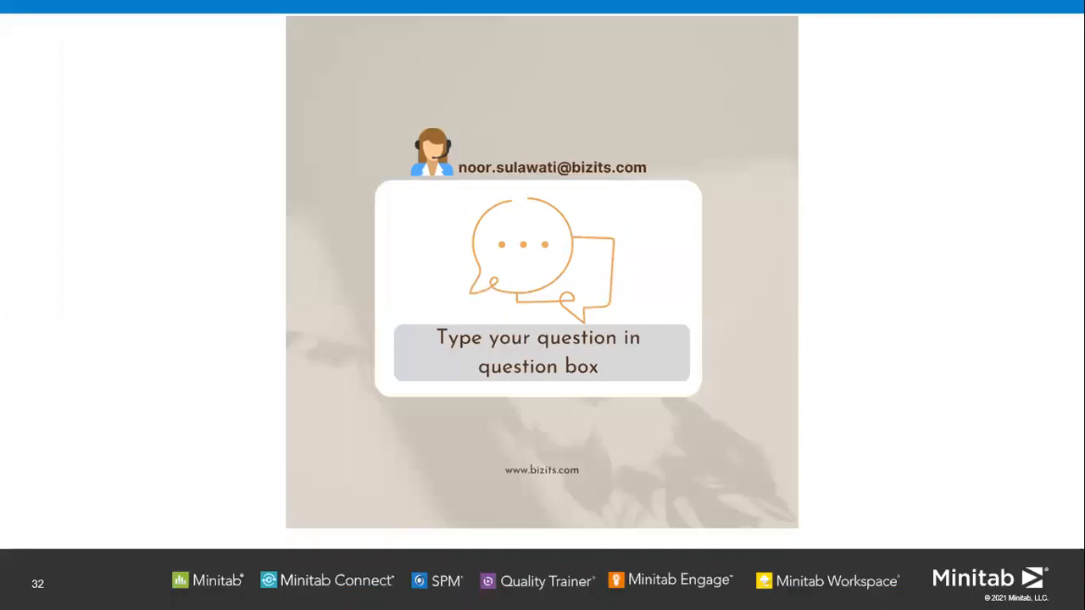
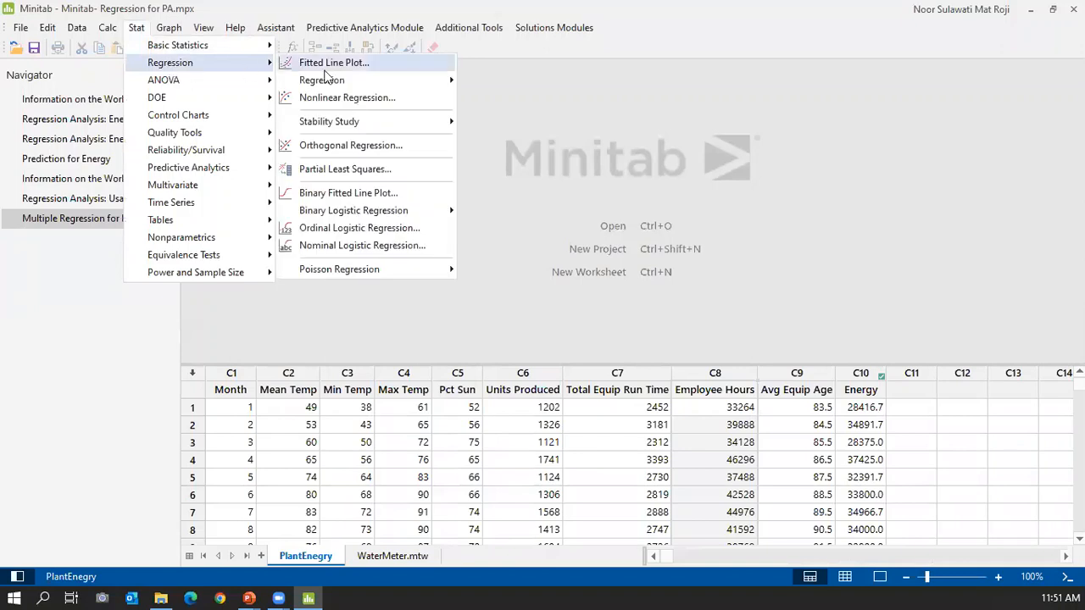
Step: Set up Fit Regression Model with Energy as the response and Mean Temp through Avg Equip Age as continuous predictors, replacing UsageBias
{"action": "mouse_move", "coordinate": [322, 80]}
{"action": "left_click", "coordinate": [521, 79]}
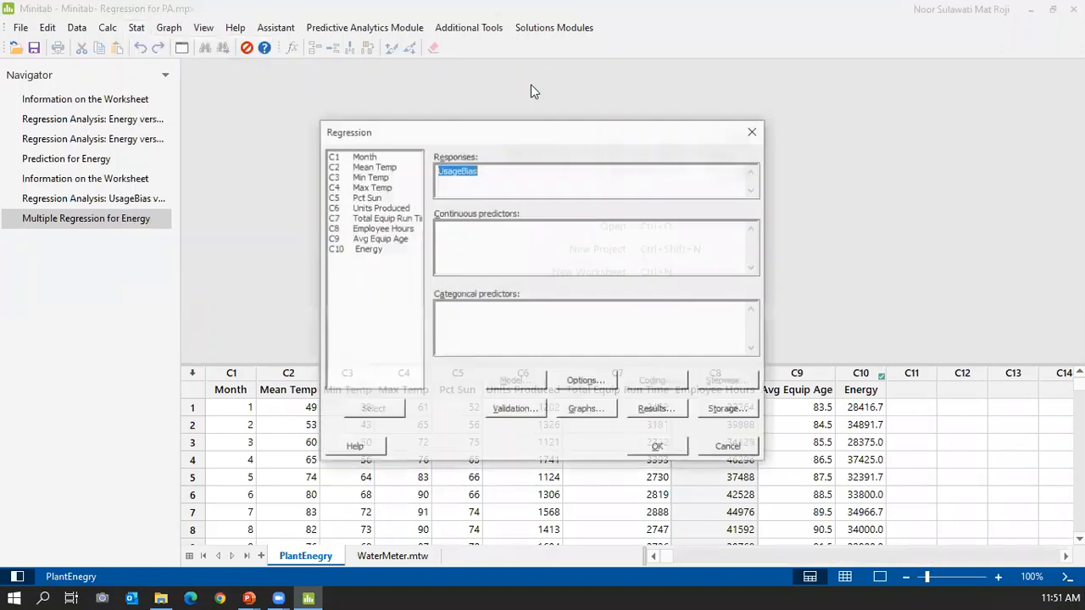
{"action": "left_click", "coordinate": [456, 230]}
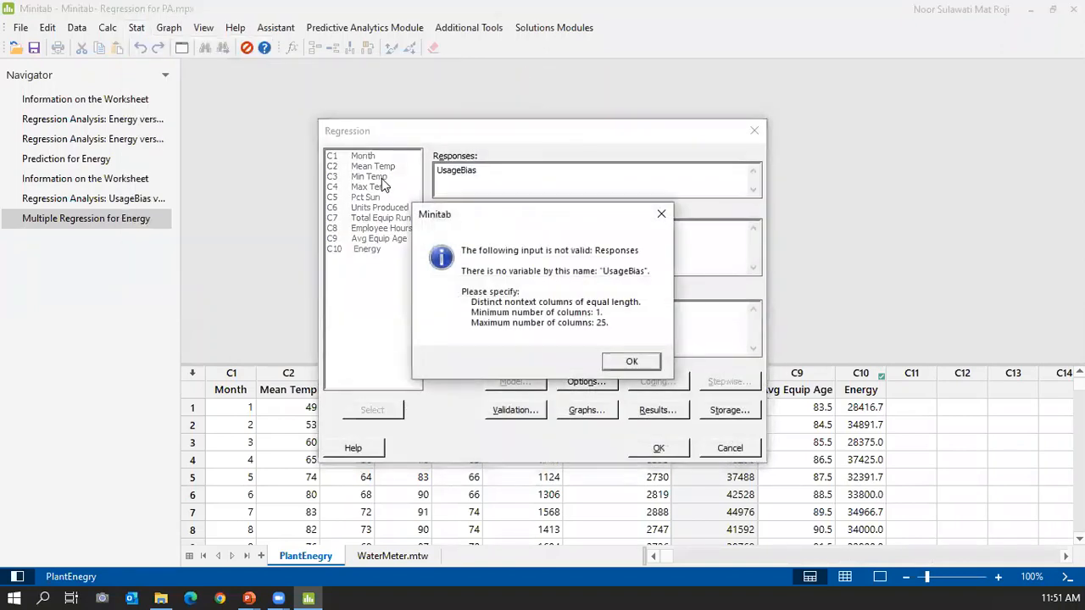
{"action": "left_click", "coordinate": [661, 217]}
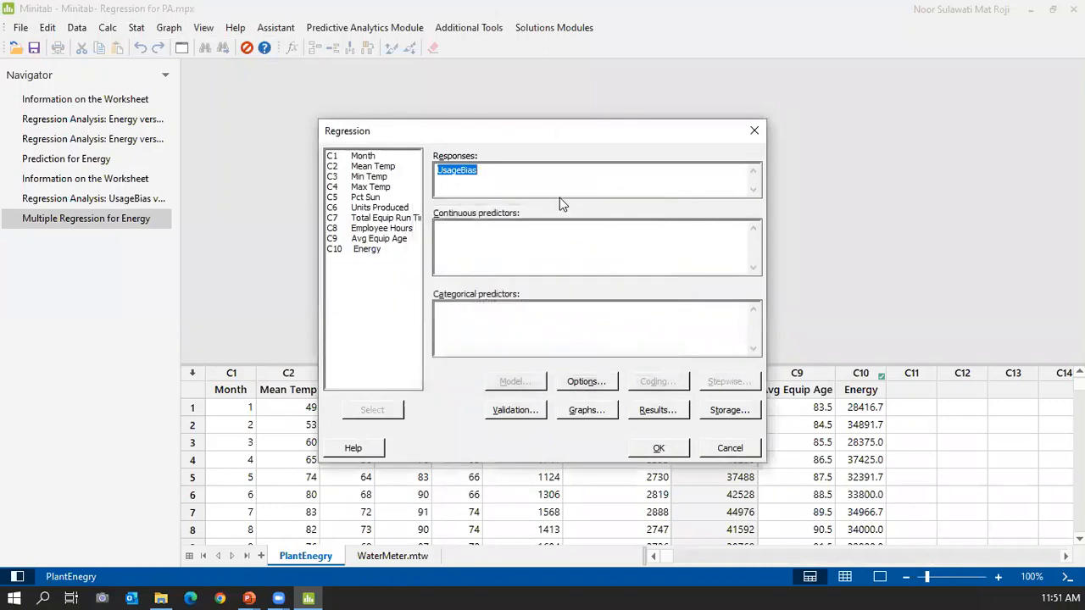
{"action": "key", "text": "Delete"}
{"action": "double_click", "coordinate": [368, 249]}
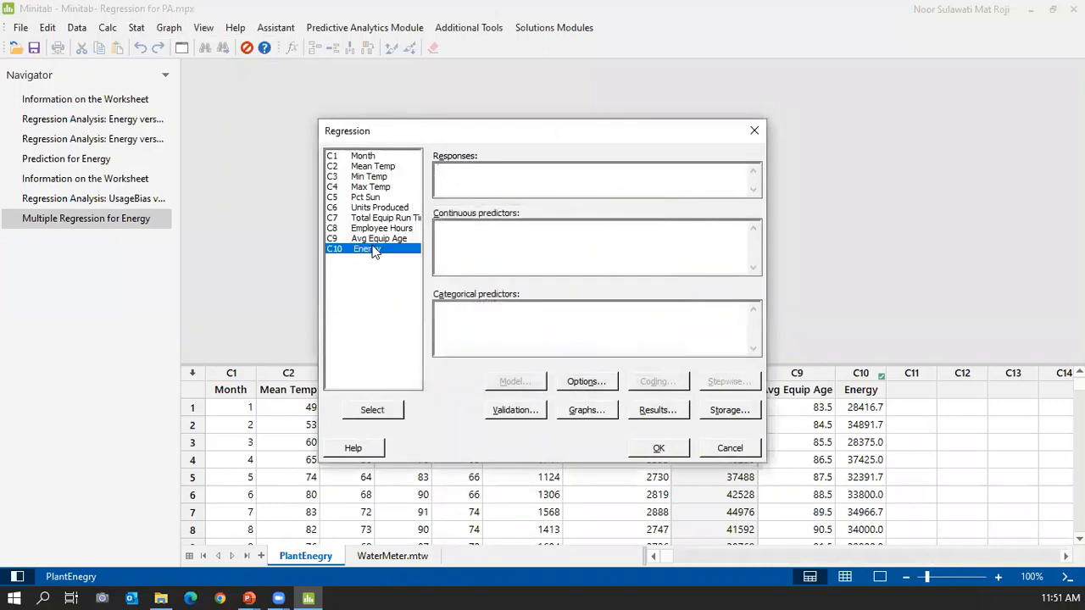
{"action": "left_click_drag", "start_coordinate": [373, 167], "coordinate": [379, 242]}
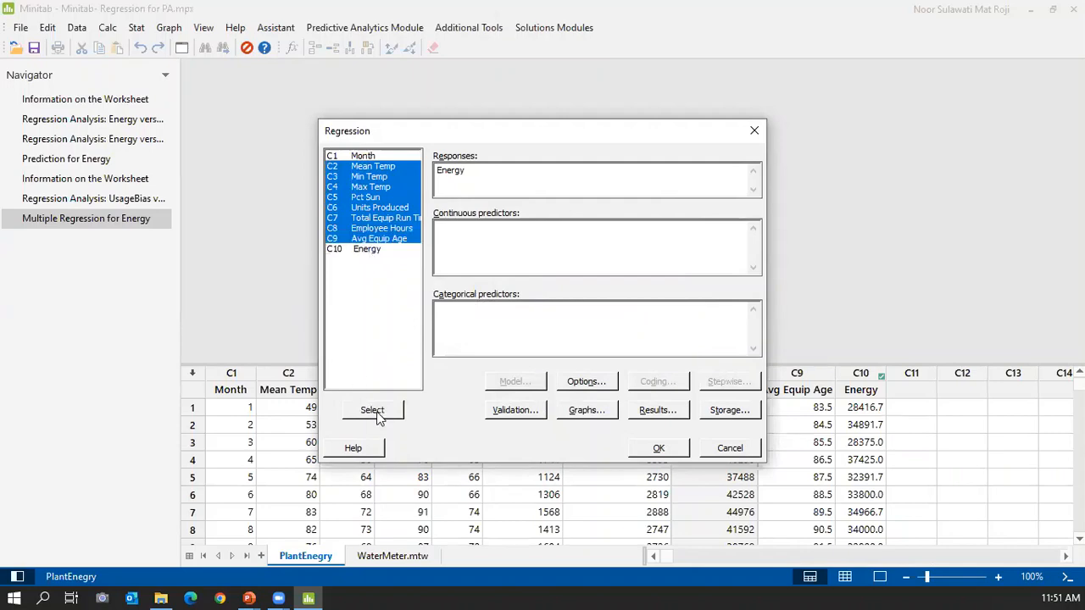
{"action": "left_click", "coordinate": [372, 410]}
Step: Choose Stepwise as the regression's term selection method, then close the Stepwise and Regression dialogs without running the analysis
{"action": "left_click", "coordinate": [726, 382]}
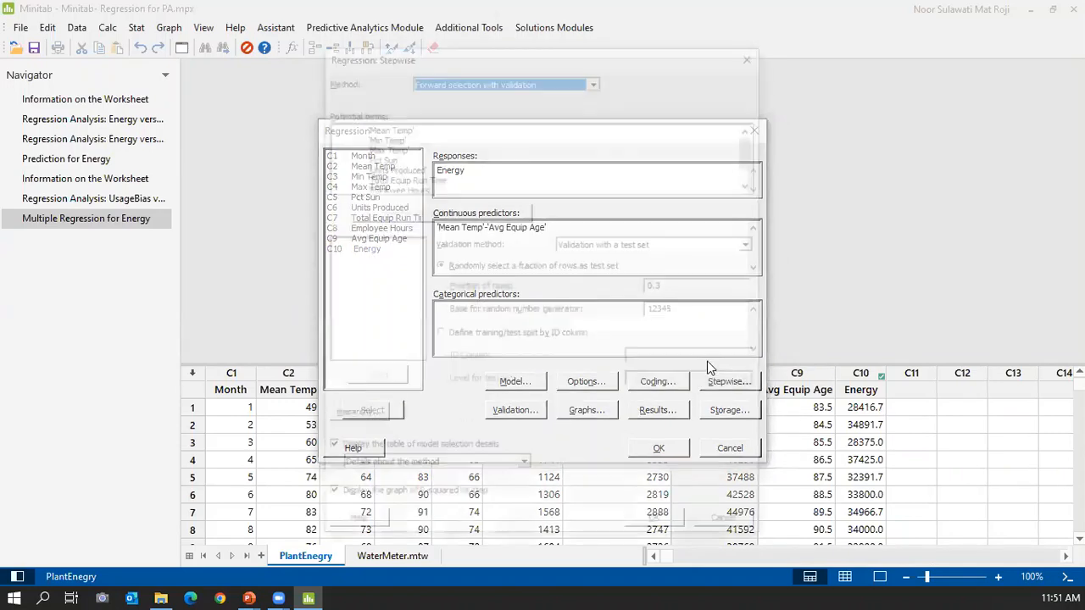
{"action": "left_click", "coordinate": [559, 80]}
{"action": "left_click", "coordinate": [552, 103]}
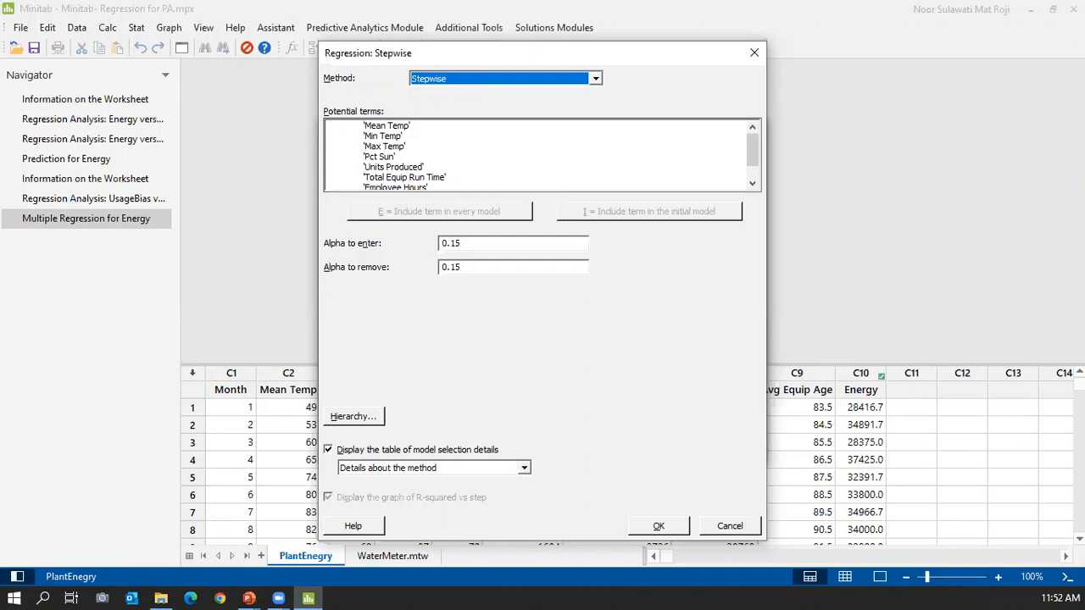
{"action": "key", "text": "alt+Tab"}
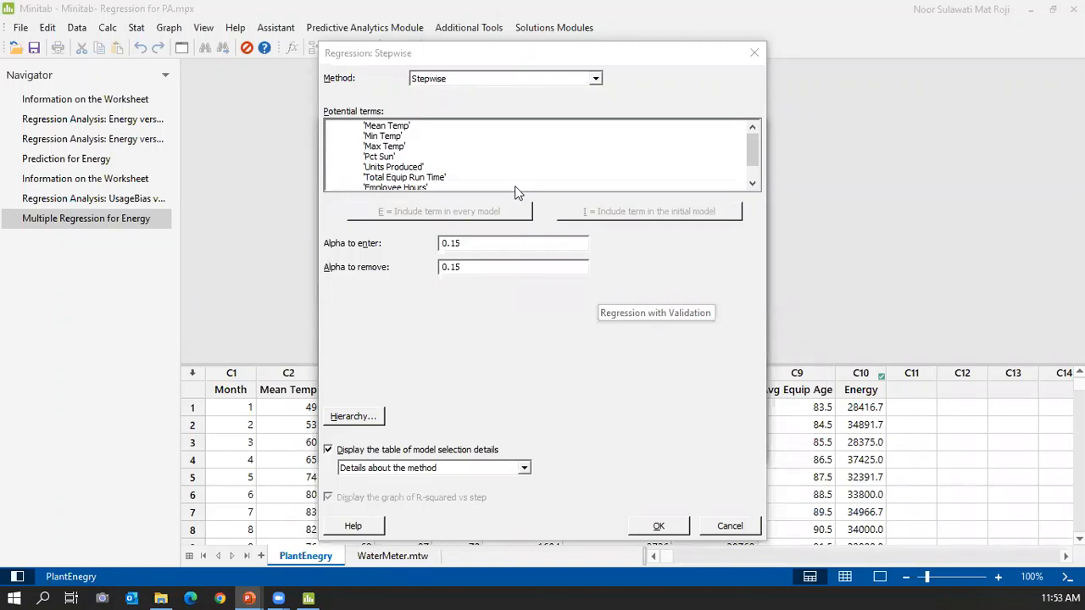
{"action": "left_click", "coordinate": [754, 53]}
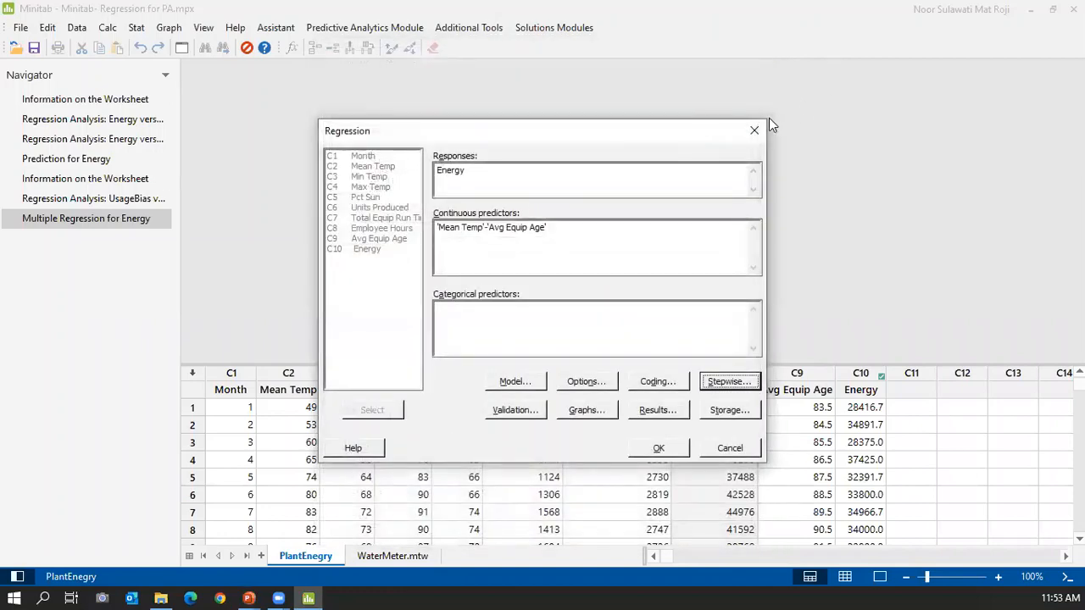
{"action": "left_click", "coordinate": [754, 133]}
Step: Open the first Energy regression output and examine its Analysis of Variance p-values, coefficients and regression equation
{"action": "double_click", "coordinate": [73, 123]}
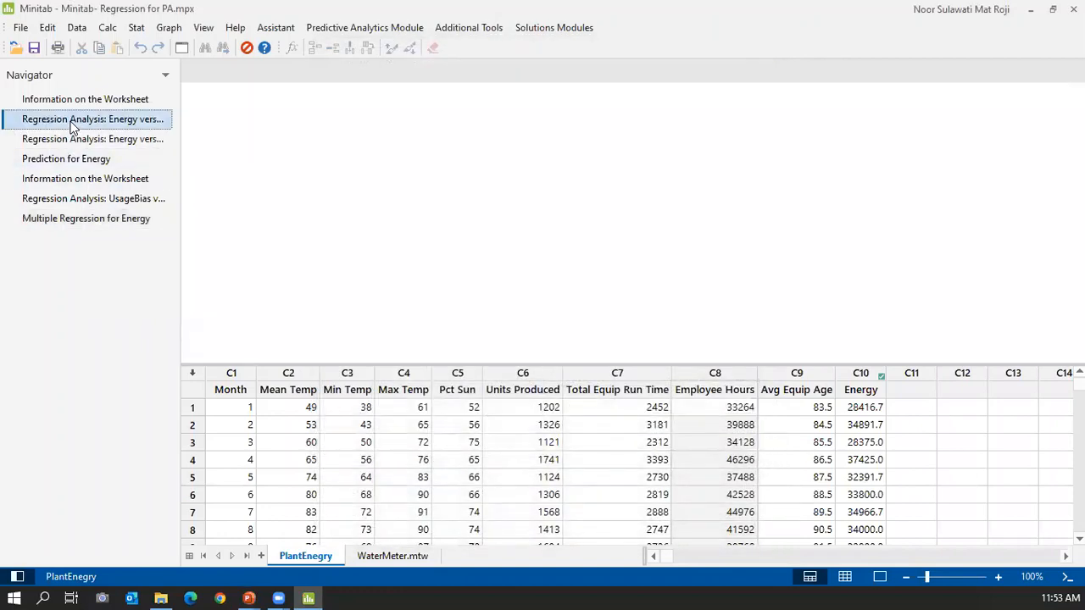
{"action": "scroll", "coordinate": [487, 295], "scroll_direction": "down", "scroll_amount": 10}
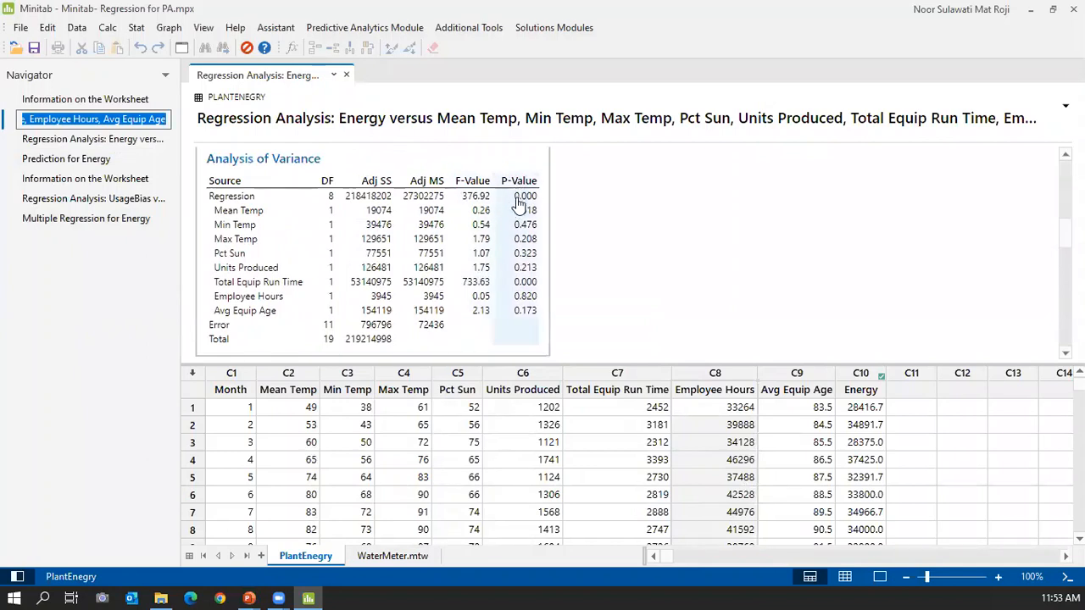
{"action": "left_click", "coordinate": [566, 200]}
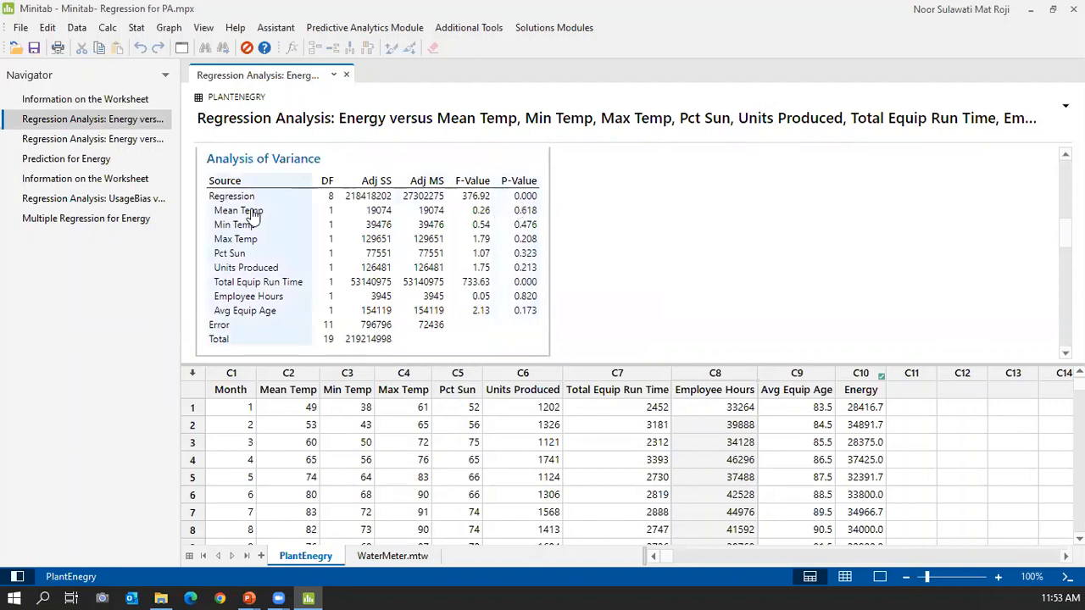
{"action": "scroll", "coordinate": [250, 220], "scroll_direction": "up", "scroll_amount": 3}
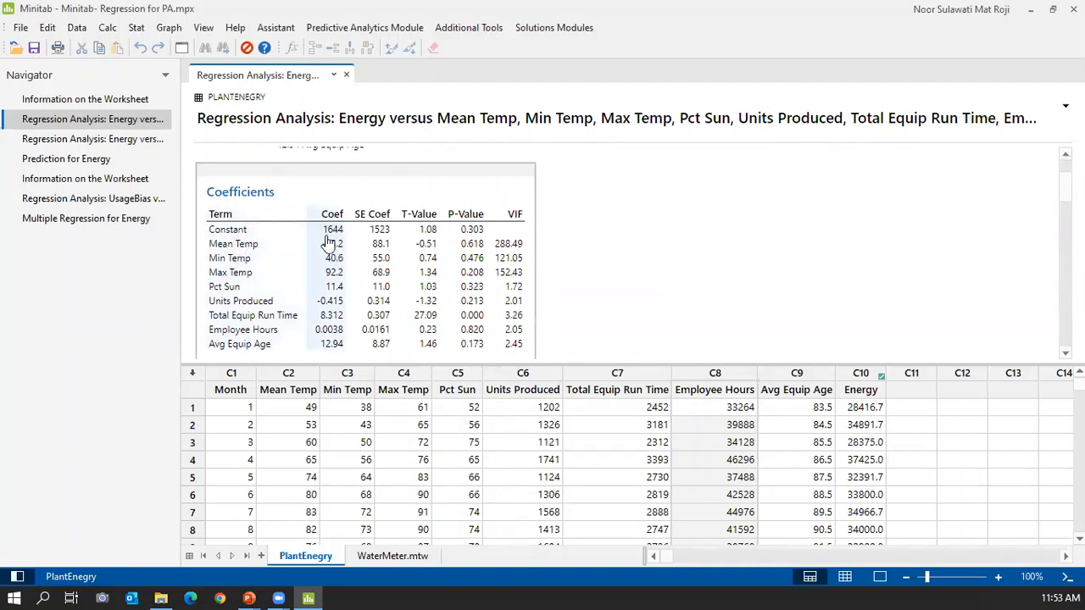
{"action": "scroll", "coordinate": [370, 244], "scroll_direction": "up", "scroll_amount": 2}
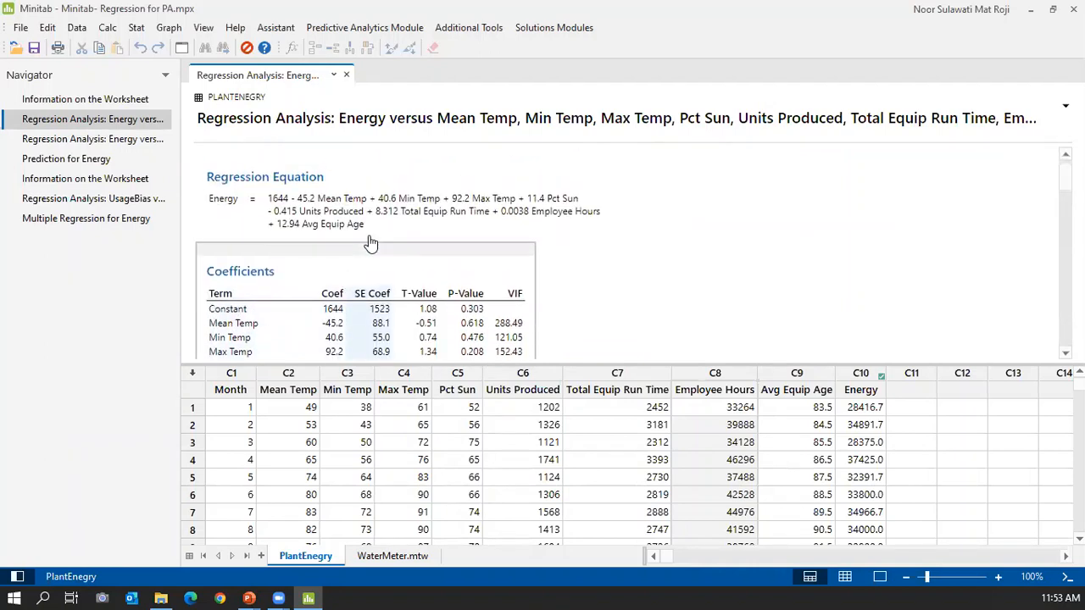
Step: Open the stepwise Energy regression output and examine its equation, coefficients, model summary and Analysis of Variance
{"action": "left_click", "coordinate": [25, 140]}
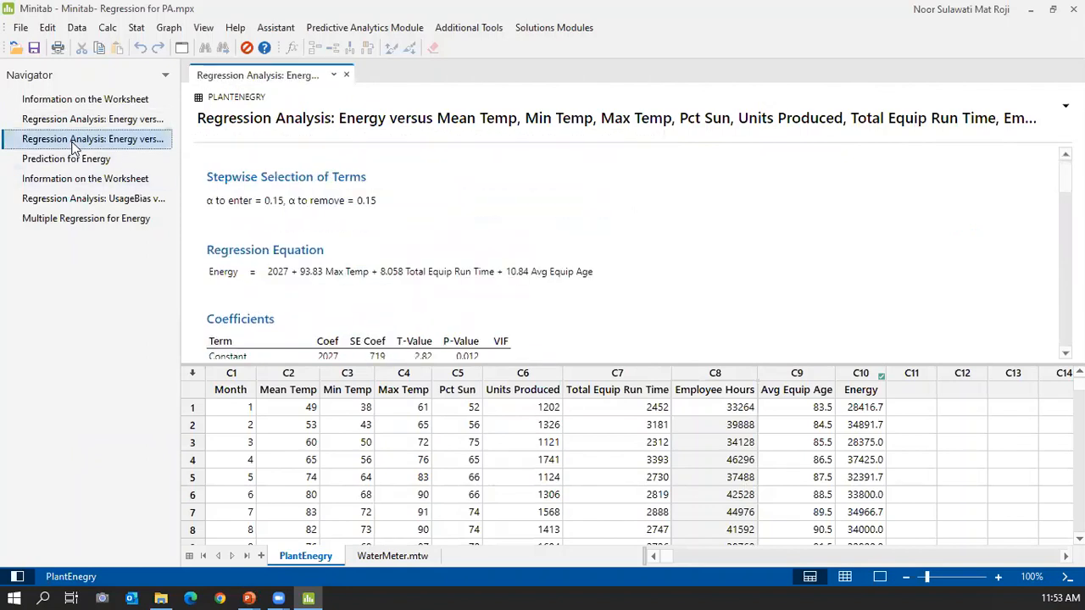
{"action": "scroll", "coordinate": [334, 280], "scroll_direction": "down", "scroll_amount": 4}
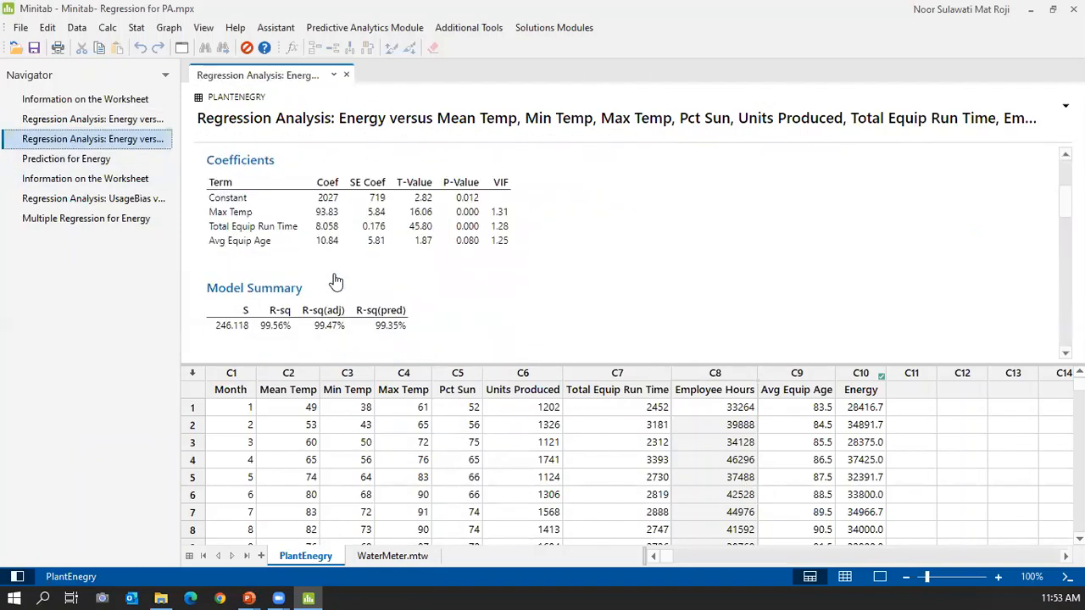
{"action": "scroll", "coordinate": [334, 283], "scroll_direction": "up", "scroll_amount": 2}
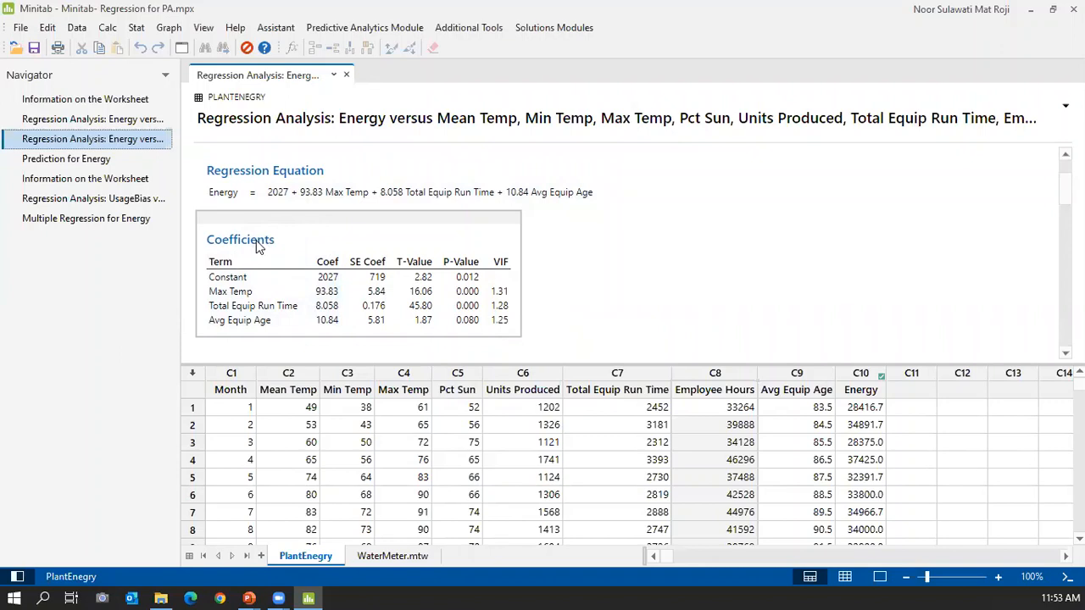
{"action": "scroll", "coordinate": [258, 246], "scroll_direction": "down", "scroll_amount": 3}
{"action": "scroll", "coordinate": [260, 245], "scroll_direction": "up", "scroll_amount": 1}
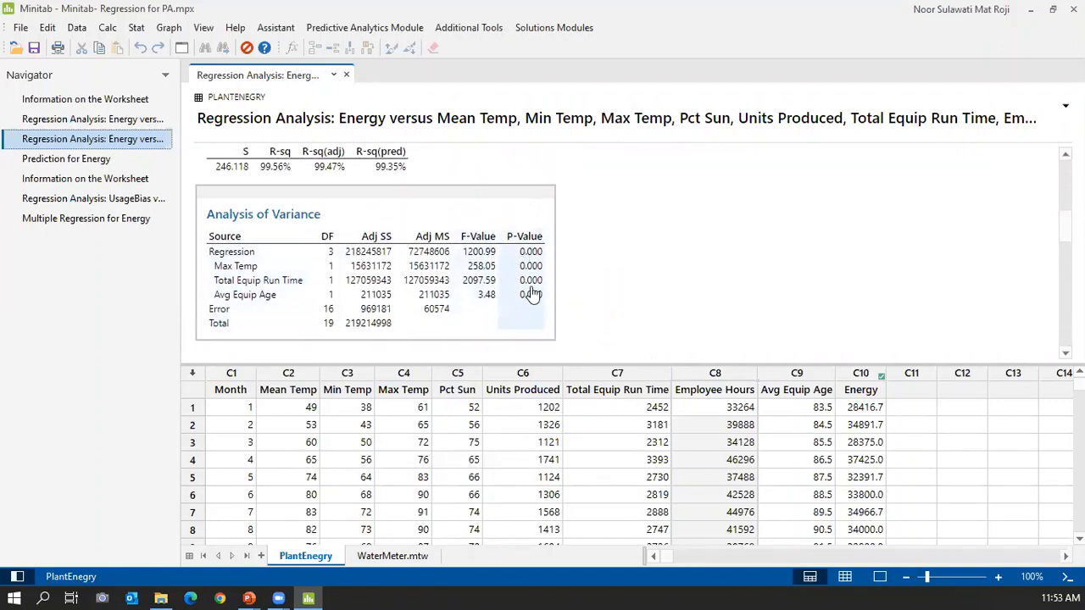
{"action": "scroll", "coordinate": [533, 274], "scroll_direction": "up", "scroll_amount": 1}
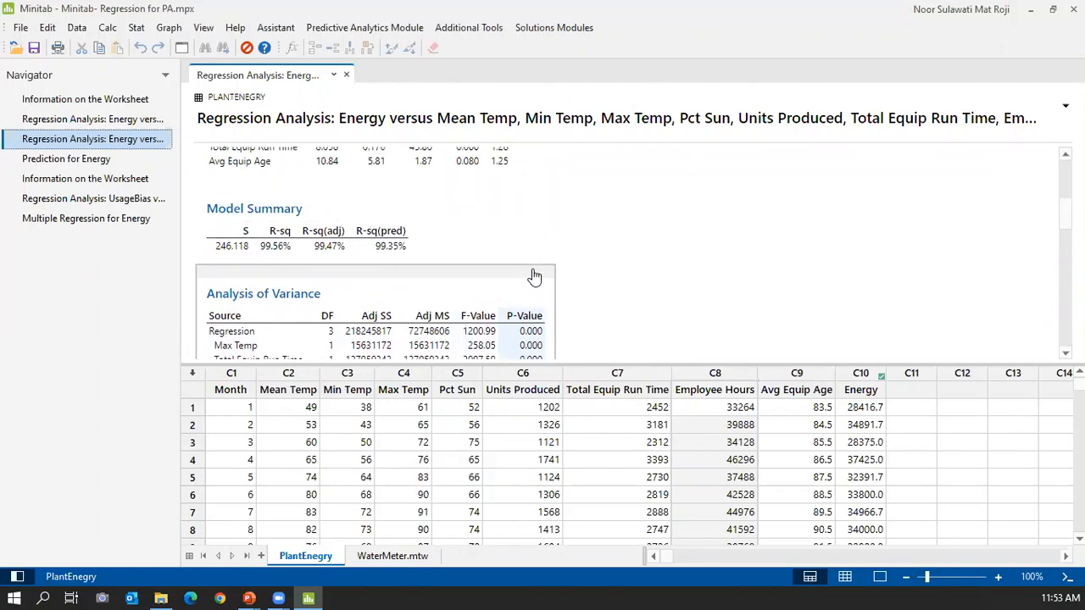
{"action": "scroll", "coordinate": [533, 275], "scroll_direction": "down", "scroll_amount": 1}
{"action": "scroll", "coordinate": [534, 274], "scroll_direction": "up", "scroll_amount": 2}
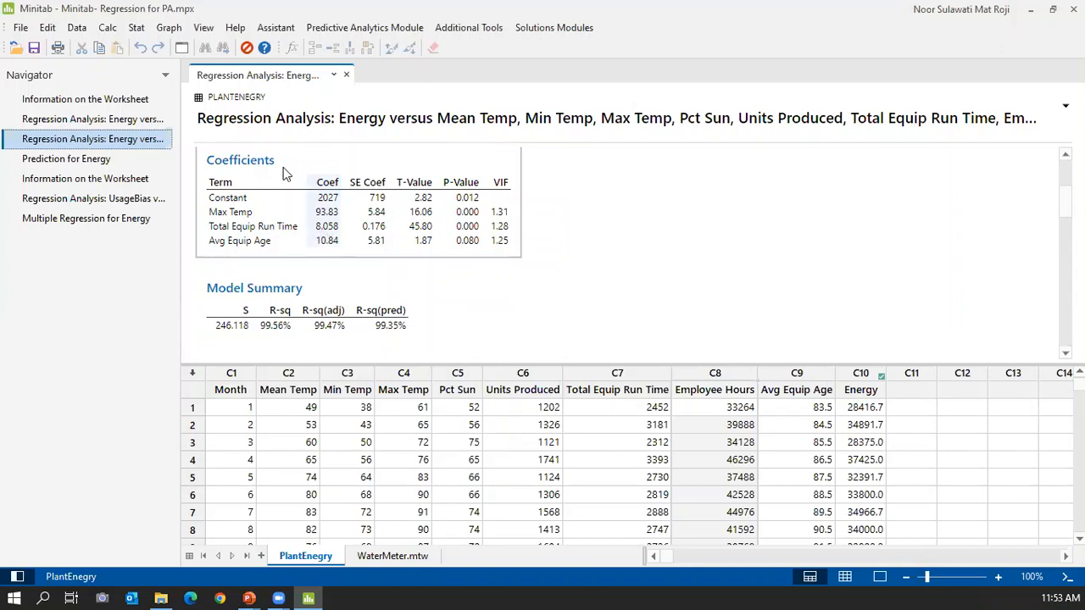
{"action": "left_click", "coordinate": [137, 27]}
{"action": "mouse_move", "coordinate": [174, 66]}
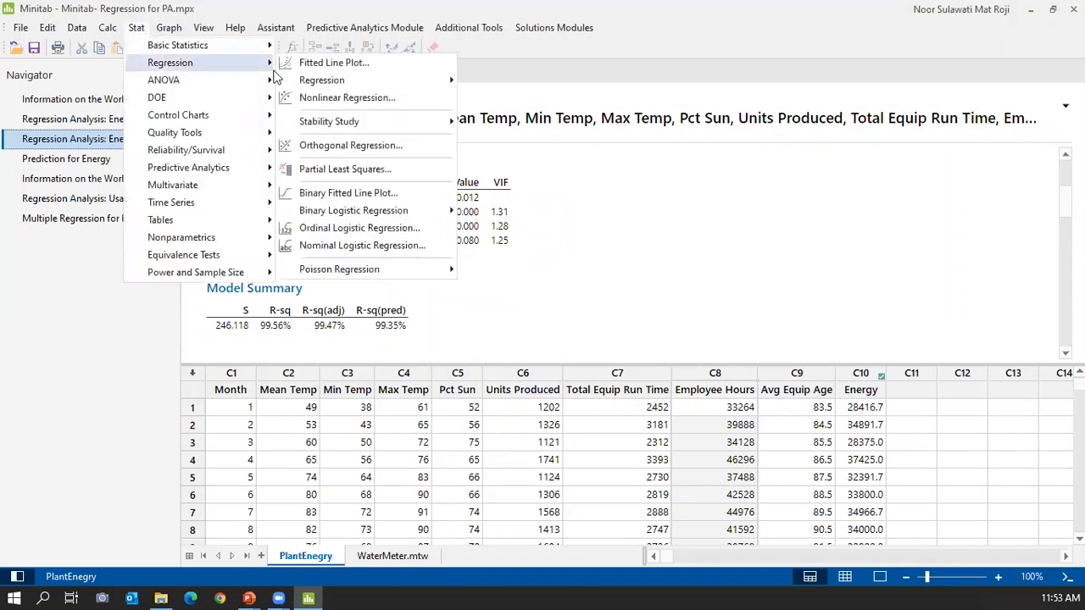
{"action": "mouse_move", "coordinate": [356, 79]}
{"action": "left_click", "coordinate": [526, 81]}
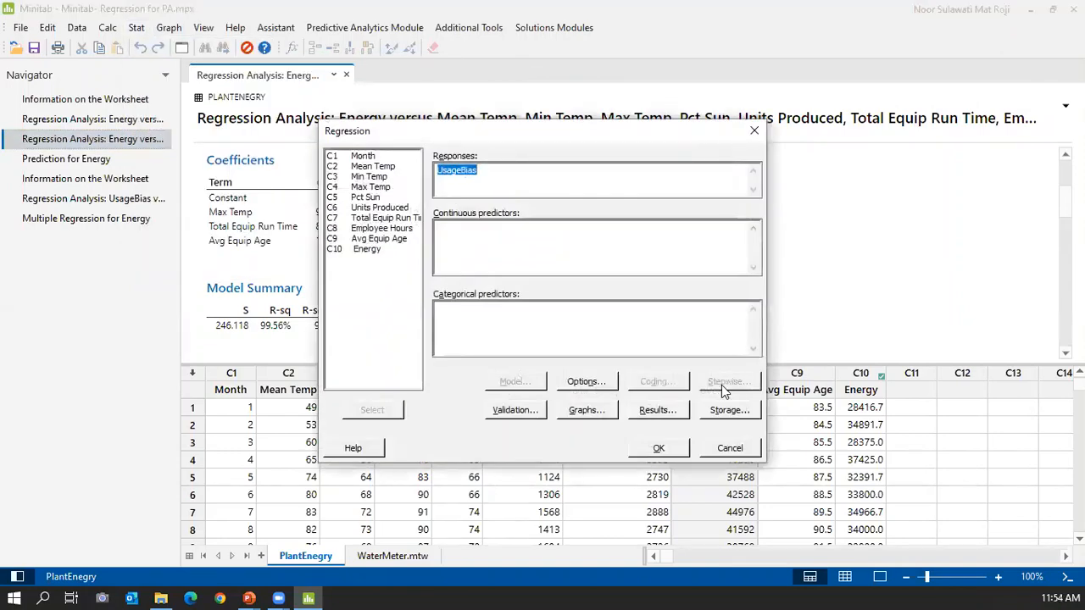
{"action": "left_click", "coordinate": [754, 128]}
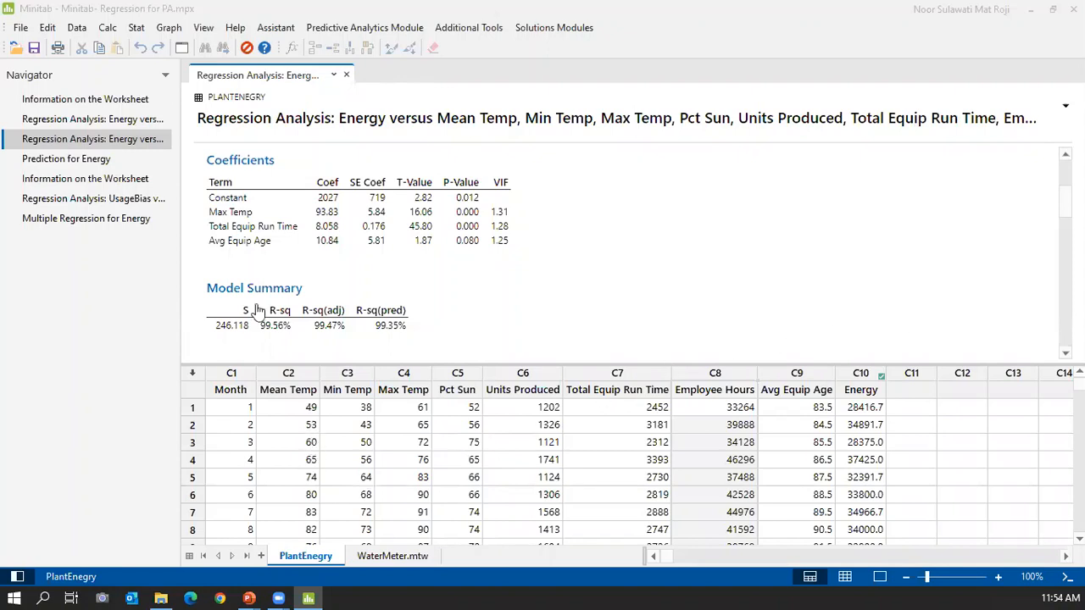
Step: Open the Fit Regression Model setup for the PlantEnegry worksheet and set Energy as the response
{"action": "left_click", "coordinate": [181, 48]}
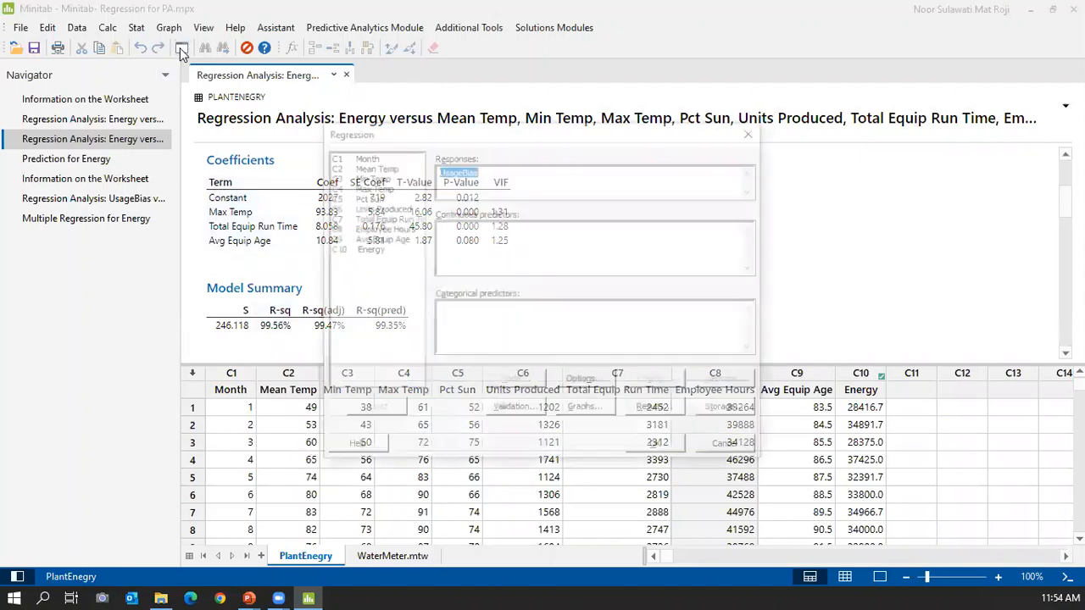
{"action": "left_click", "coordinate": [752, 134]}
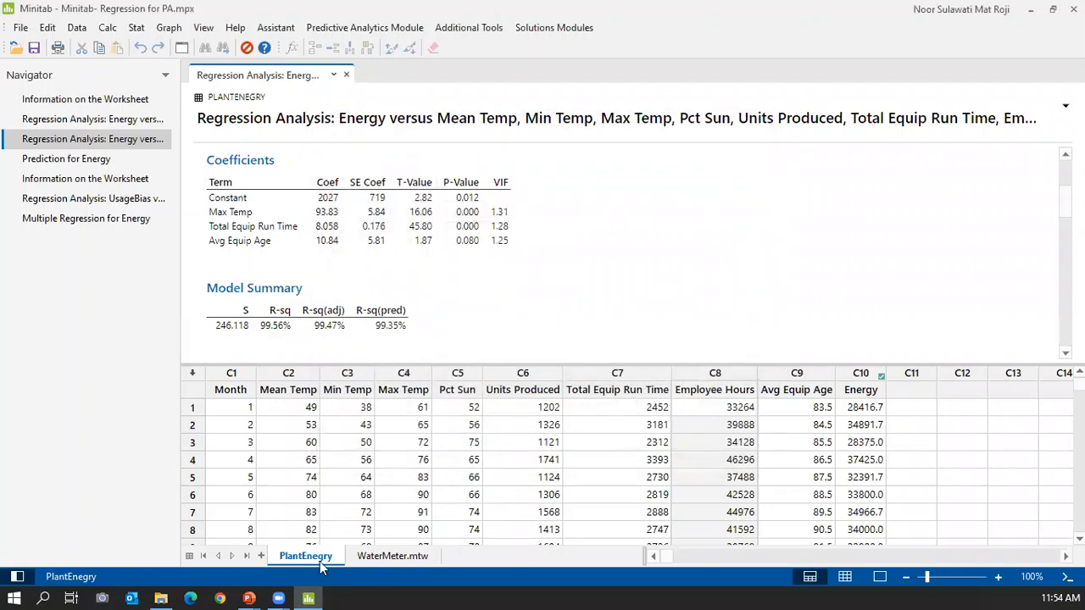
{"action": "left_click", "coordinate": [182, 48]}
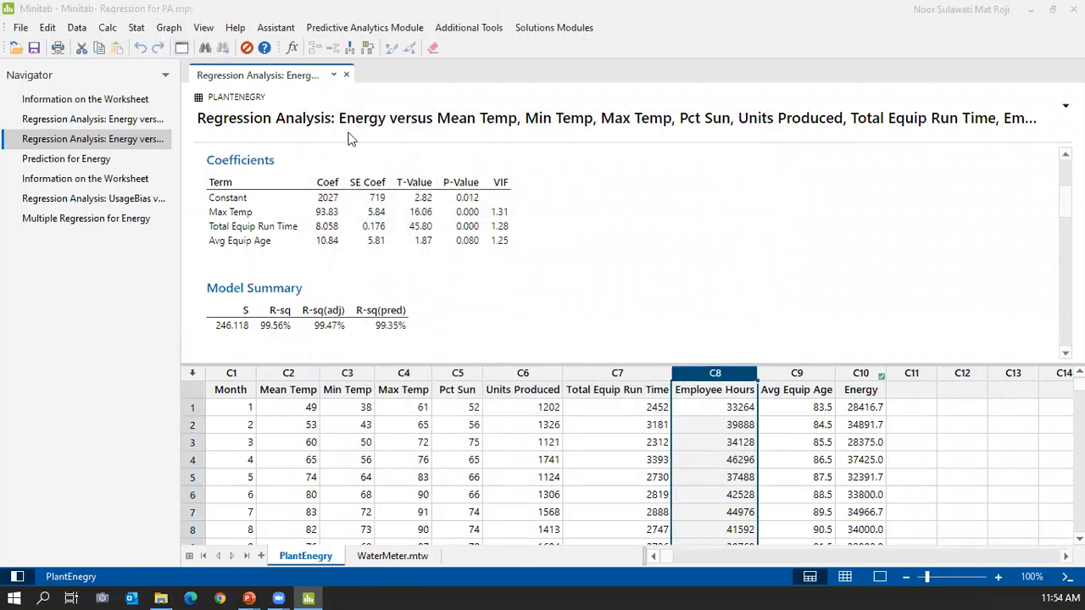
{"action": "double_click", "coordinate": [368, 249]}
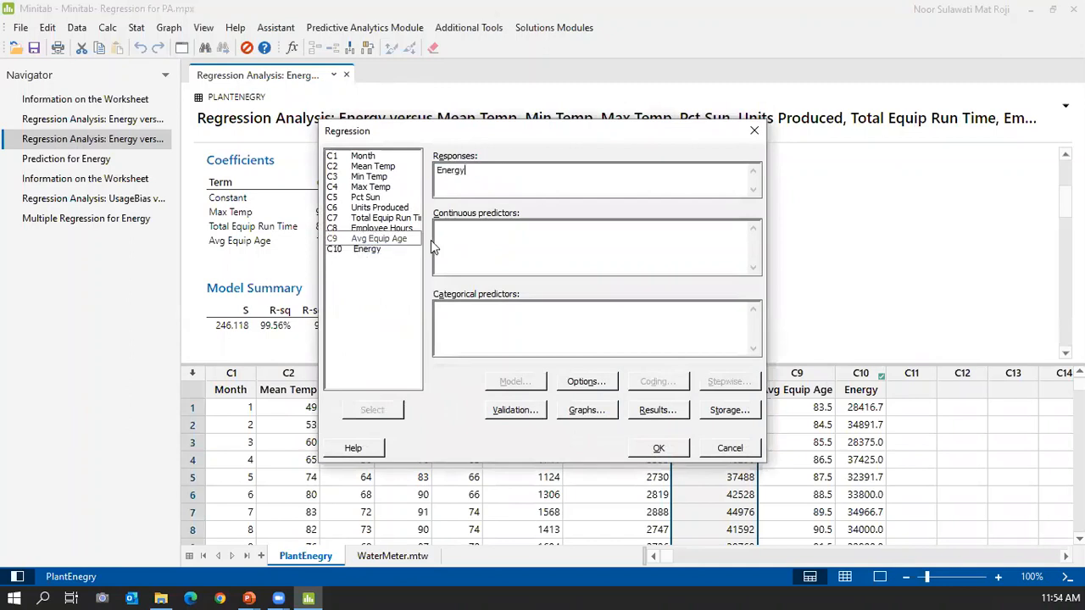
{"action": "left_click", "coordinate": [370, 169]}
{"action": "left_click_drag", "start_coordinate": [371, 172], "coordinate": [385, 237]}
{"action": "left_click", "coordinate": [386, 241], "text": "shift"}
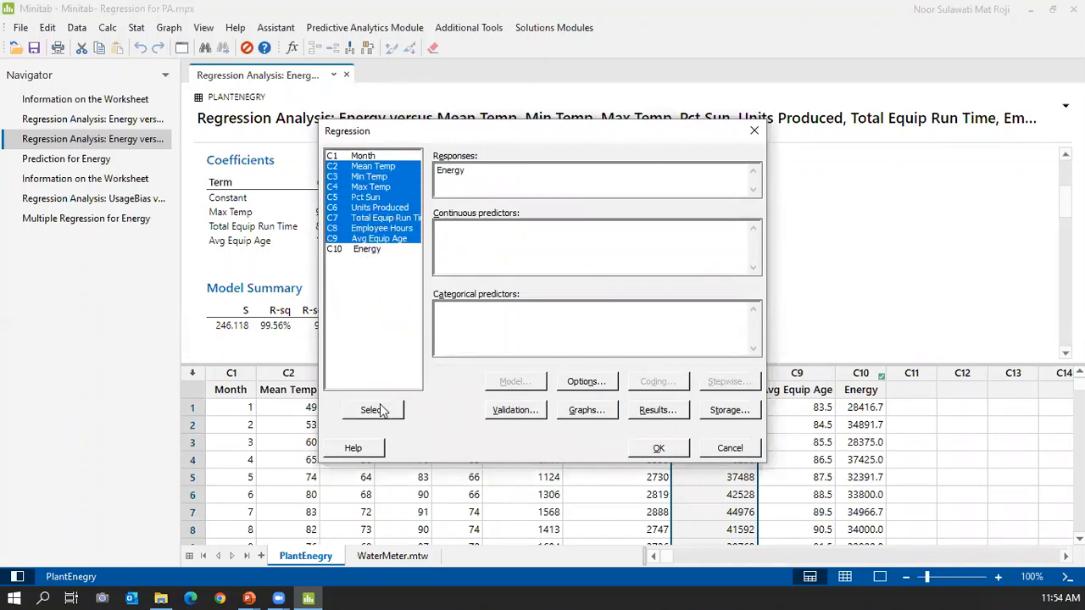
{"action": "left_click", "coordinate": [380, 410]}
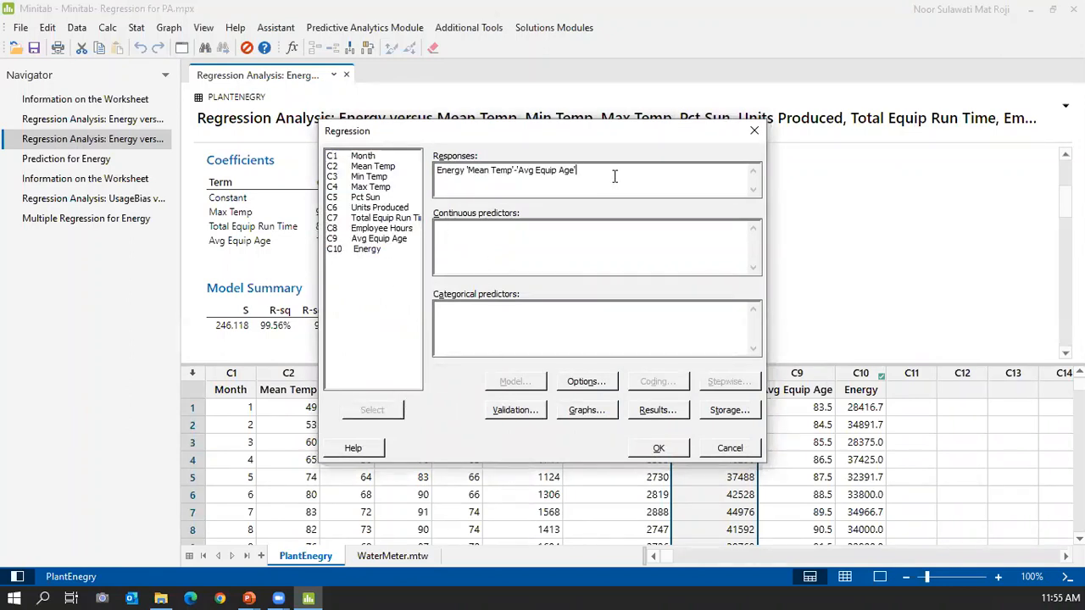
{"action": "key", "text": "BackSpace"}
{"action": "key", "text": "BackSpace"}
{"action": "key", "text": "BackSpace"}
{"action": "key", "text": "BackSpace"}
{"action": "key", "text": "BackSpace"}
{"action": "key", "text": "BackSpace"}
{"action": "key", "text": "BackSpace"}
{"action": "key", "text": "BackSpace"}
{"action": "key", "text": "BackSpace"}
{"action": "key", "text": "BackSpace"}
{"action": "key", "text": "BackSpace"}
{"action": "key", "text": "BackSpace"}
{"action": "key", "text": "BackSpace"}
{"action": "key", "text": "BackSpace"}
{"action": "key", "text": "BackSpace"}
{"action": "key", "text": "BackSpace"}
{"action": "key", "text": "BackSpace"}
{"action": "key", "text": "BackSpace"}
{"action": "key", "text": "BackSpace"}
{"action": "key", "text": "BackSpace"}
Step: Add Mean Temp through Avg Equip Age as the continuous predictors of the Energy regression
{"action": "left_click", "coordinate": [503, 226]}
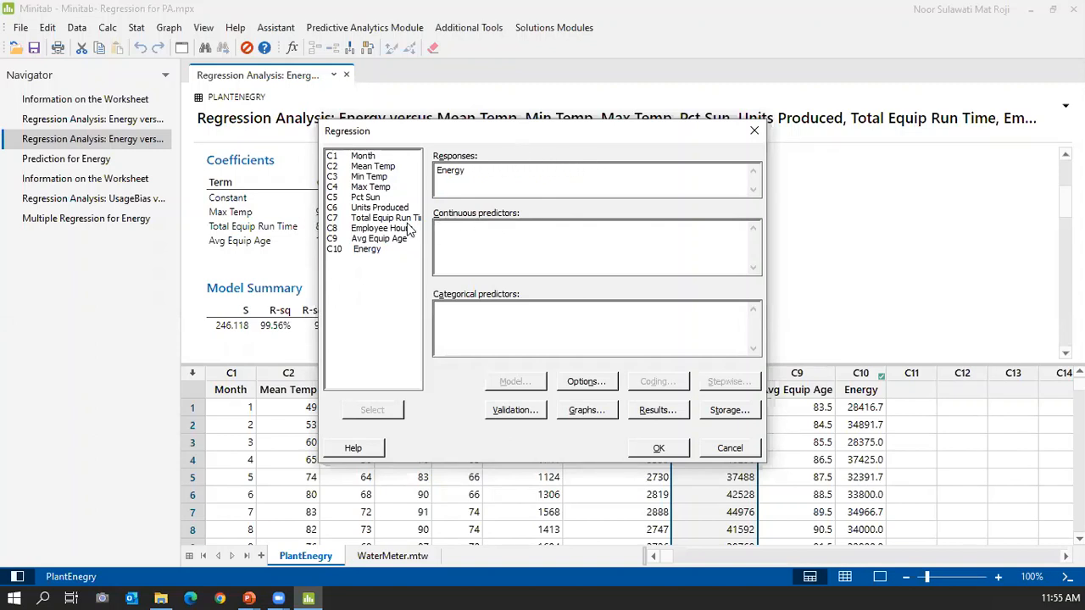
{"action": "left_click", "coordinate": [373, 166]}
{"action": "left_click", "coordinate": [379, 238], "text": "shift"}
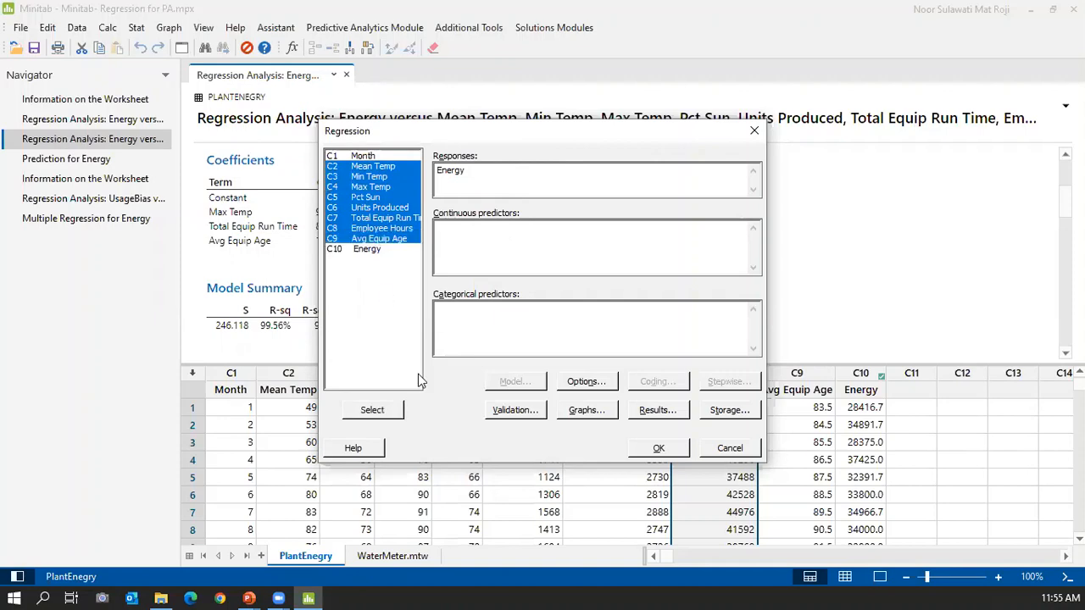
{"action": "left_click", "coordinate": [389, 415]}
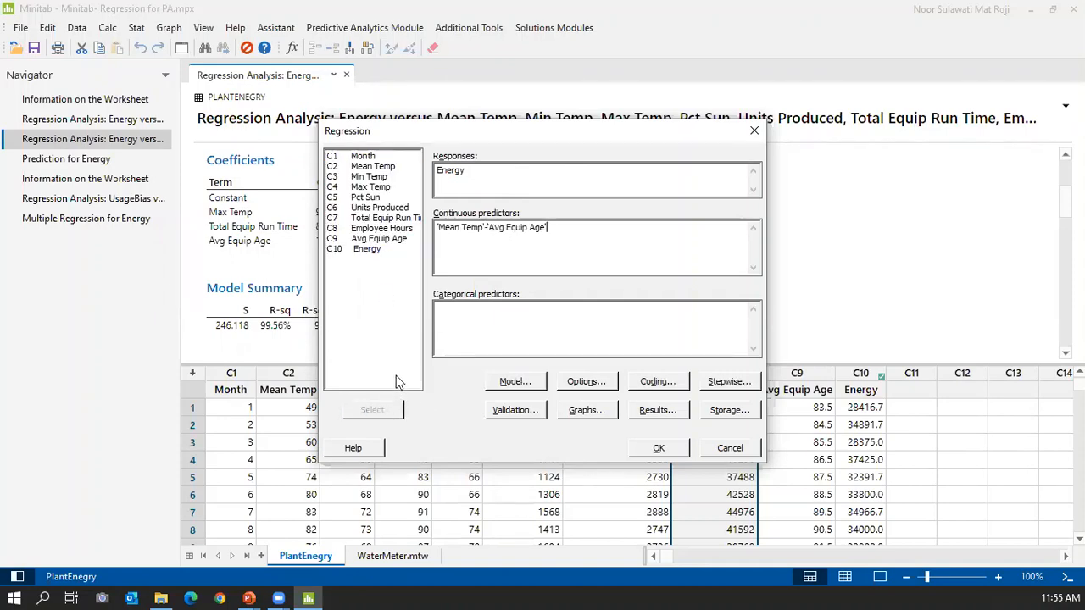
Step: Remove Mean Temp from the terms in the regression model
{"action": "left_click", "coordinate": [511, 383]}
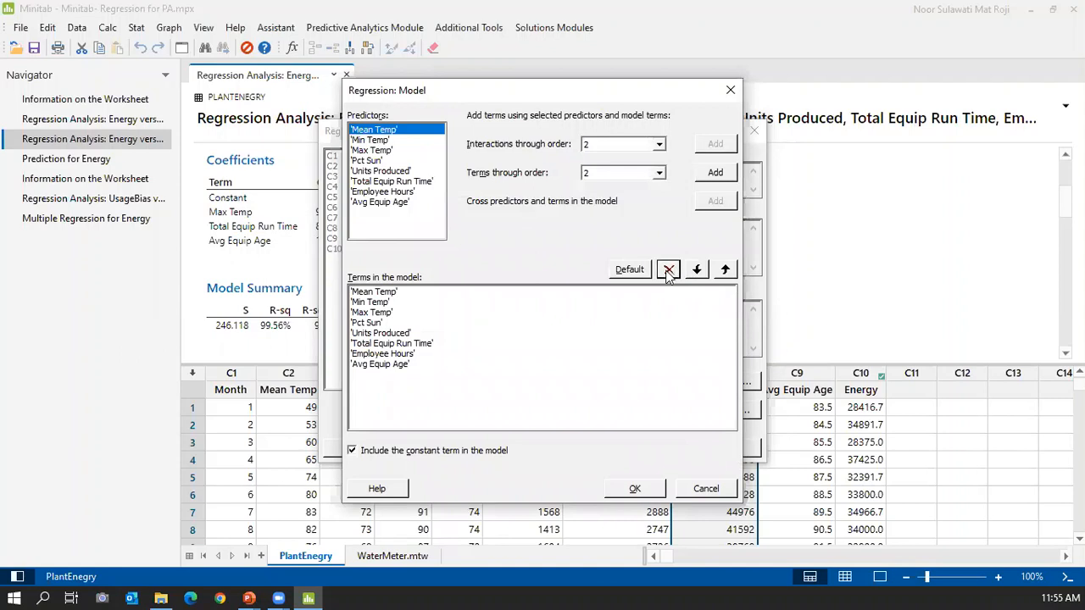
{"action": "left_click", "coordinate": [391, 294]}
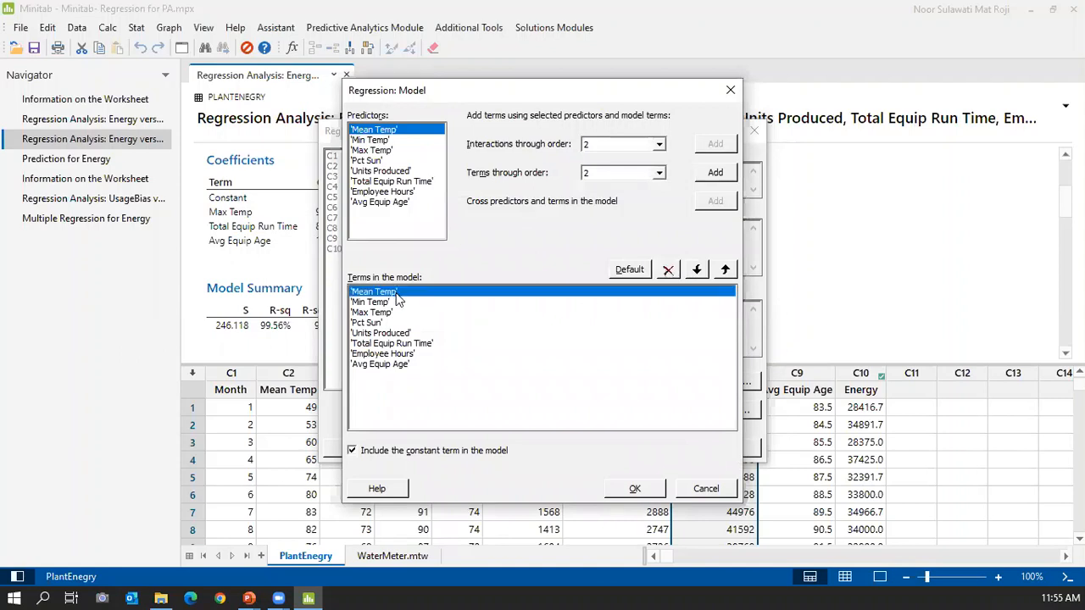
{"action": "left_click", "coordinate": [670, 270]}
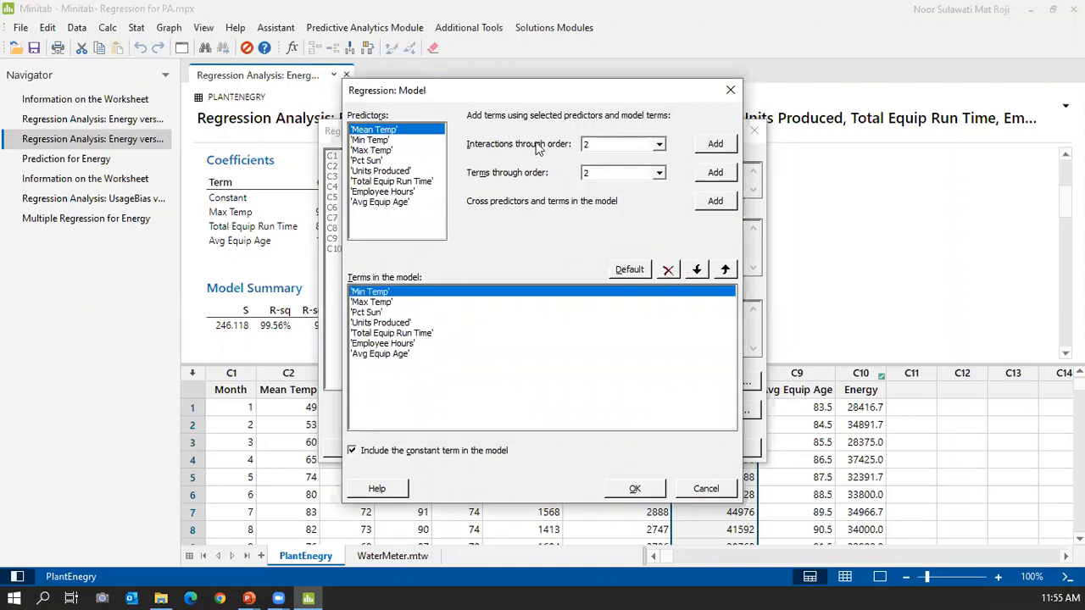
Step: Add interactions through order 2 for all eight predictors, then close the model and regression dialogs without running the analysis
{"action": "left_click_drag", "start_coordinate": [384, 134], "coordinate": [399, 206]}
{"action": "left_click", "coordinate": [707, 146]}
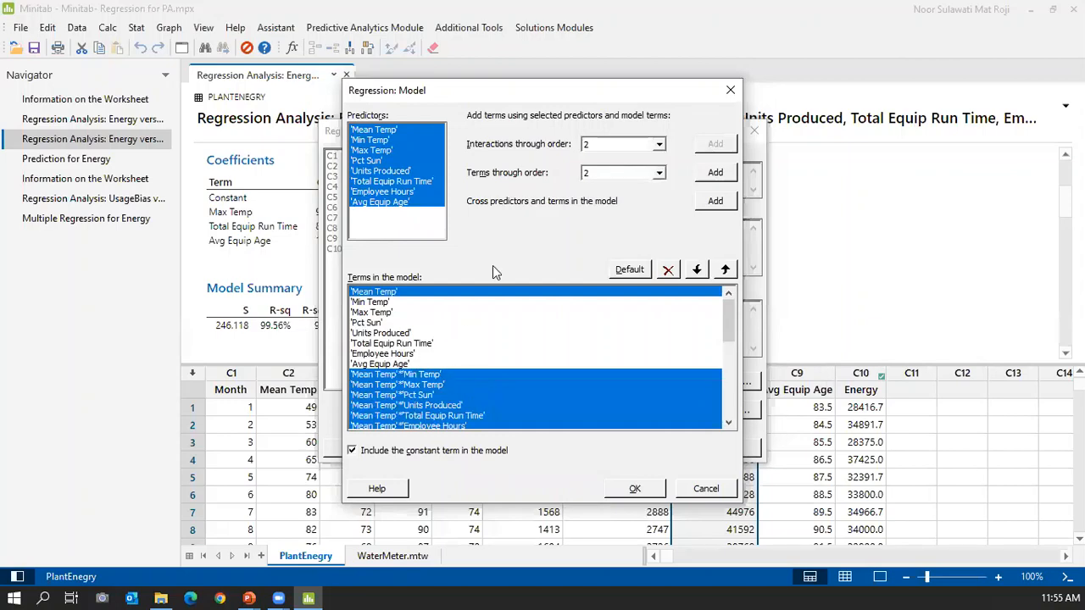
{"action": "left_click", "coordinate": [728, 90]}
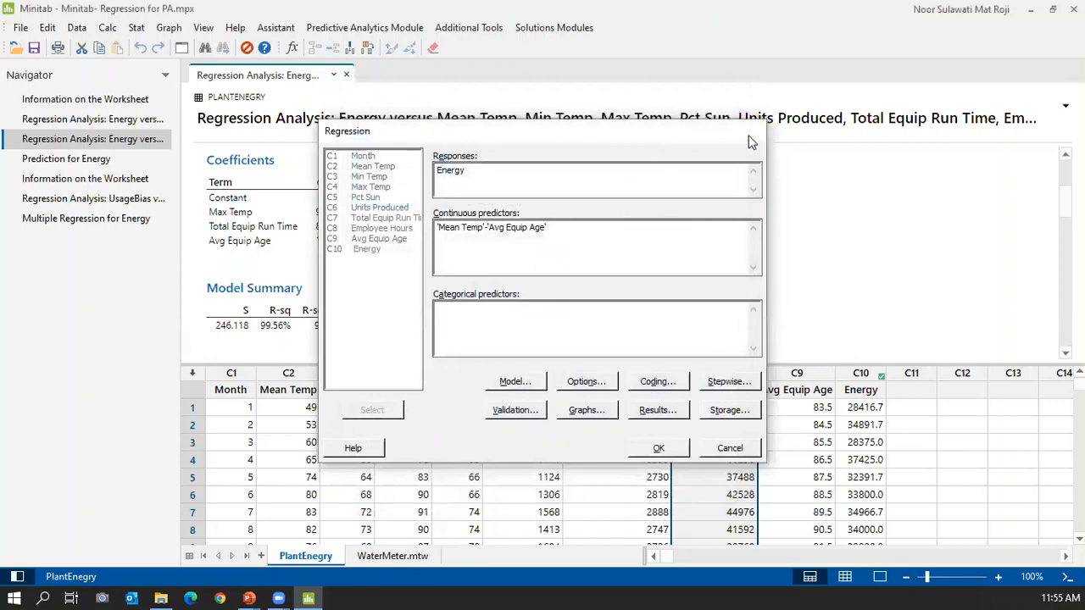
{"action": "left_click", "coordinate": [754, 131]}
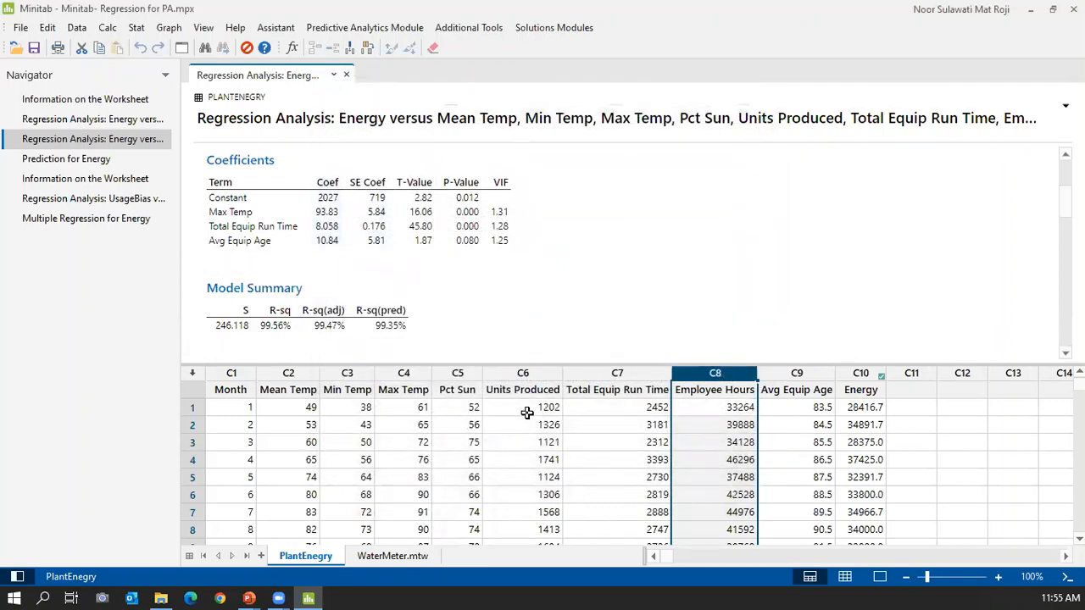
Step: Start a scatterplot in Graph Builder with Energy as the Y variable
{"action": "left_click", "coordinate": [709, 427]}
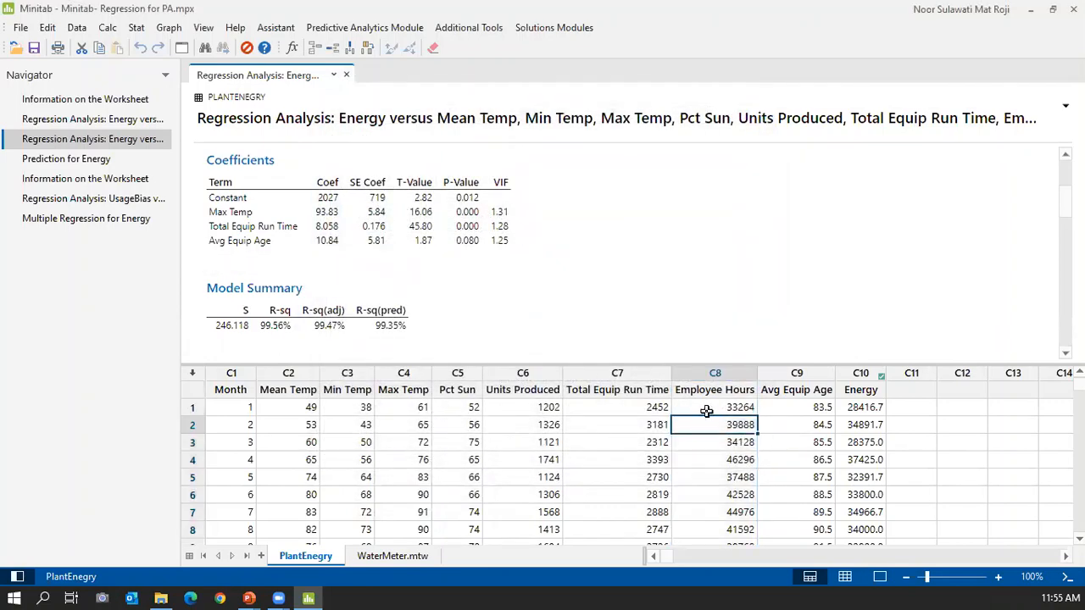
{"action": "left_click", "coordinate": [865, 392]}
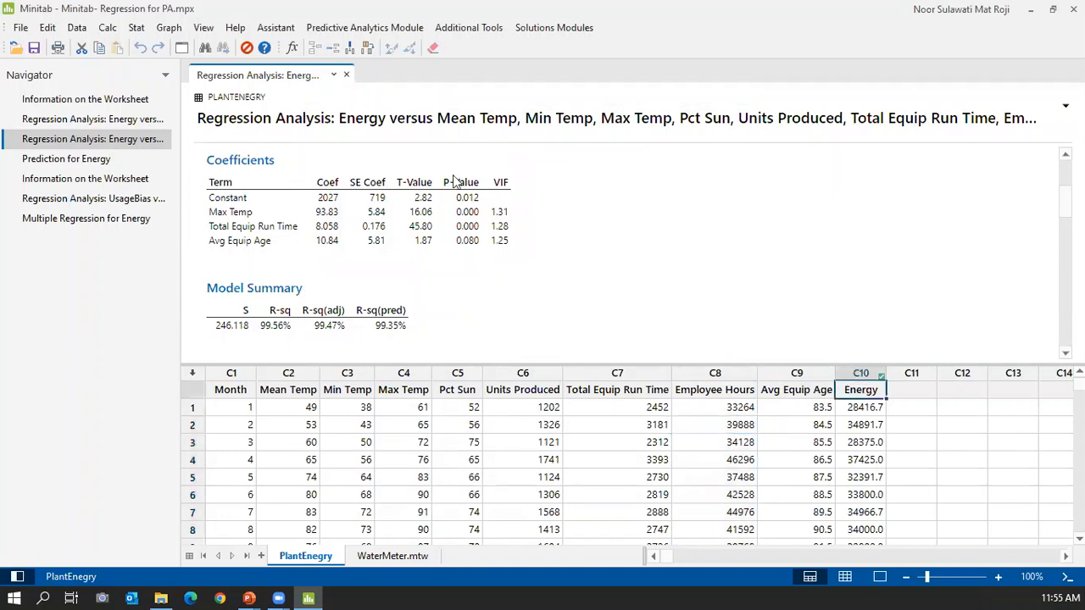
{"action": "left_click", "coordinate": [136, 28]}
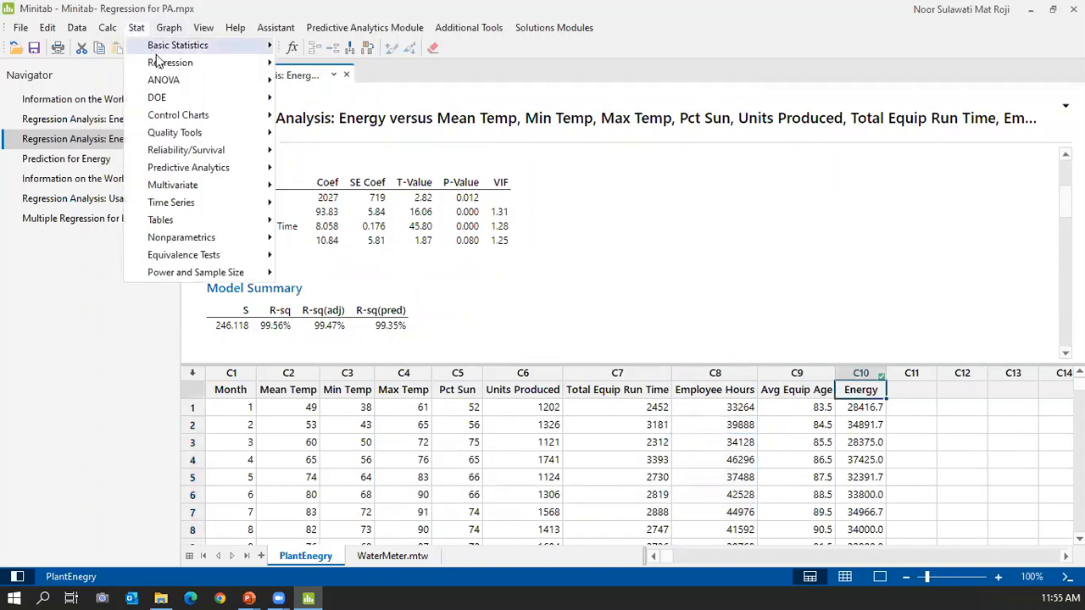
{"action": "left_click", "coordinate": [169, 28]}
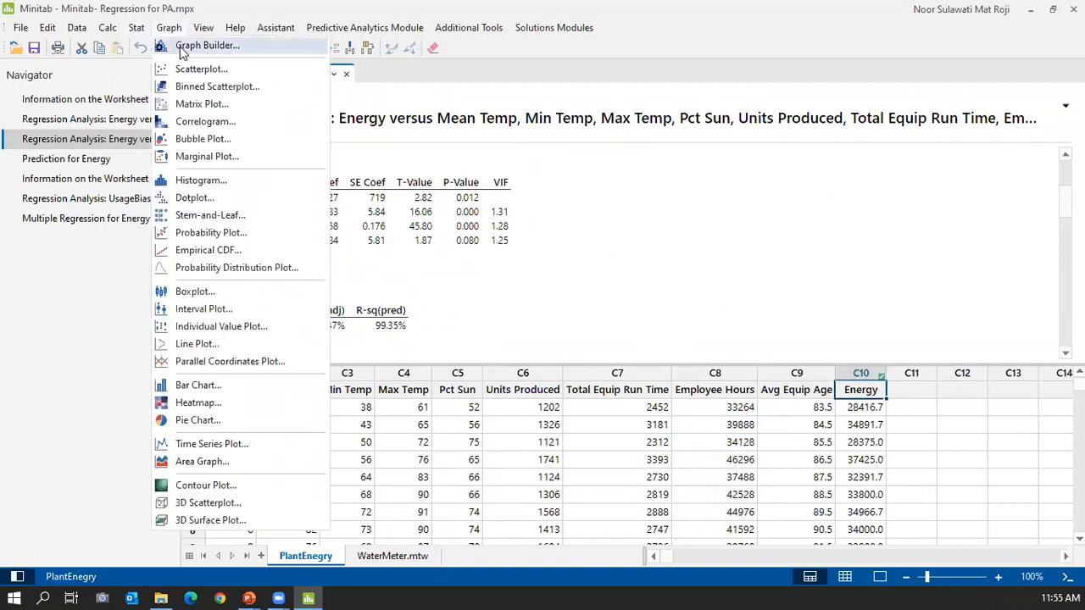
{"action": "left_click", "coordinate": [200, 45]}
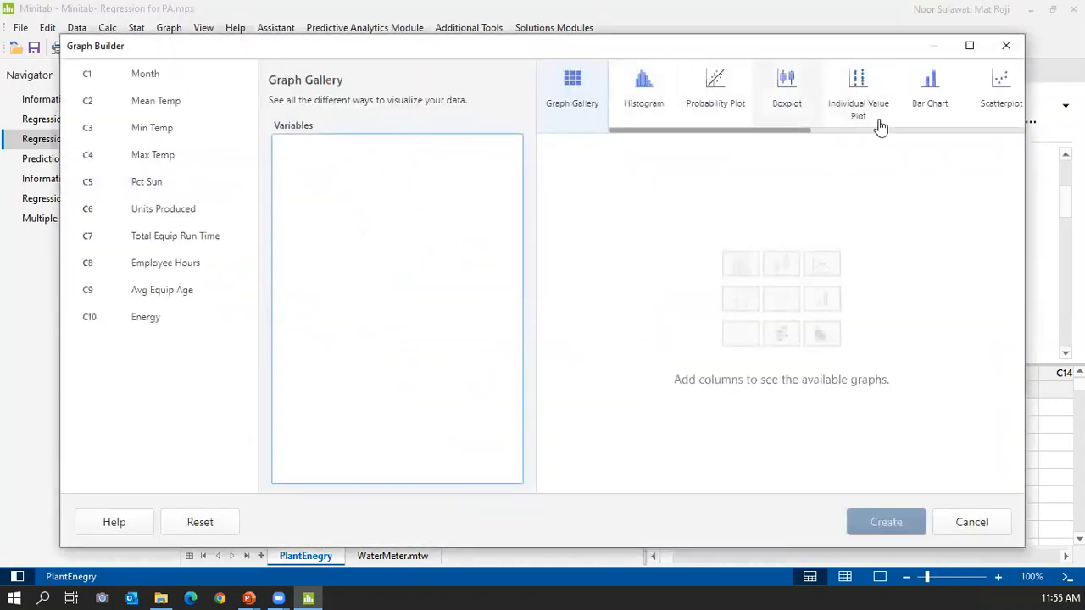
{"action": "left_click", "coordinate": [993, 85]}
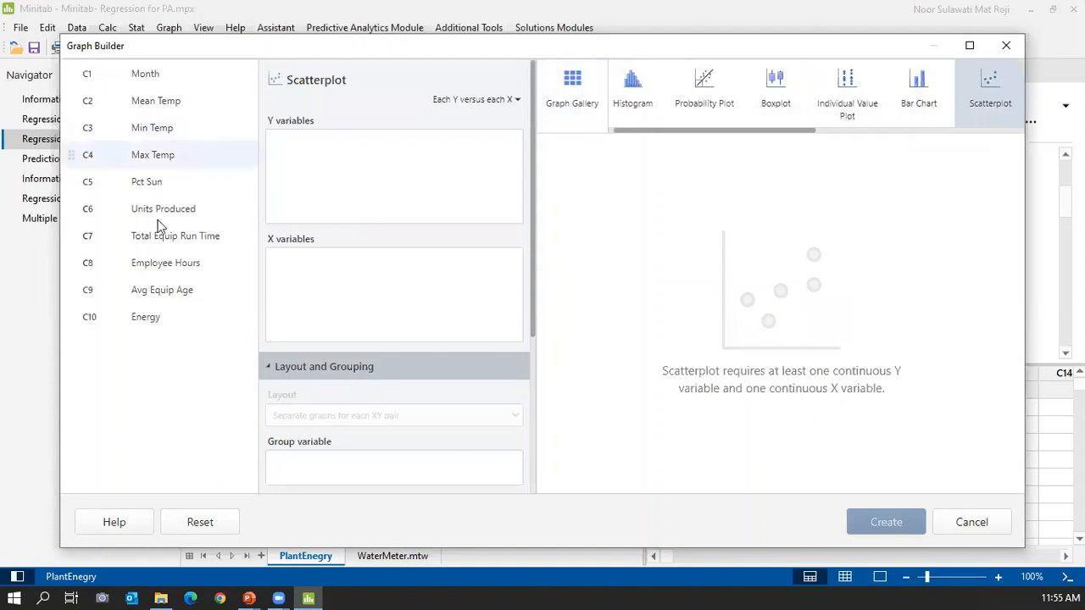
{"action": "left_click_drag", "start_coordinate": [131, 316], "coordinate": [301, 151]}
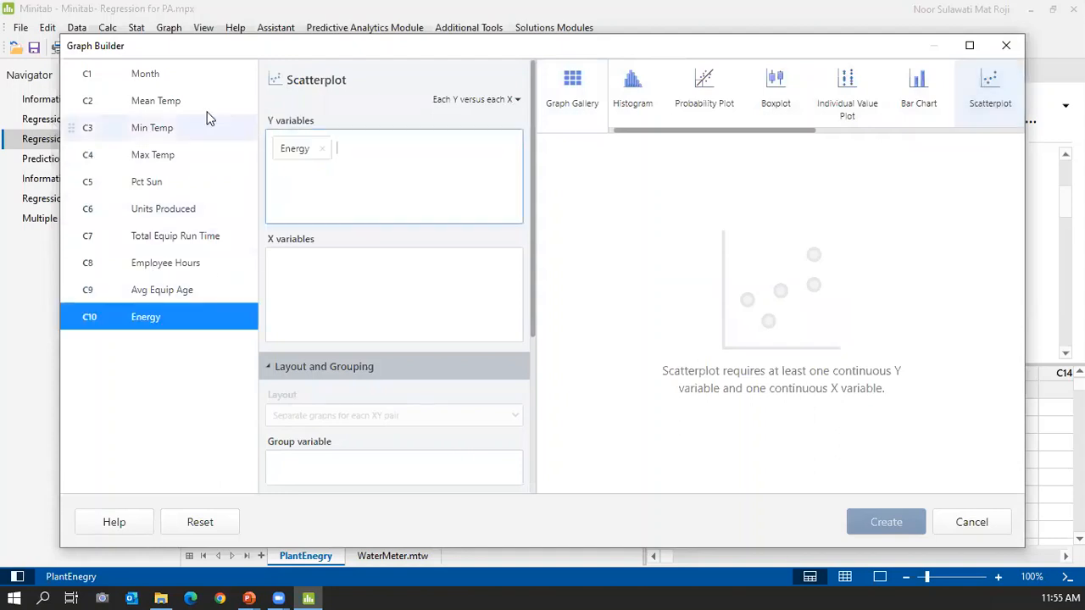
Step: Create separate scatterplots of Energy against Mean Temp, Min Temp and Max Temp and view them
{"action": "left_click_drag", "start_coordinate": [164, 104], "coordinate": [278, 265]}
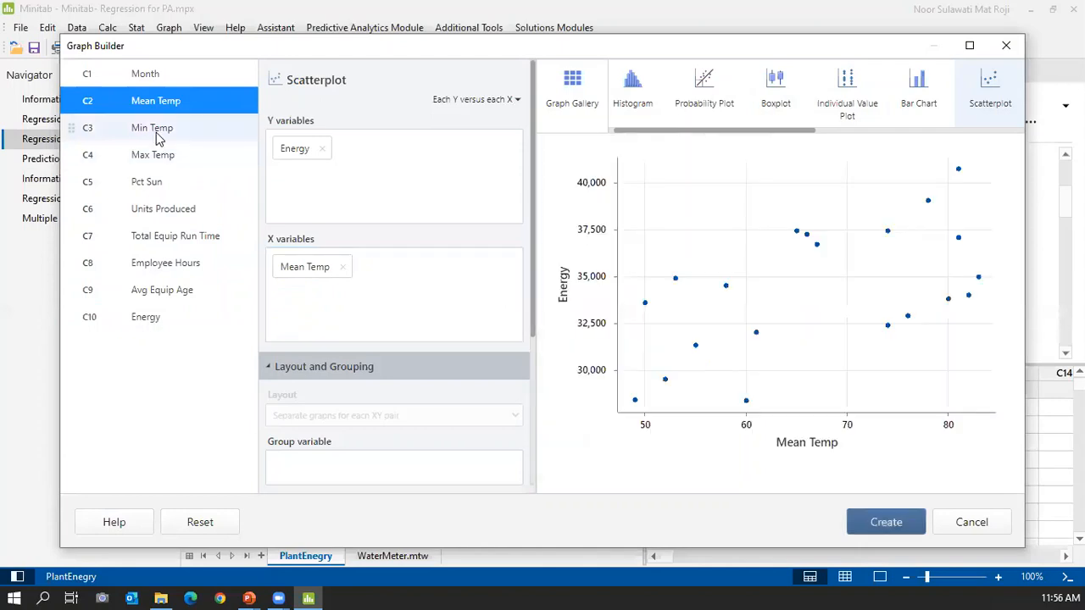
{"action": "left_click_drag", "start_coordinate": [158, 138], "coordinate": [354, 270]}
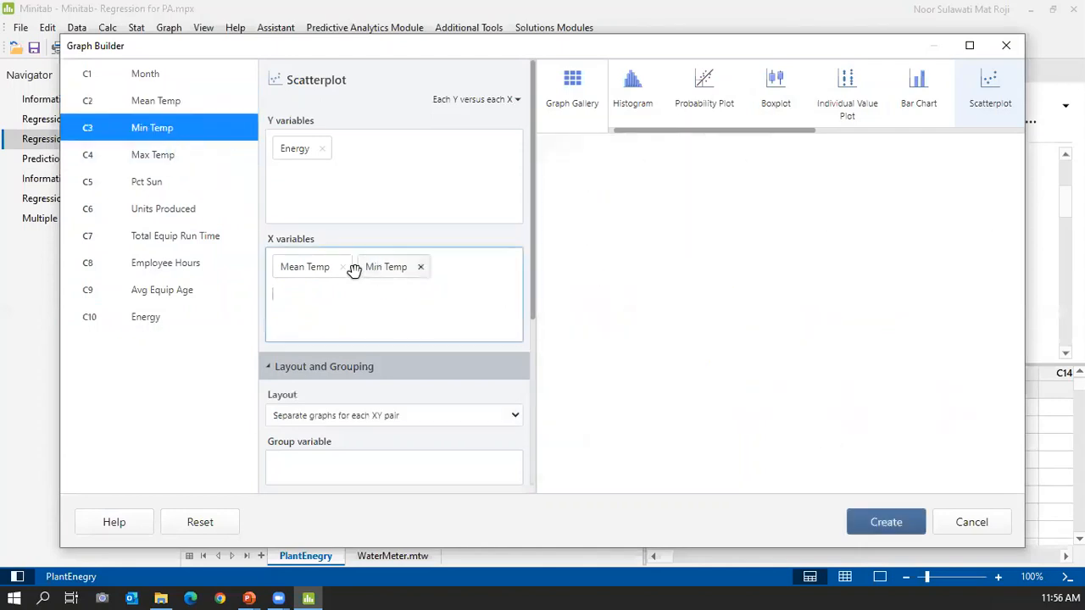
{"action": "left_click_drag", "start_coordinate": [148, 154], "coordinate": [440, 273]}
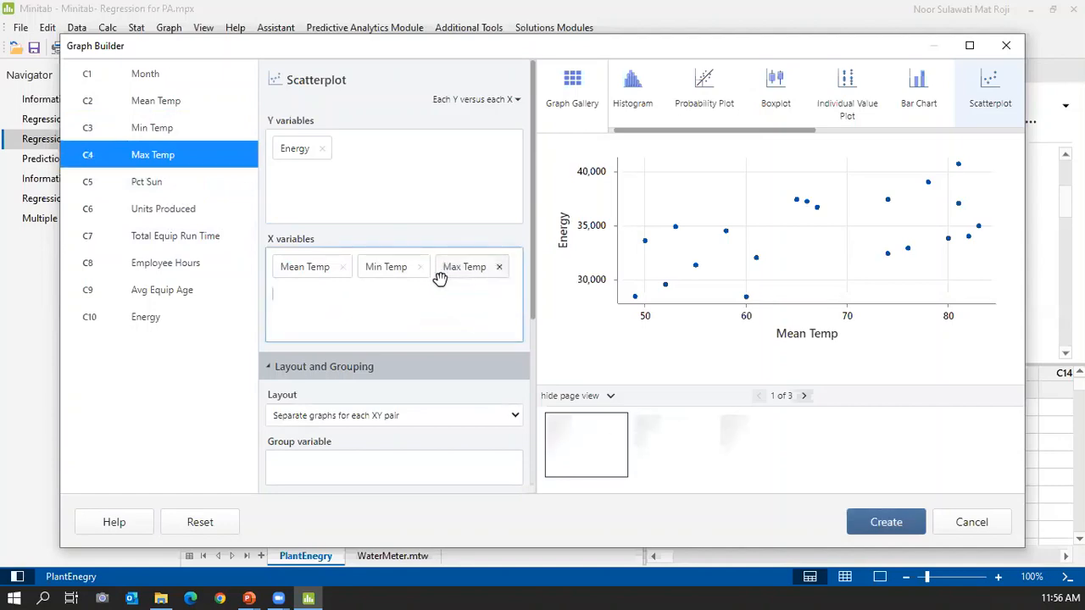
{"action": "left_click", "coordinate": [887, 524]}
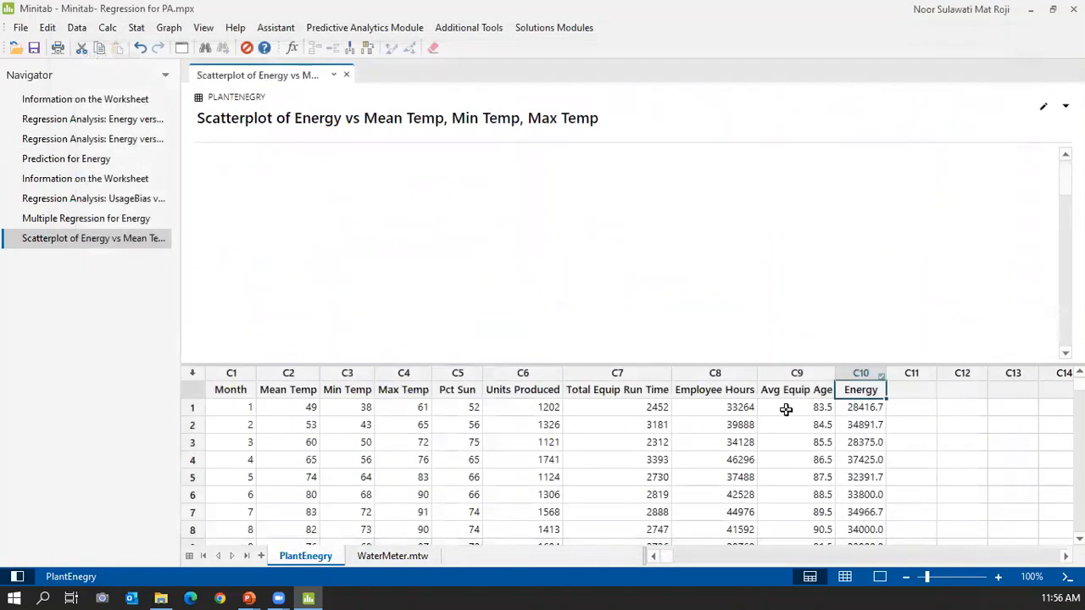
{"action": "scroll", "coordinate": [790, 262], "scroll_direction": "down", "scroll_amount": 3}
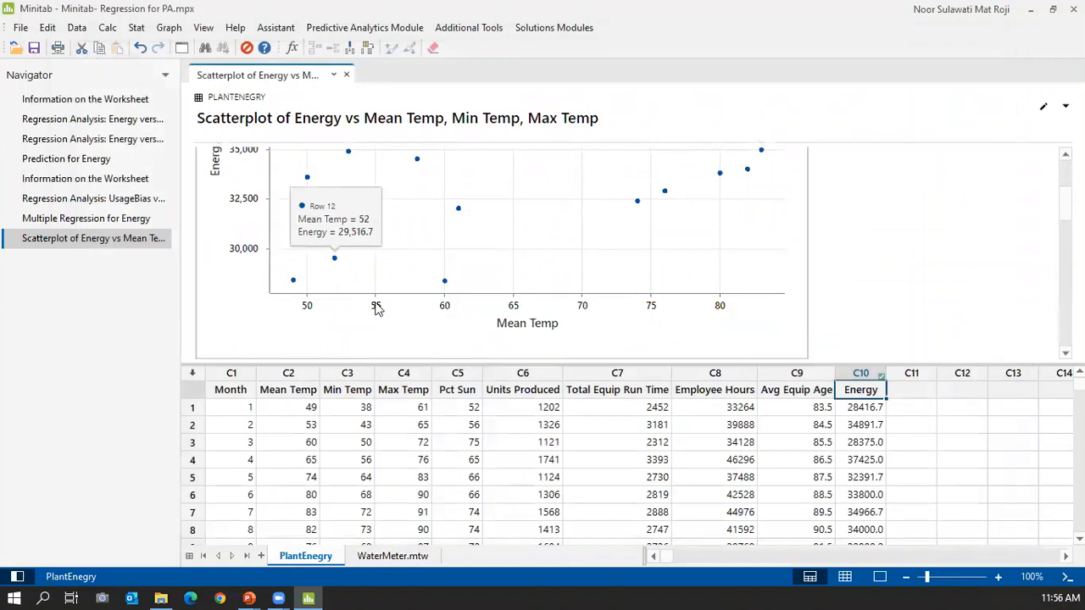
{"action": "scroll", "coordinate": [377, 308], "scroll_direction": "down", "scroll_amount": 5}
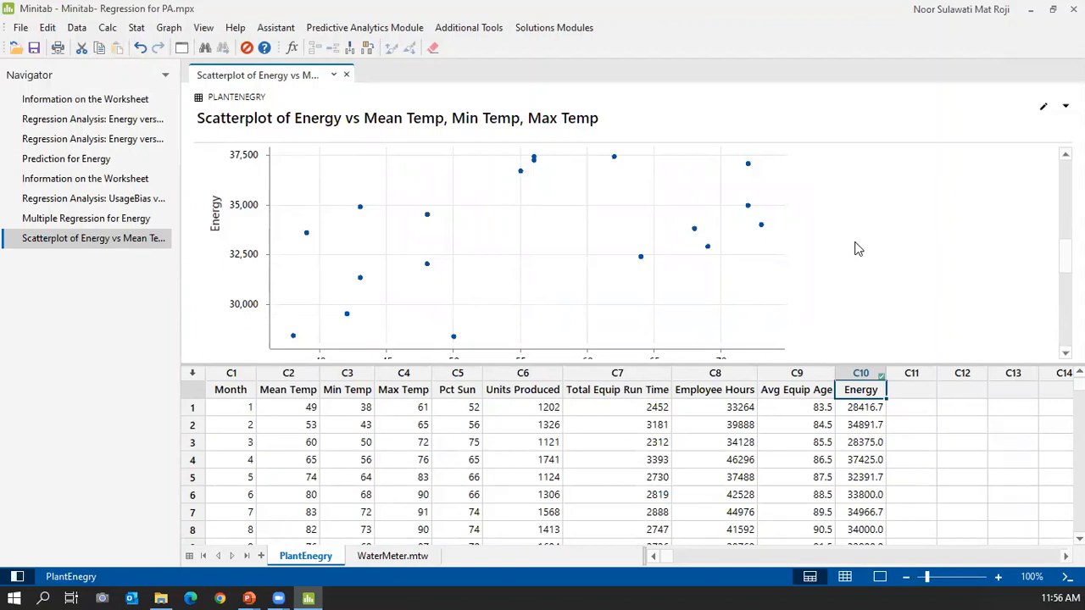
{"action": "left_click", "coordinate": [161, 30]}
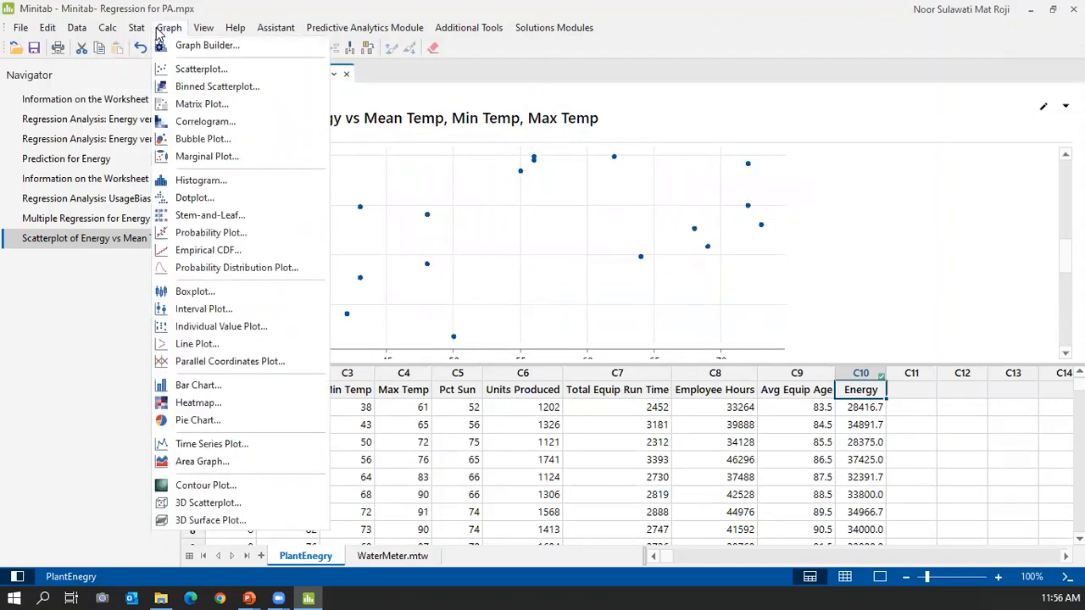
{"action": "left_click", "coordinate": [219, 123]}
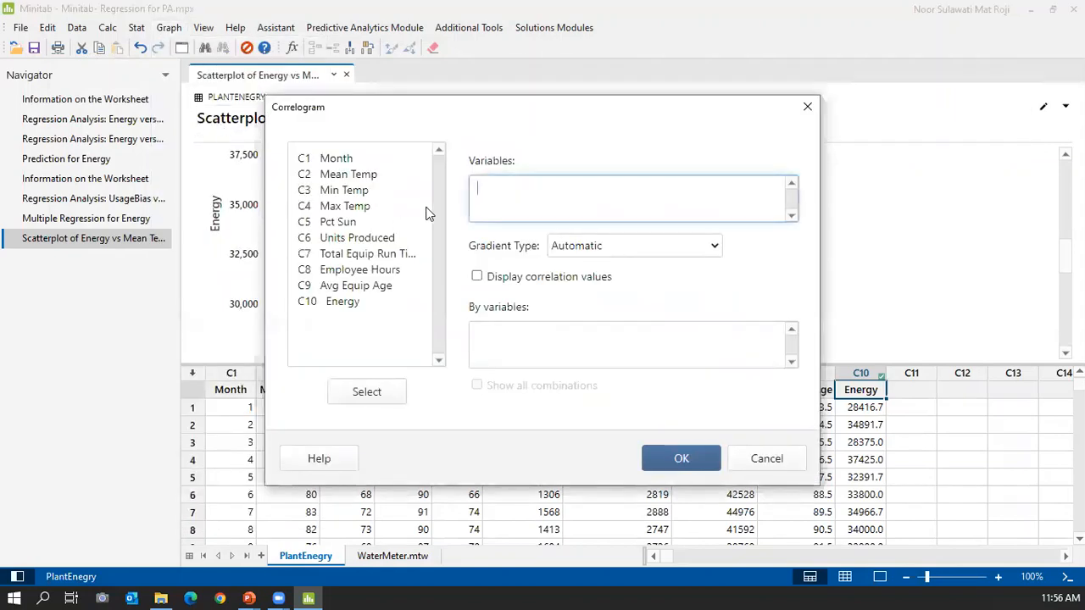
{"action": "left_click", "coordinate": [818, 114]}
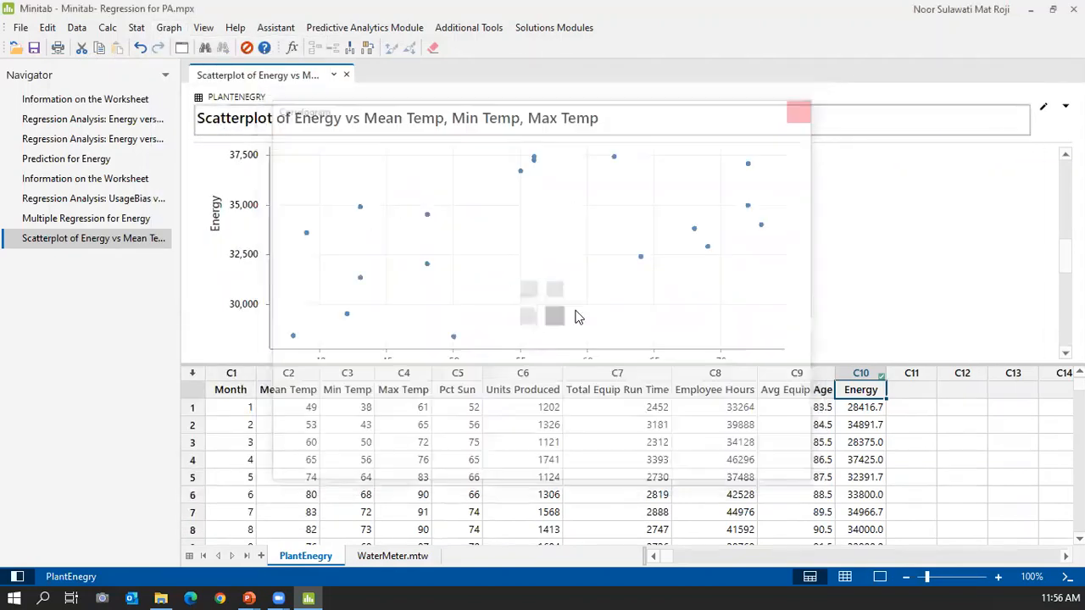
Step: Create a correlogram from the WaterMeter.mtw worksheet for the variables TankTemp through UsageBias, with correlation values displayed
{"action": "left_click", "coordinate": [395, 557]}
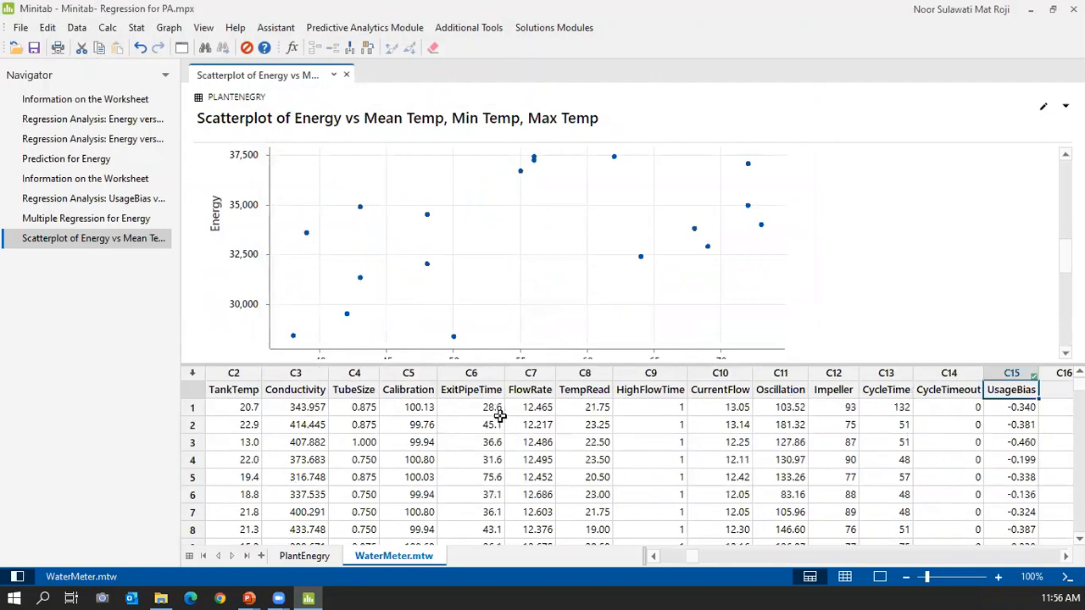
{"action": "left_click", "coordinate": [138, 28]}
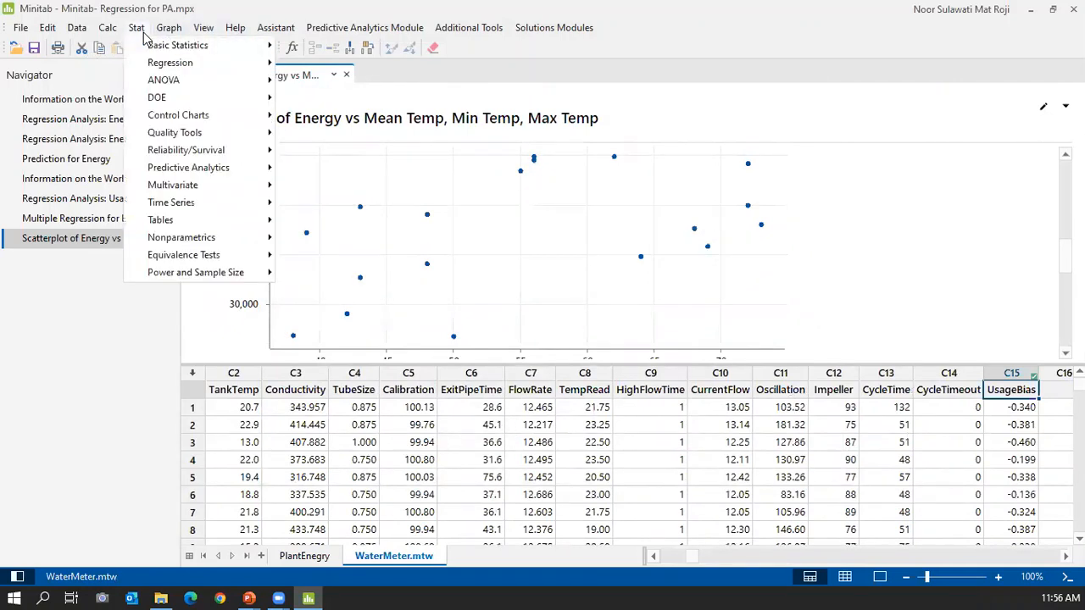
{"action": "mouse_move", "coordinate": [167, 32]}
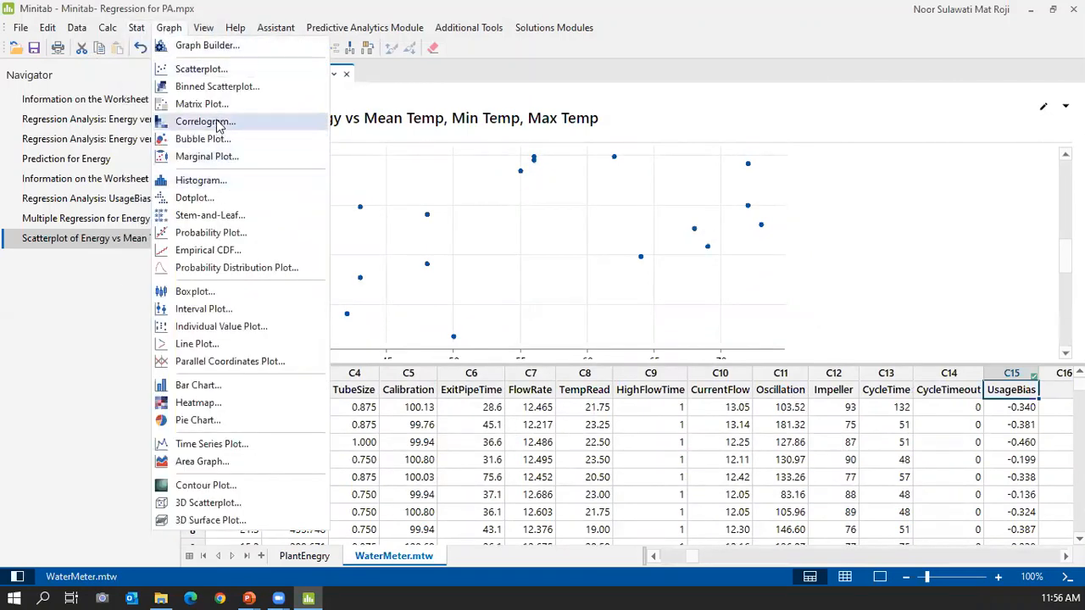
{"action": "left_click", "coordinate": [218, 121]}
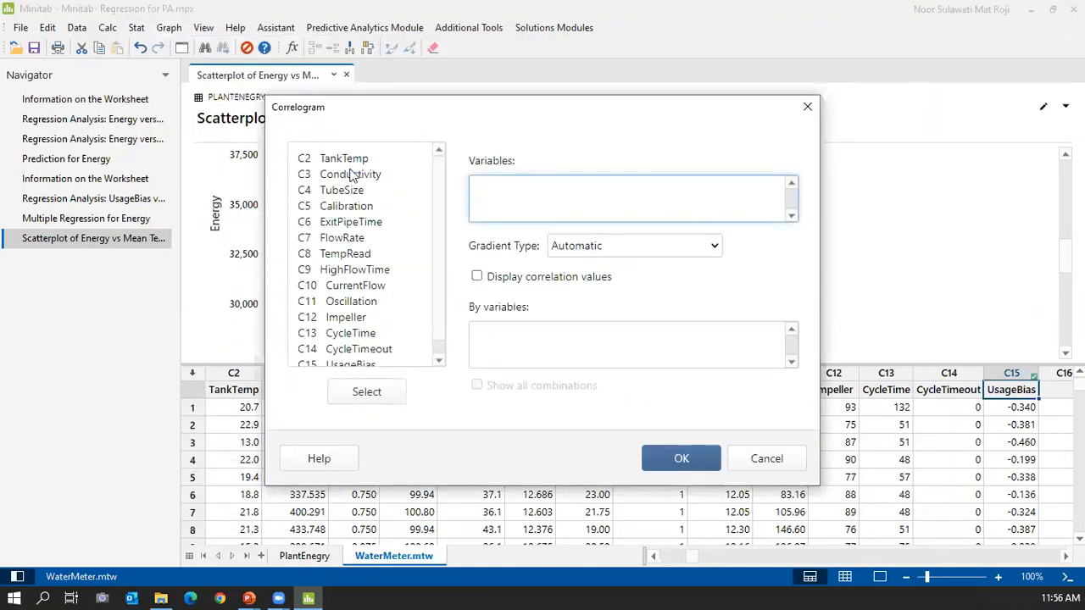
{"action": "left_click_drag", "start_coordinate": [343, 161], "coordinate": [372, 363]}
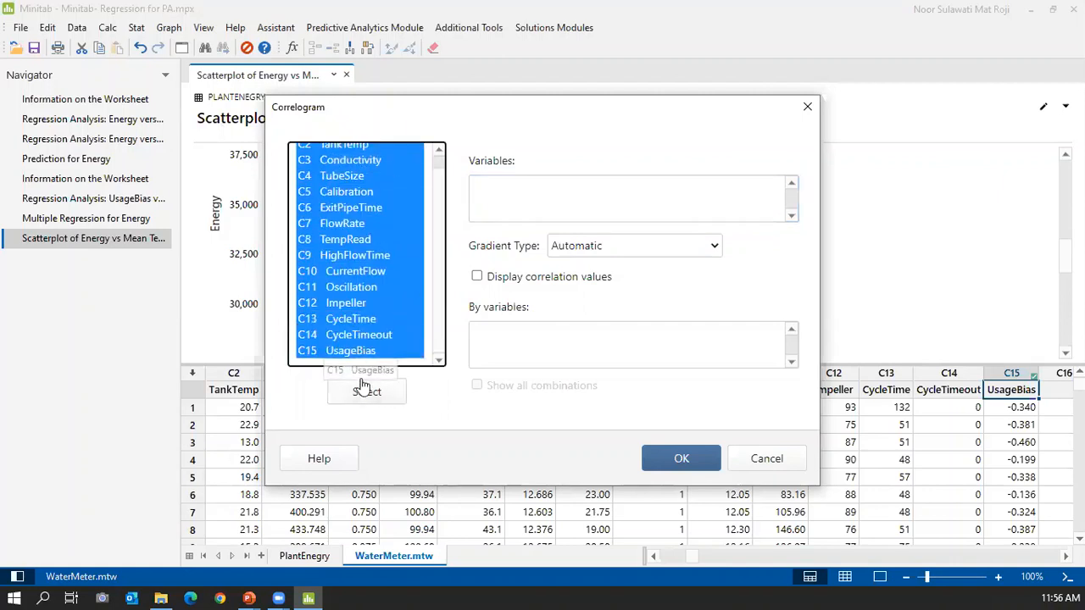
{"action": "left_click", "coordinate": [359, 391]}
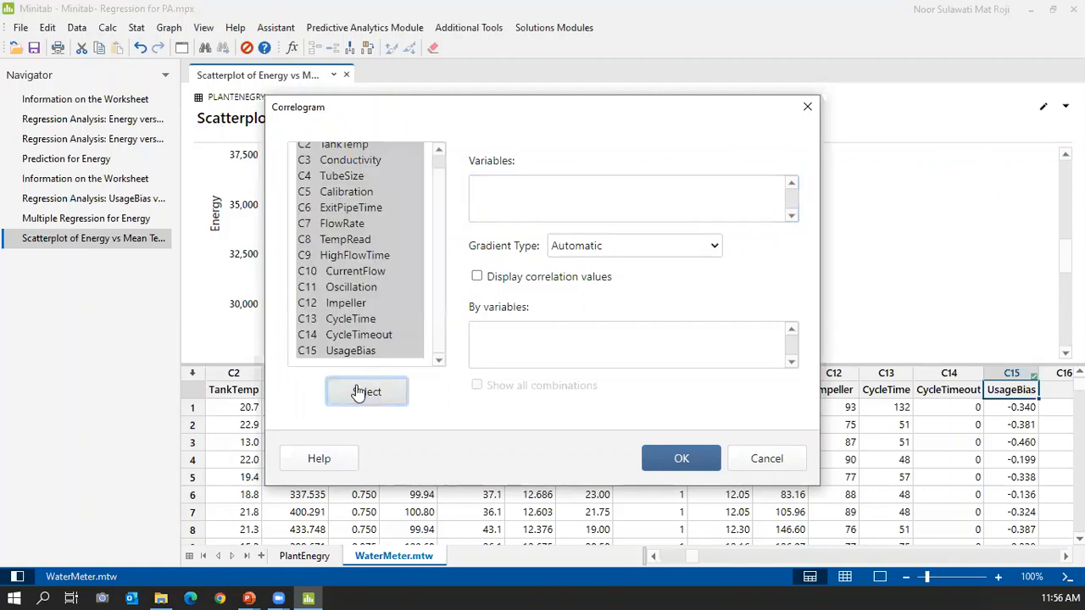
{"action": "left_click", "coordinate": [478, 276]}
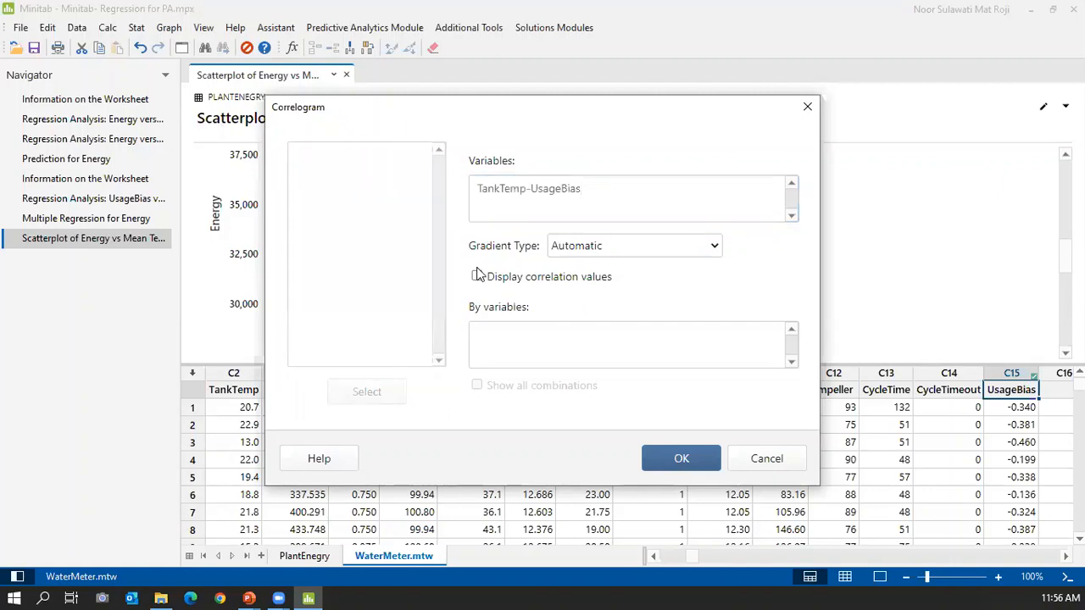
{"action": "left_click", "coordinate": [674, 461]}
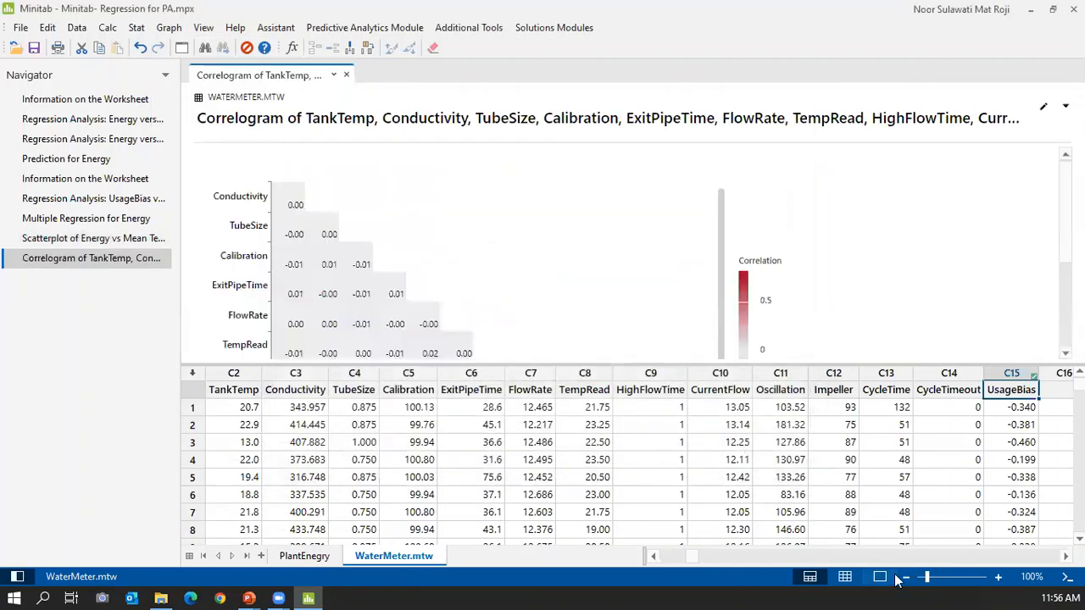
Step: Examine the correlogram in the output-only view, then reopen the first regression analysis of Energy versus all eight predictors
{"action": "left_click", "coordinate": [880, 577]}
{"action": "mouse_move", "coordinate": [318, 200]}
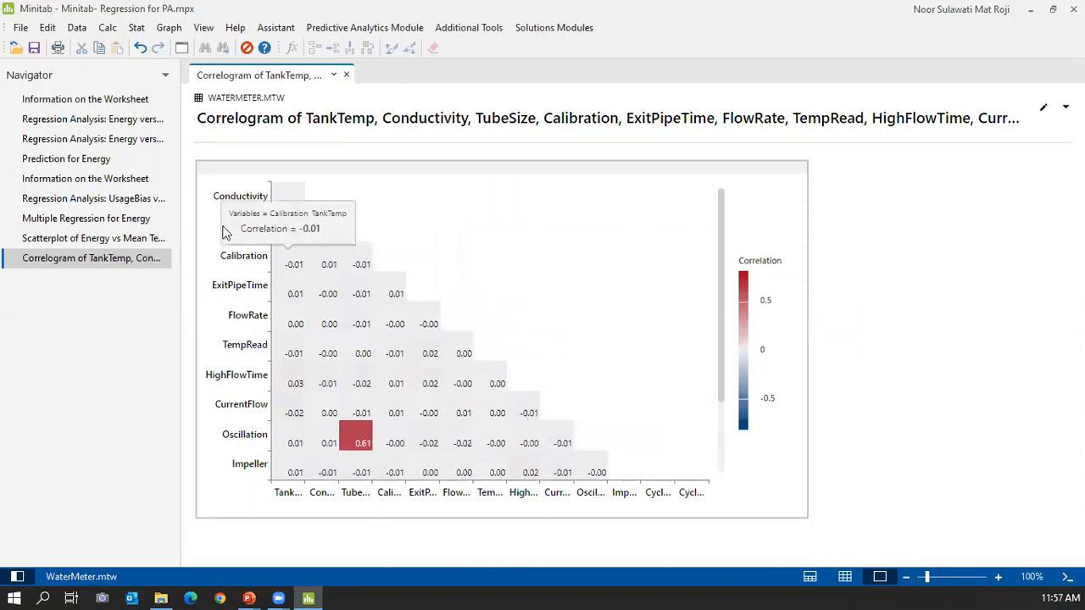
{"action": "left_click", "coordinate": [106, 123]}
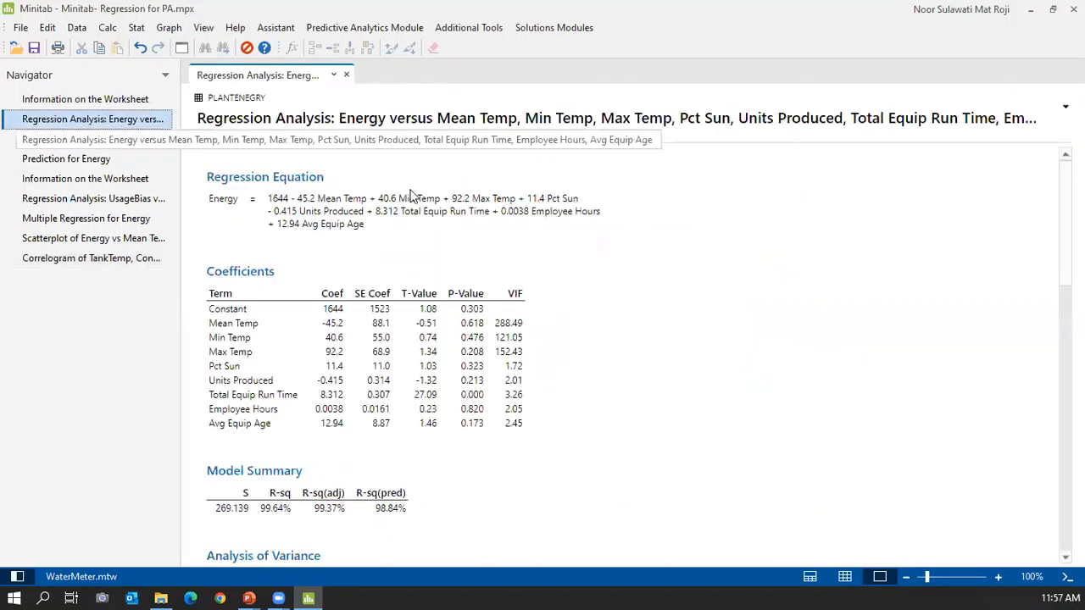